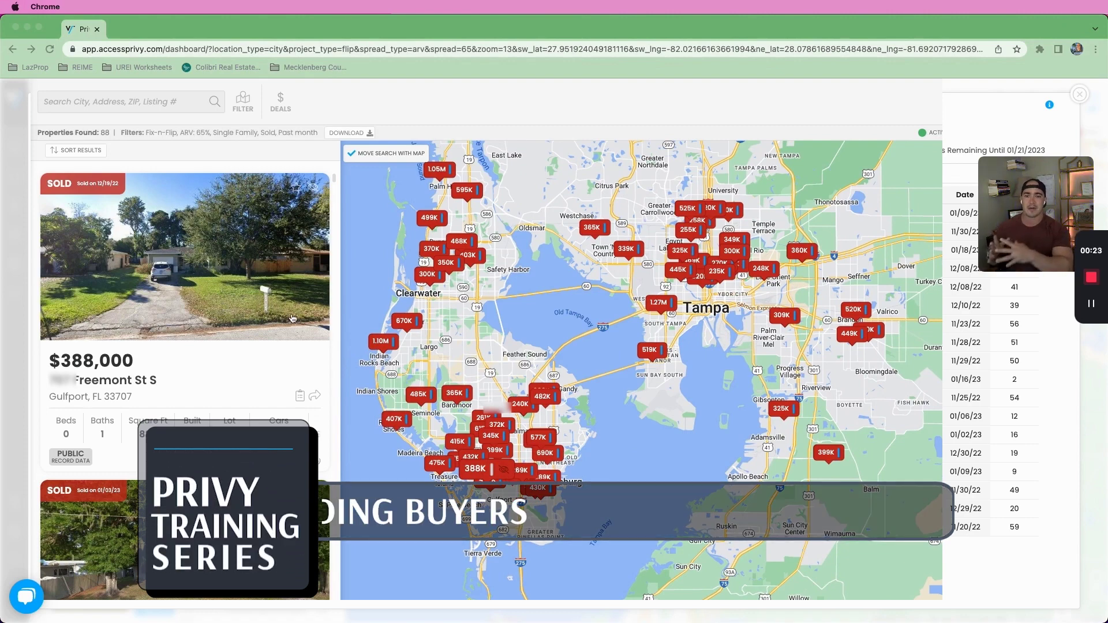
- Check the sold comps around St. Petersburg, then open the $417,900 42nd Avenue Ne listing
left_click(76, 150)
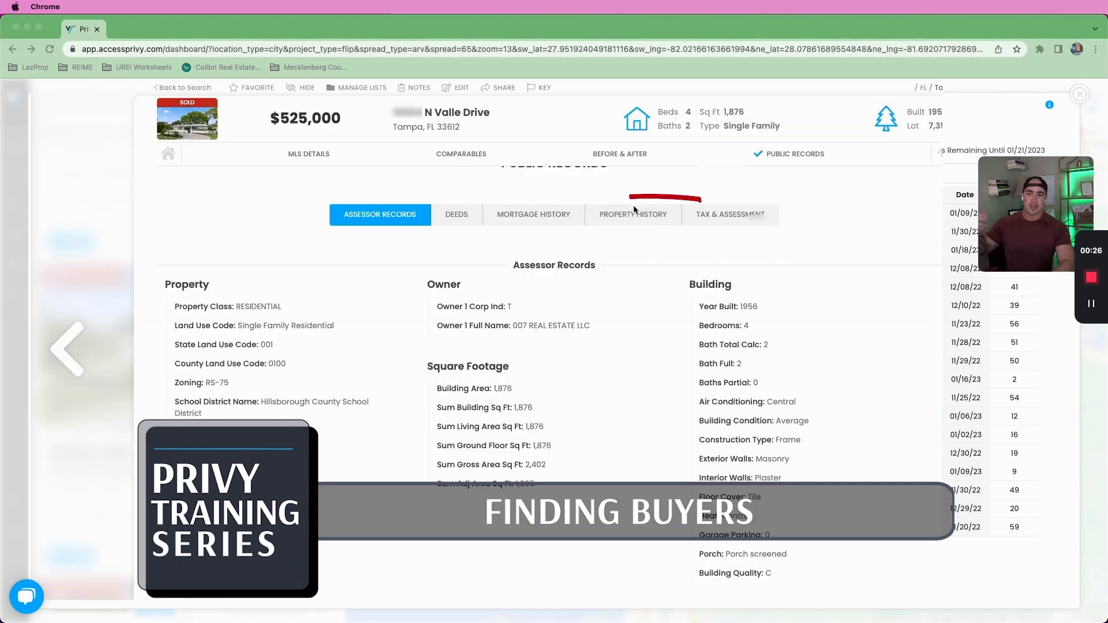
left_click(633, 214)
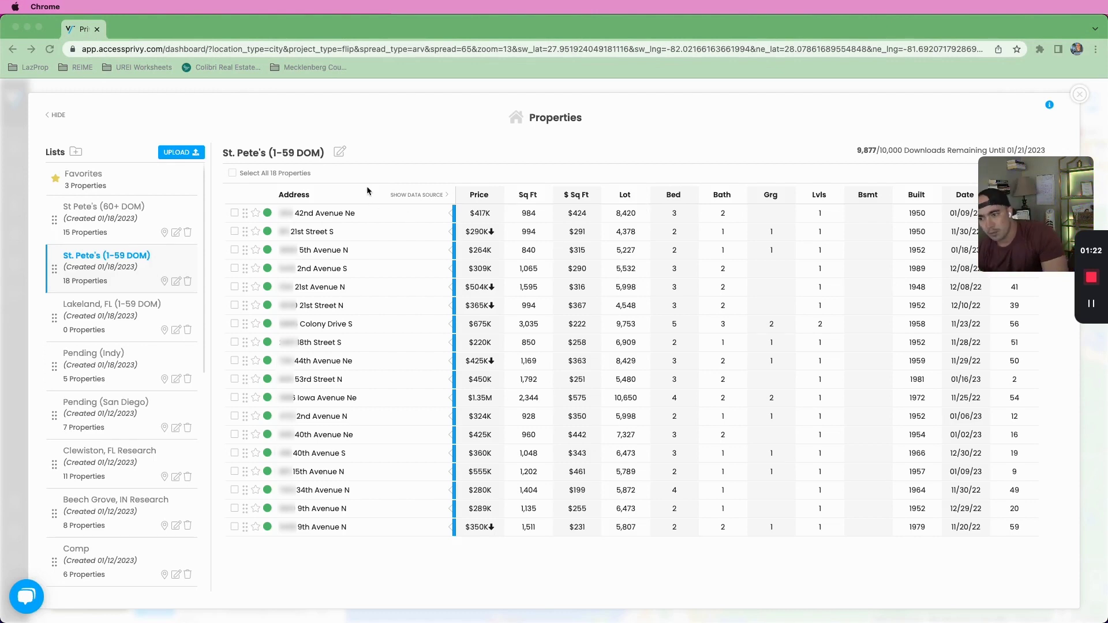
left_click(339, 214)
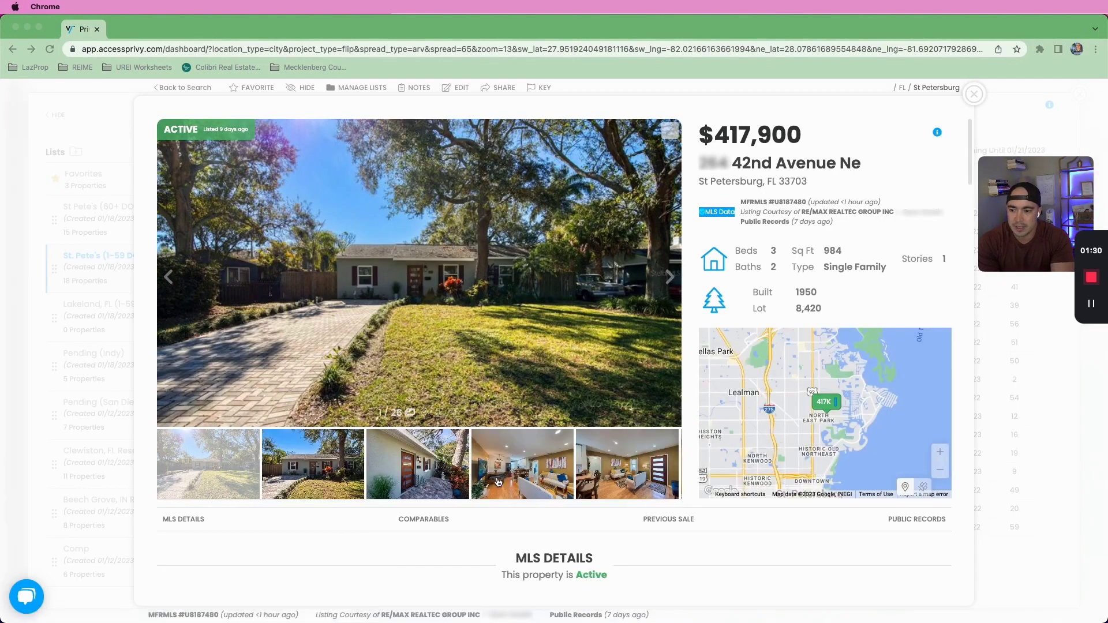
- Page through the 42nd Avenue Ne listing's photos, starting from the living room
left_click(524, 462)
left_click(668, 278)
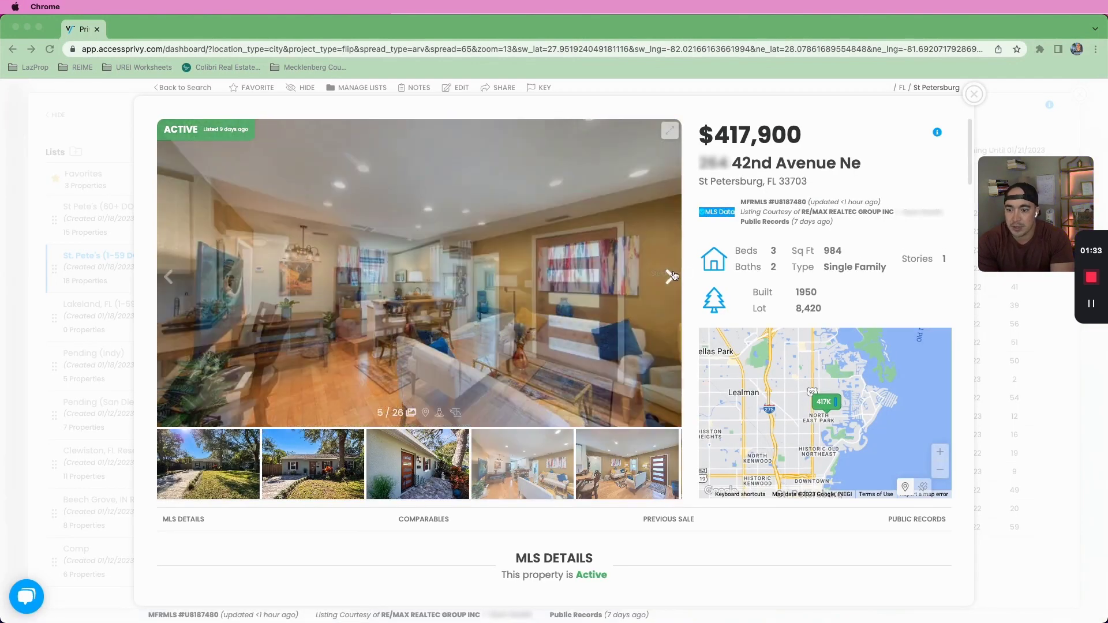
left_click(666, 279)
left_click(664, 281)
left_click(664, 281)
left_click(667, 279)
left_click(668, 279)
left_click(668, 278)
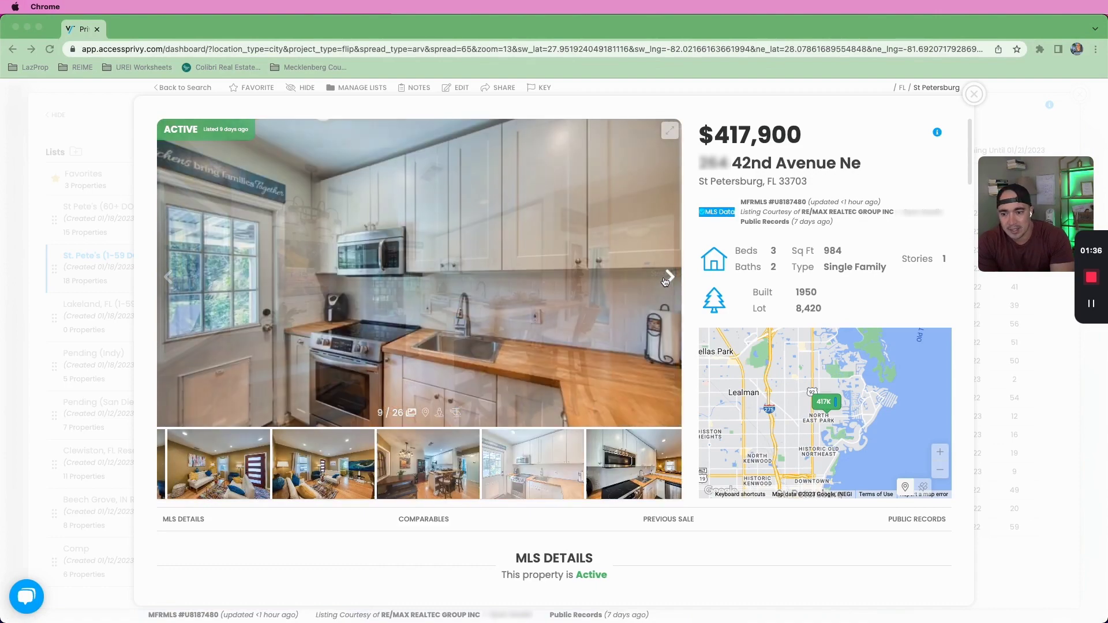
left_click(669, 279)
left_click(669, 279)
left_click(670, 279)
left_click(670, 279)
left_click(672, 279)
left_click(672, 279)
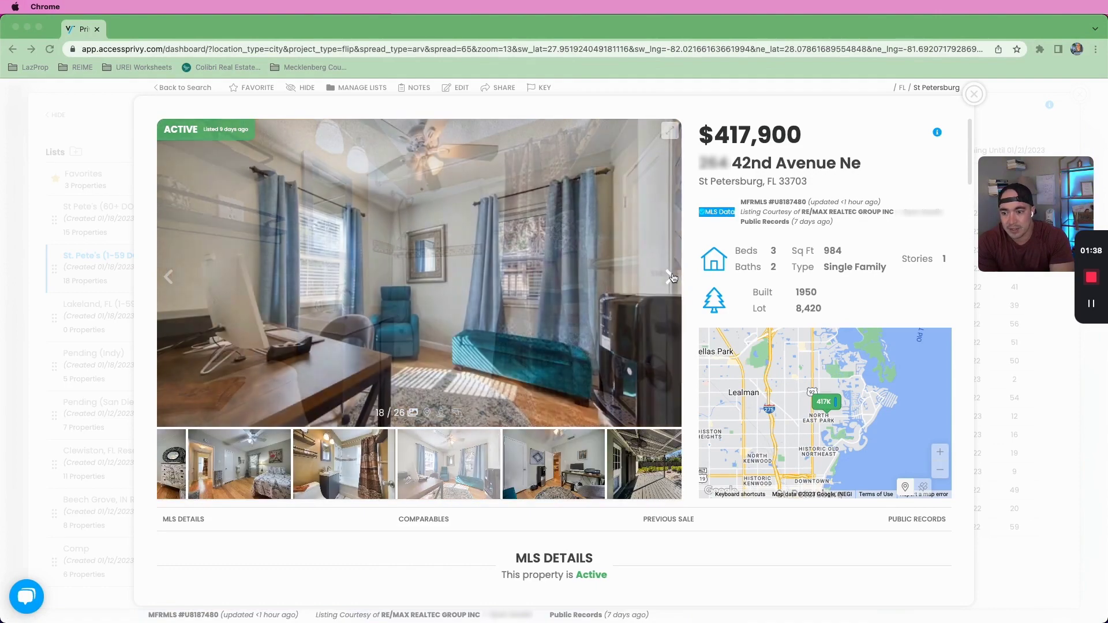
left_click(672, 278)
left_click(671, 279)
left_click(670, 279)
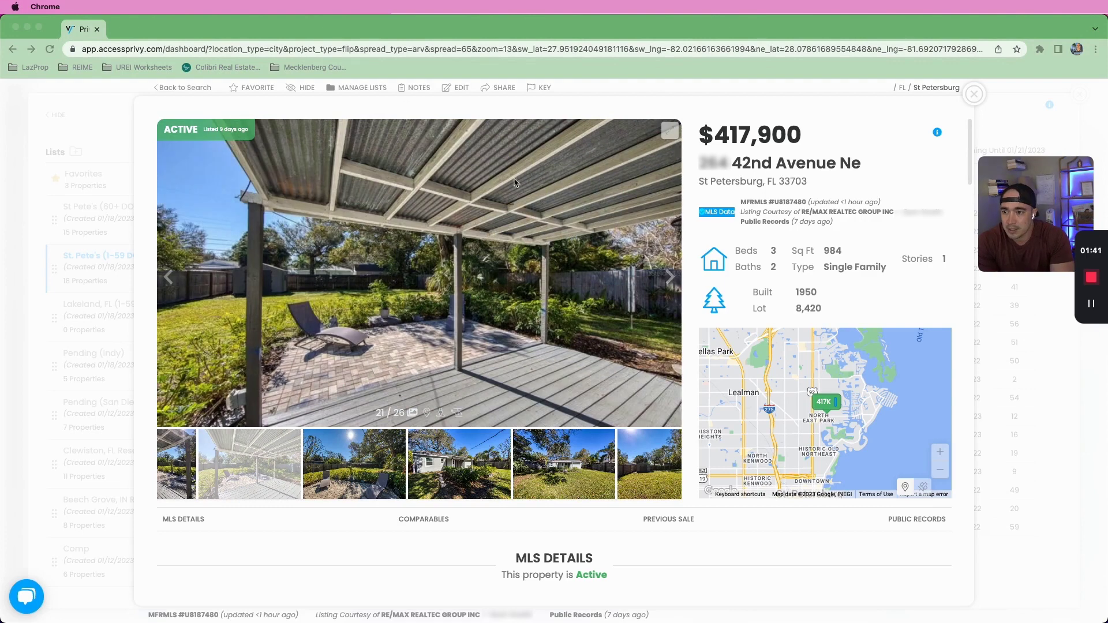
- Remove the listing from St. Pete's (1-59 DOM) and add it to Failed Soft Vet
left_click(341, 90)
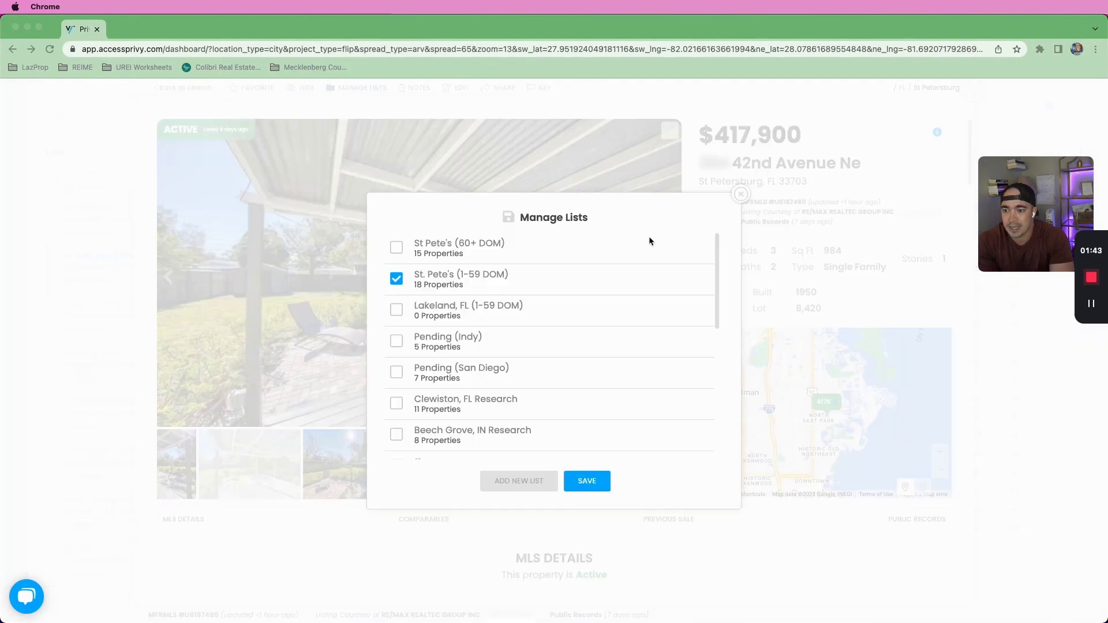
left_click(406, 282)
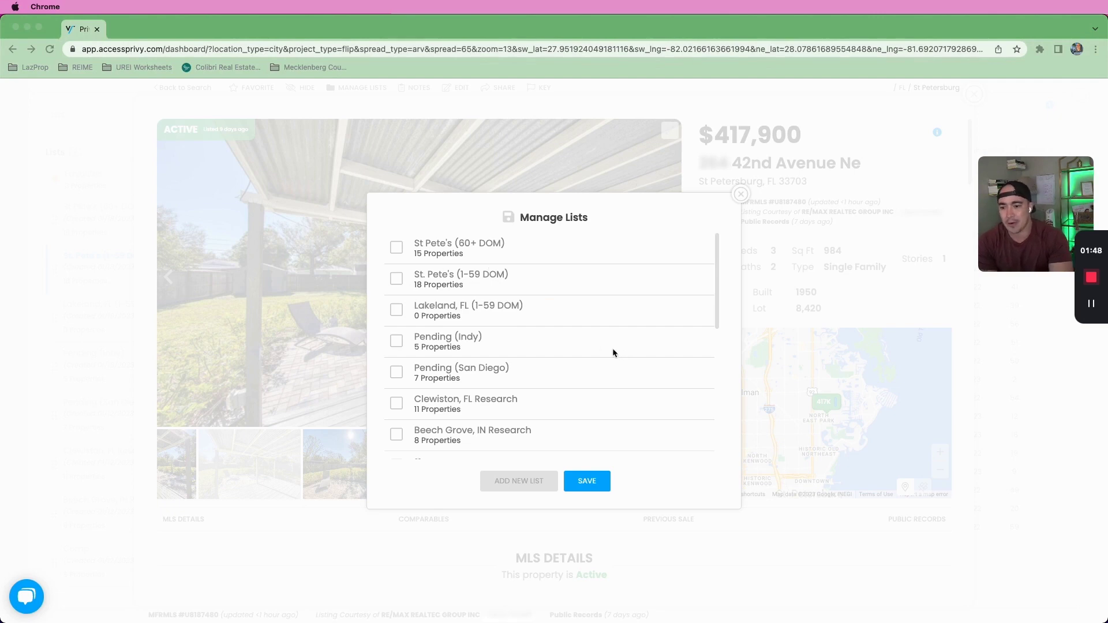
scroll(542, 327, "down", 5)
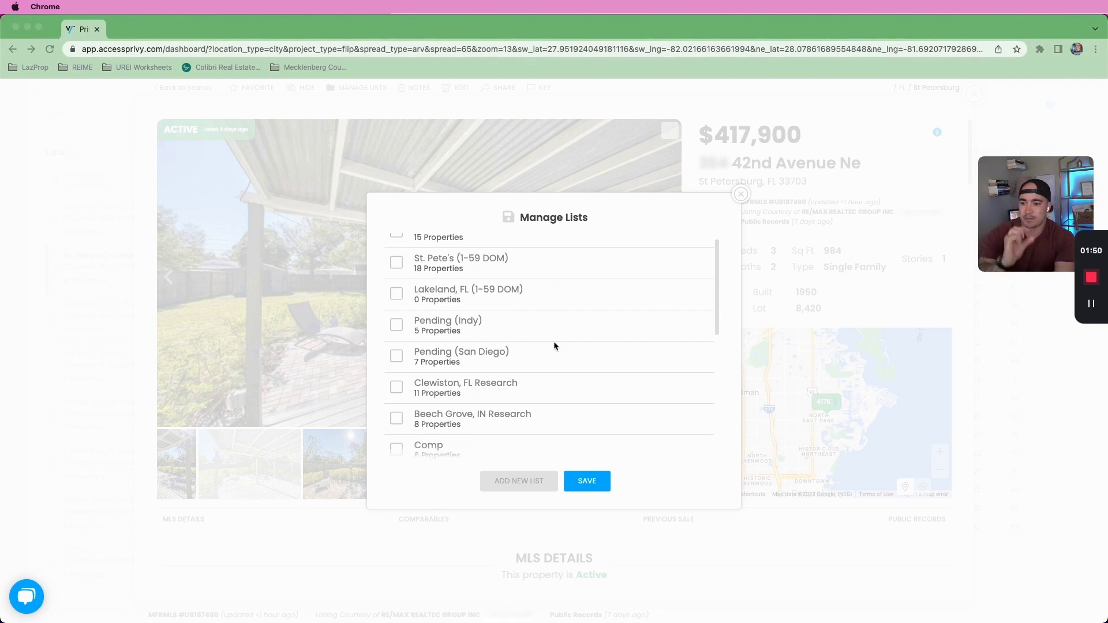
scroll(423, 371, "down", 3)
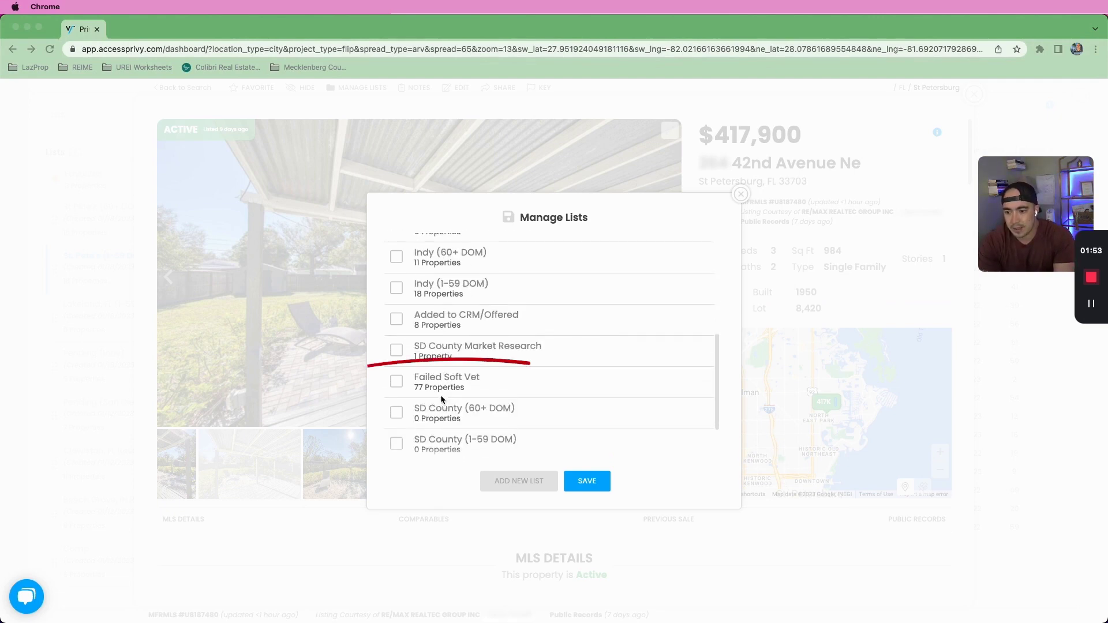
left_click(396, 381)
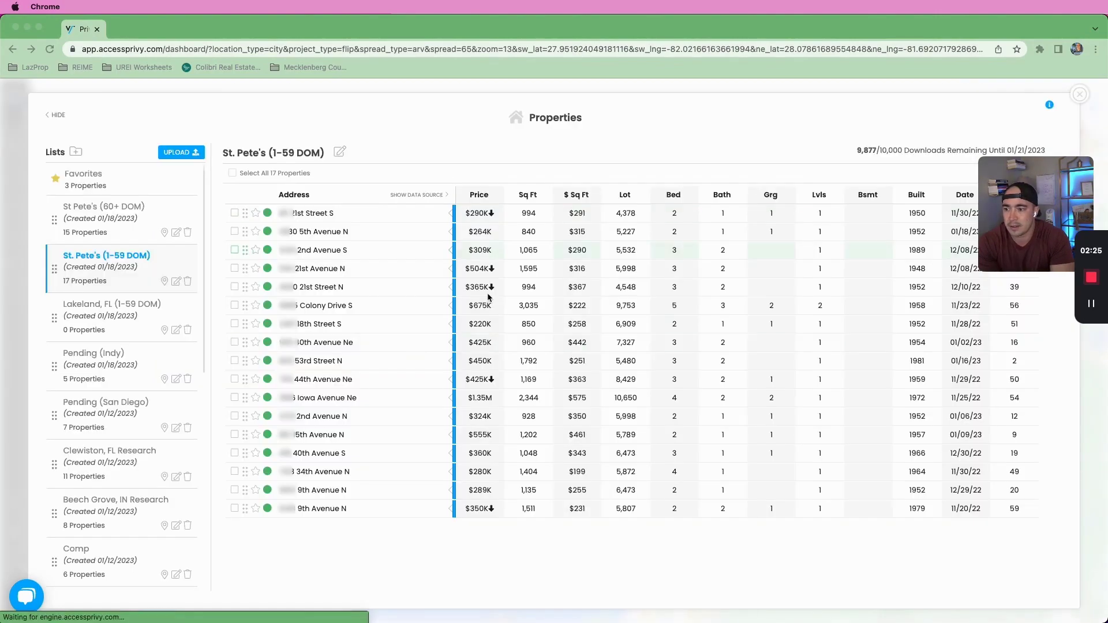
- Open the 5th Avenue N listing and go through its full photo gallery
left_click(317, 215)
left_click(670, 277)
left_click(669, 278)
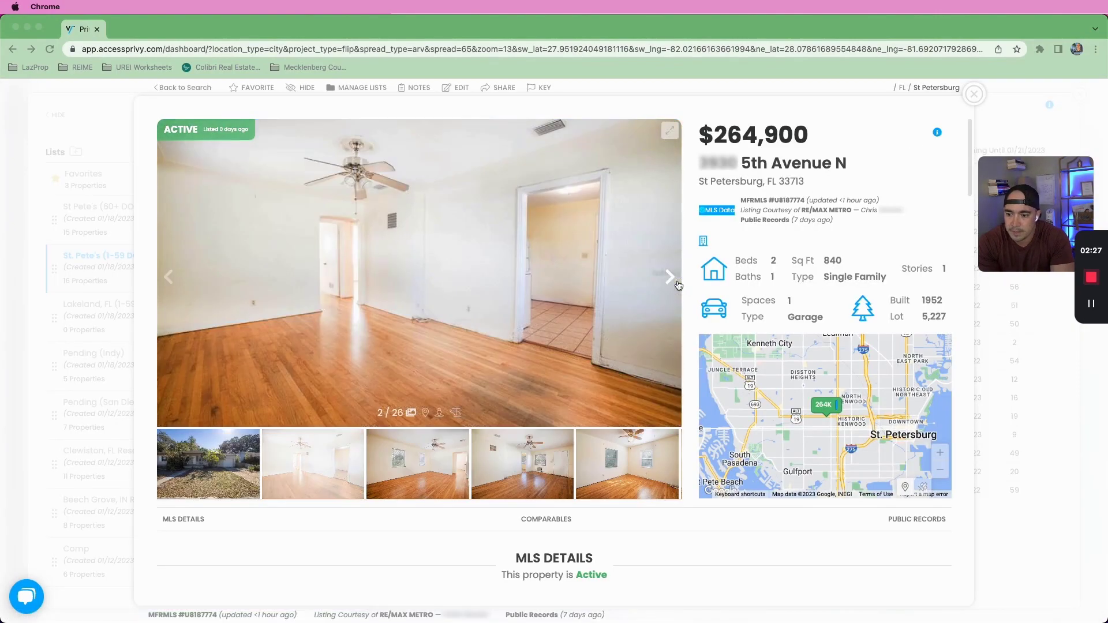
left_click(670, 277)
left_click(670, 277)
left_click(670, 277)
left_click(670, 278)
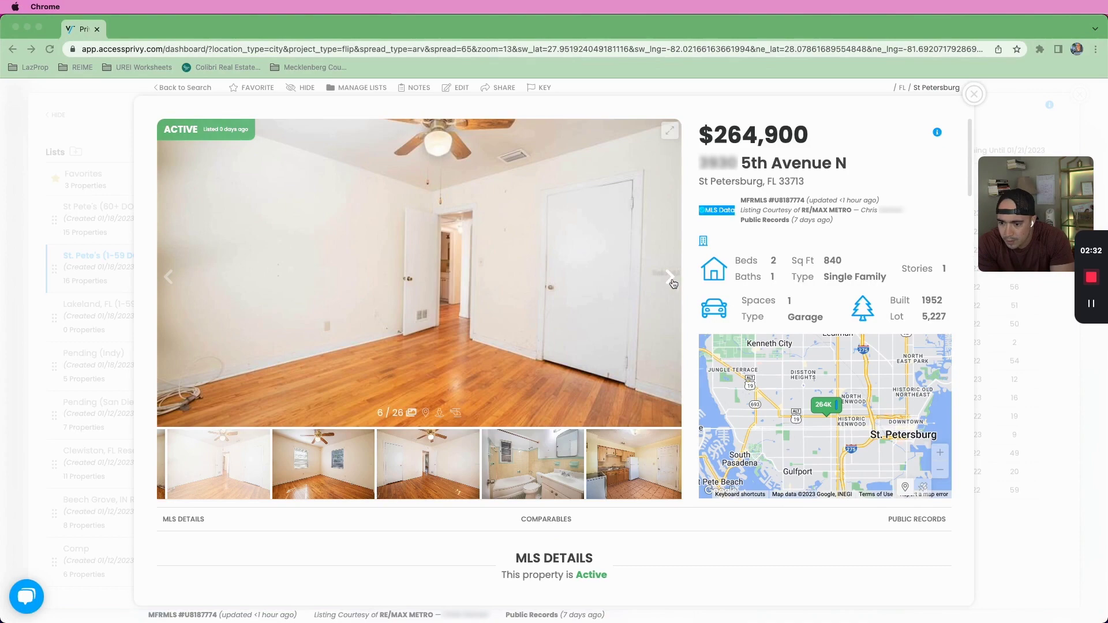
left_click(670, 277)
left_click(670, 277)
left_click(670, 278)
left_click(670, 278)
left_click(670, 277)
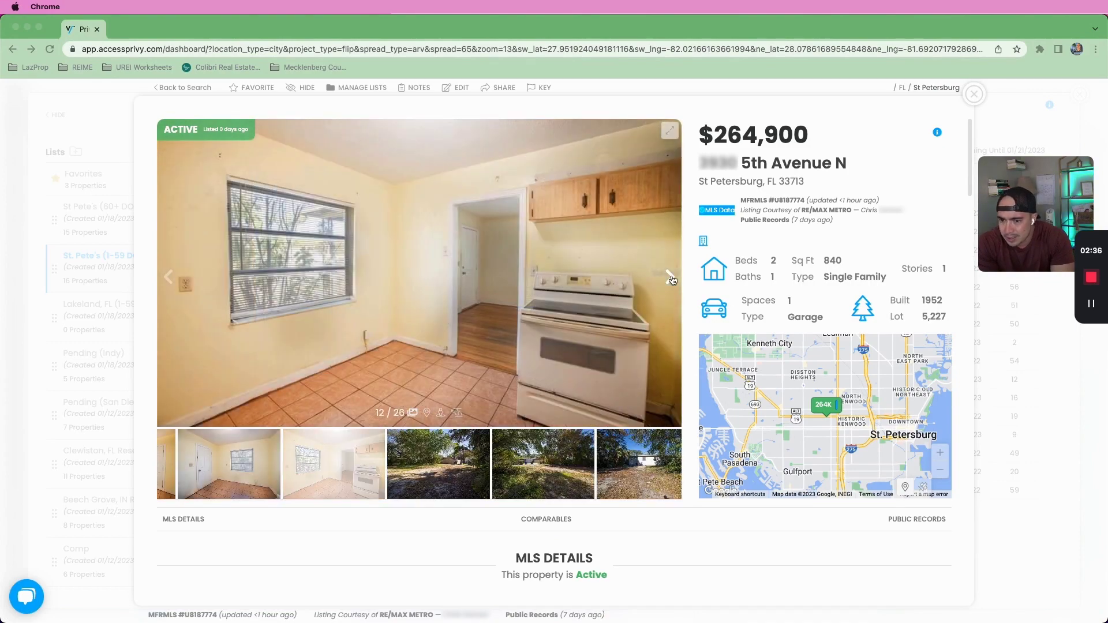
left_click(670, 278)
left_click(670, 278)
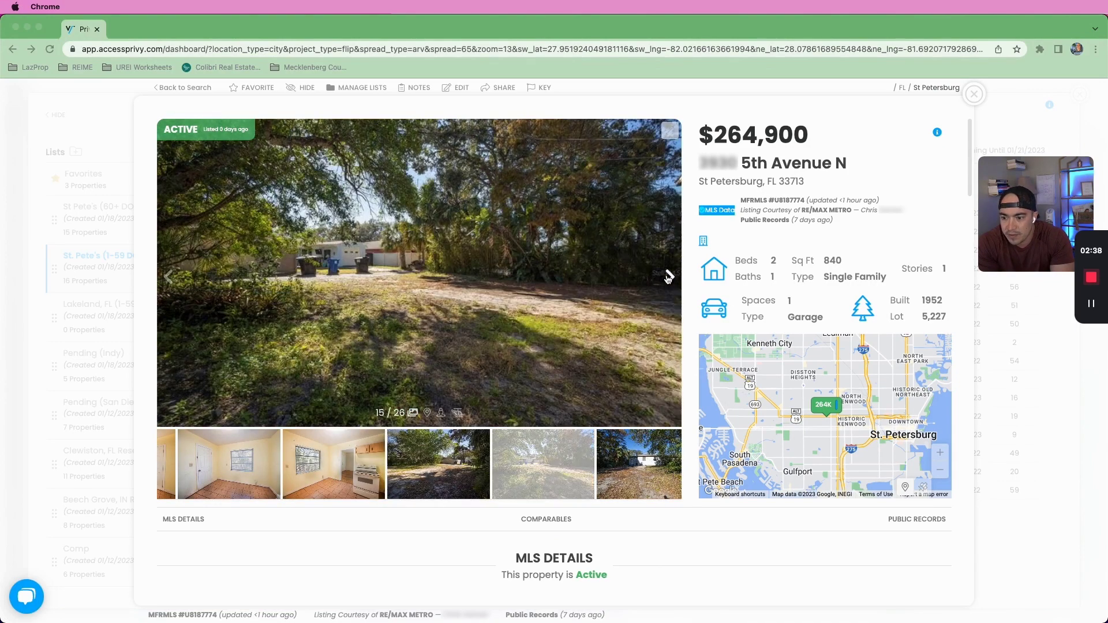
left_click(670, 278)
left_click(670, 277)
left_click(670, 278)
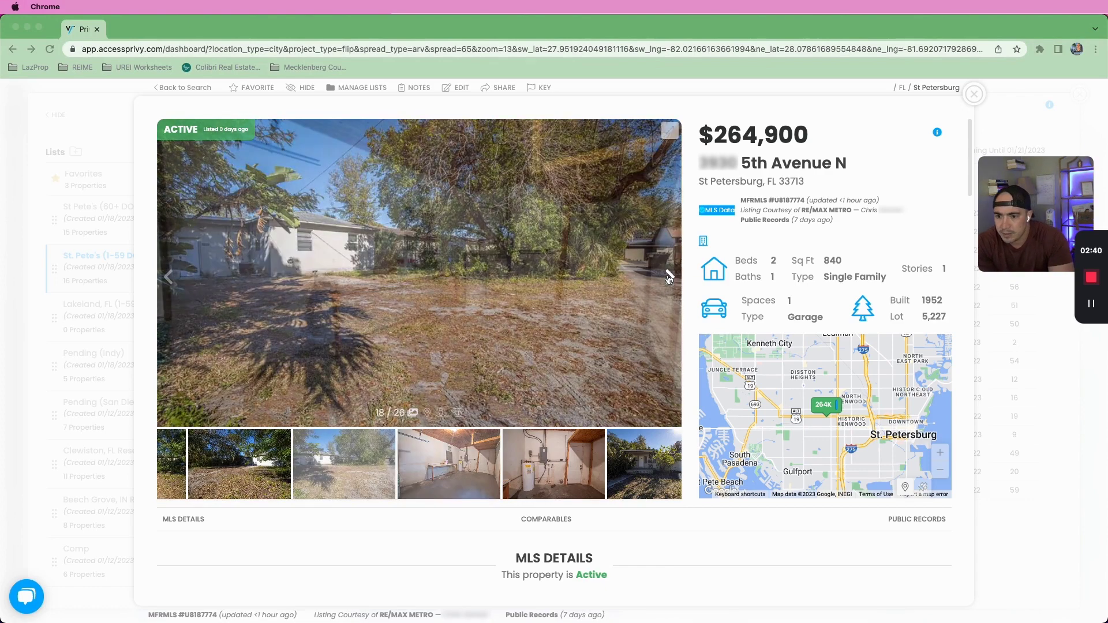
left_click(670, 278)
left_click(669, 277)
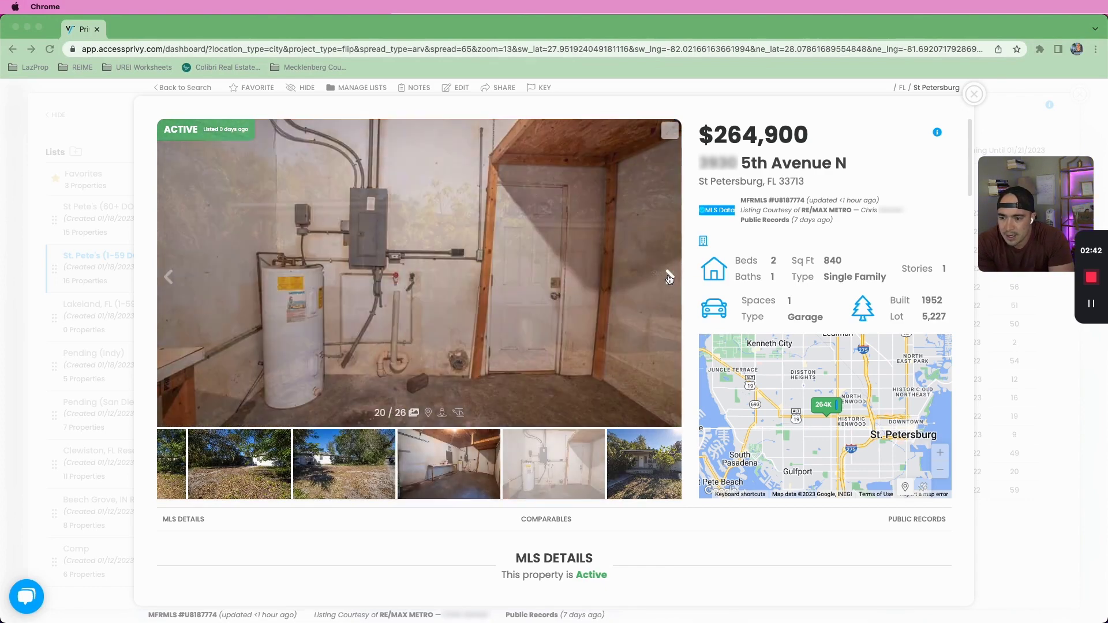
left_click(670, 278)
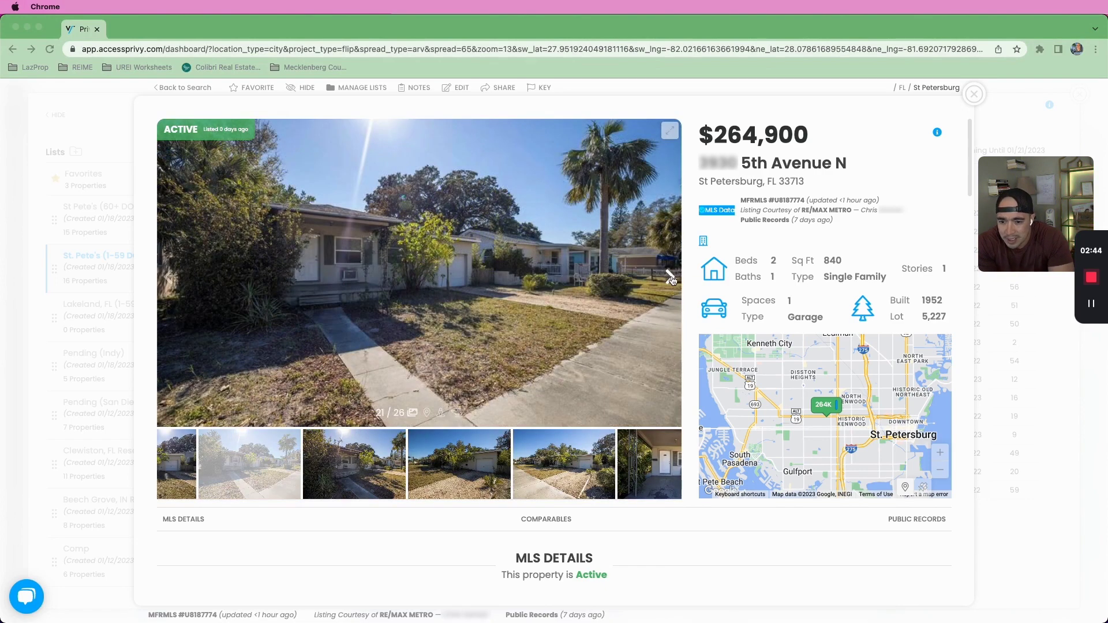
left_click(670, 277)
left_click(670, 277)
left_click(670, 278)
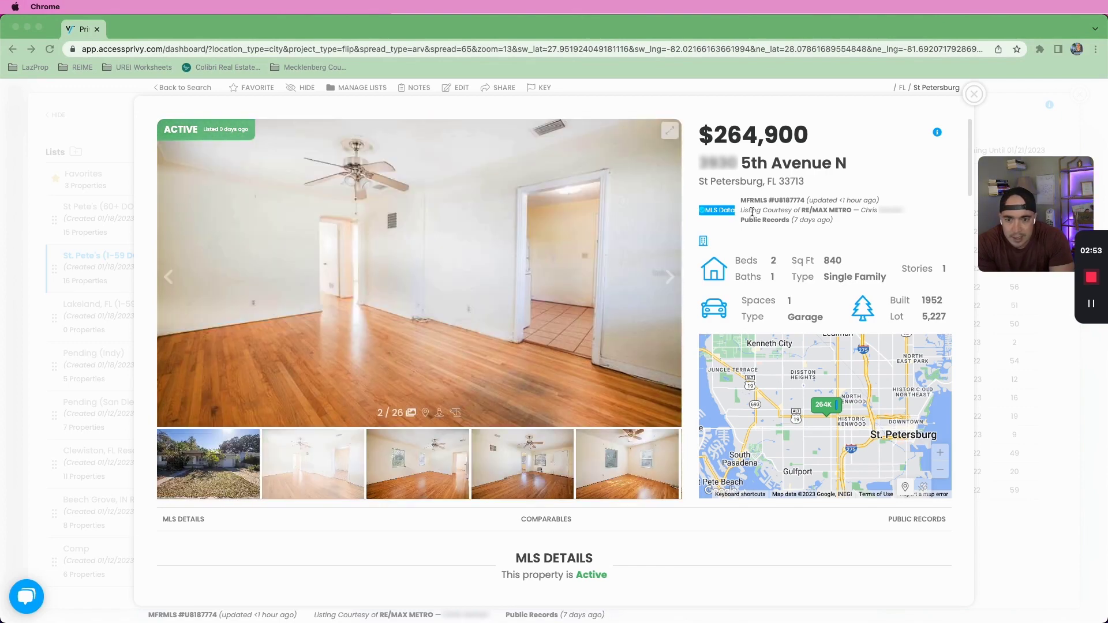
left_click_drag(742, 163, 810, 163)
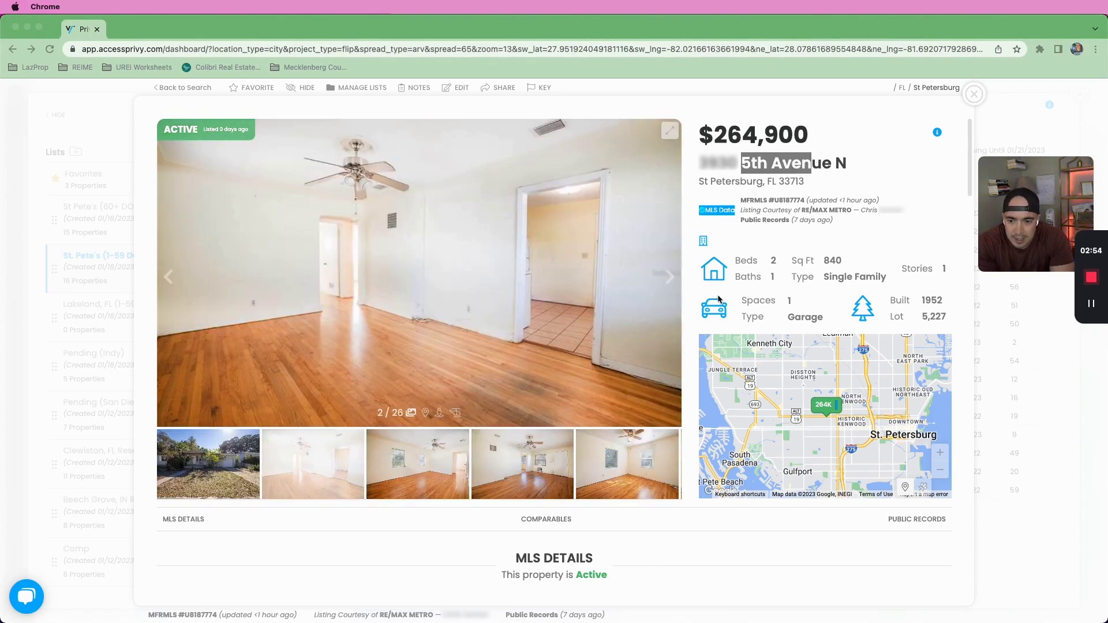
left_click(667, 277)
left_click(666, 277)
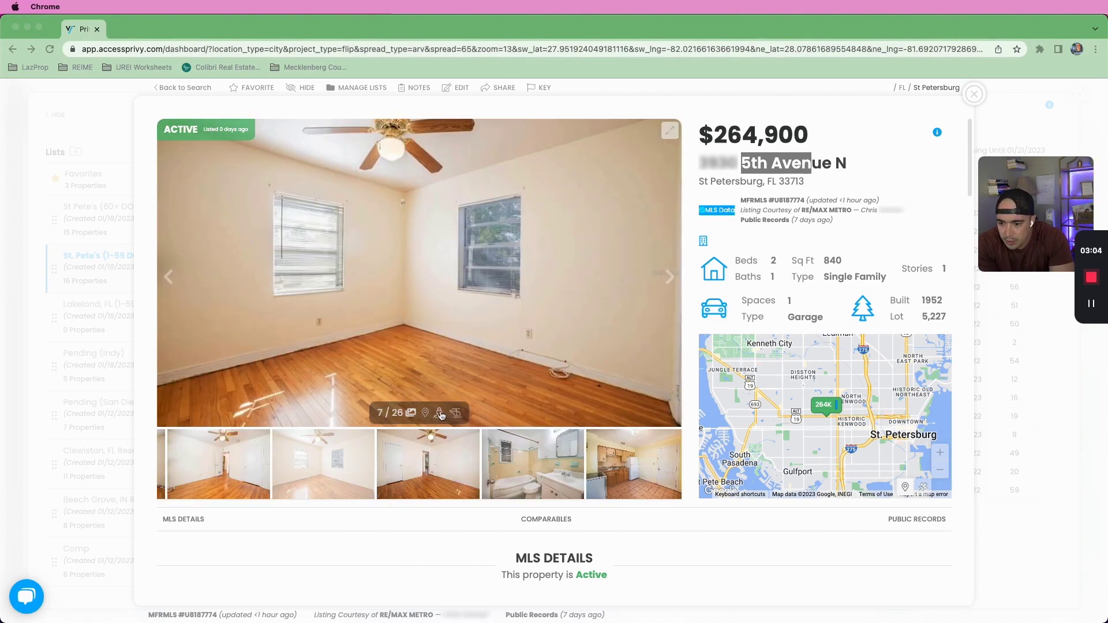
- Inspect the lot in street view, aerial satellite view and road map, then return to photos
left_click(439, 413)
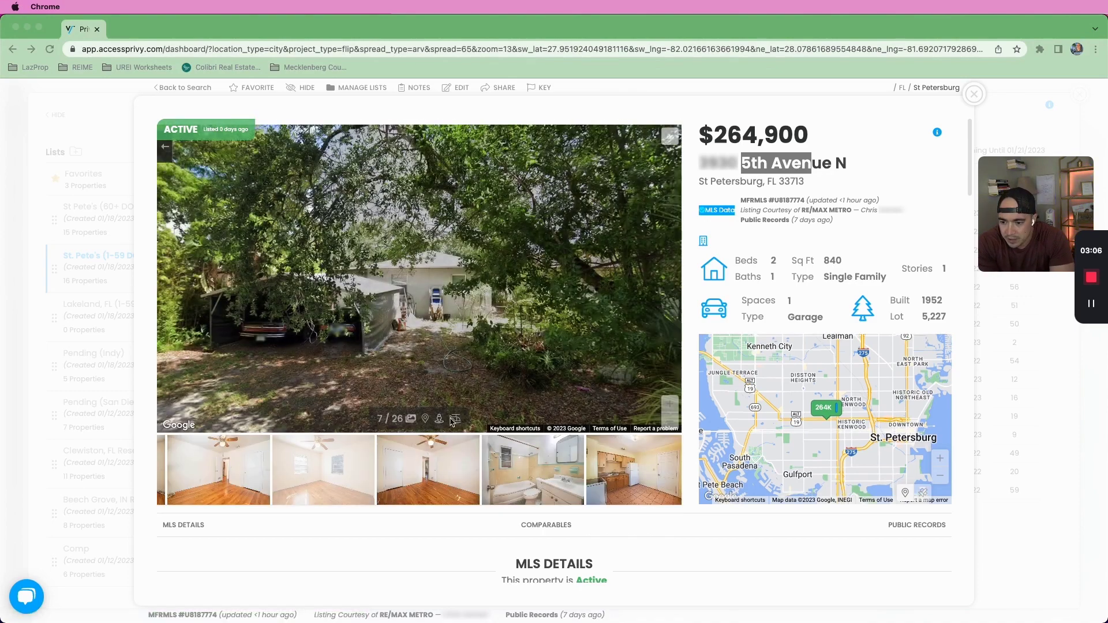
left_click(455, 418)
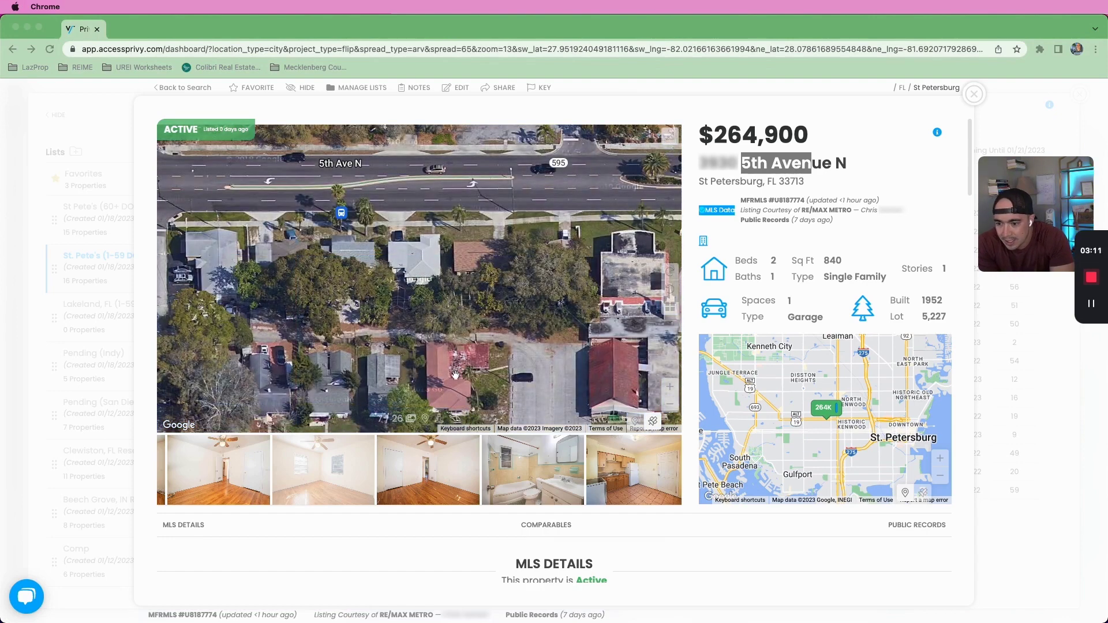
left_click(439, 418)
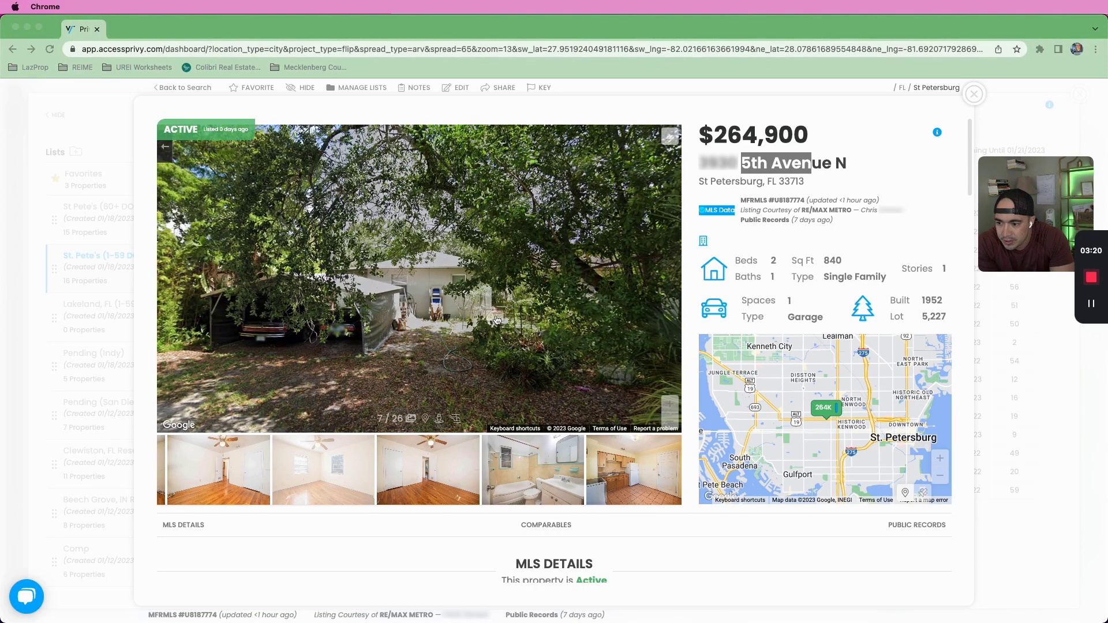
left_click(425, 419)
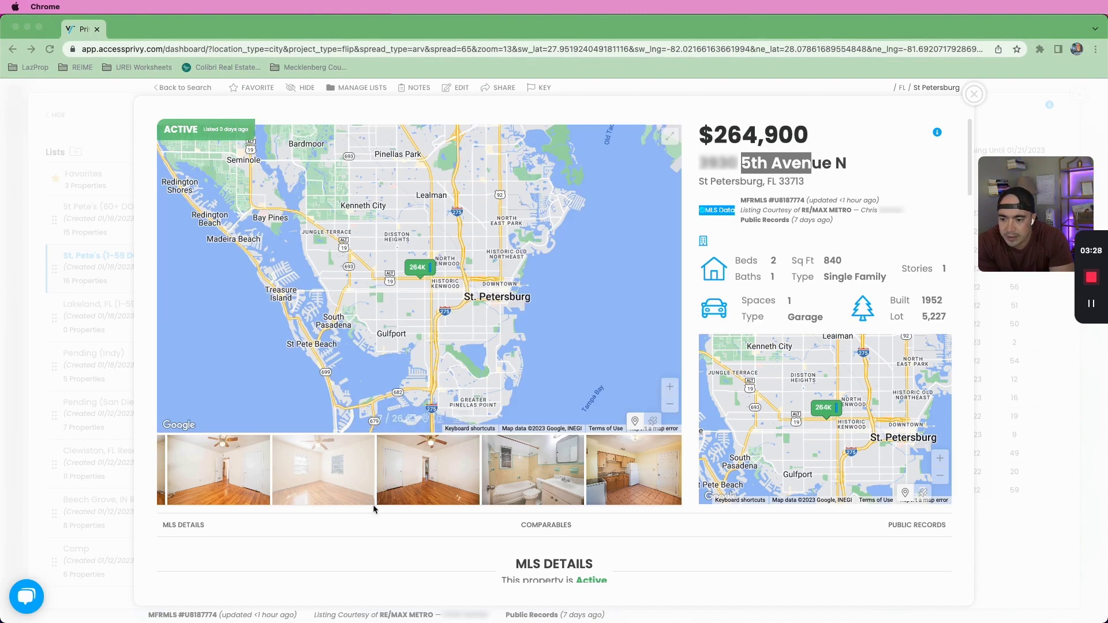
left_click(411, 419)
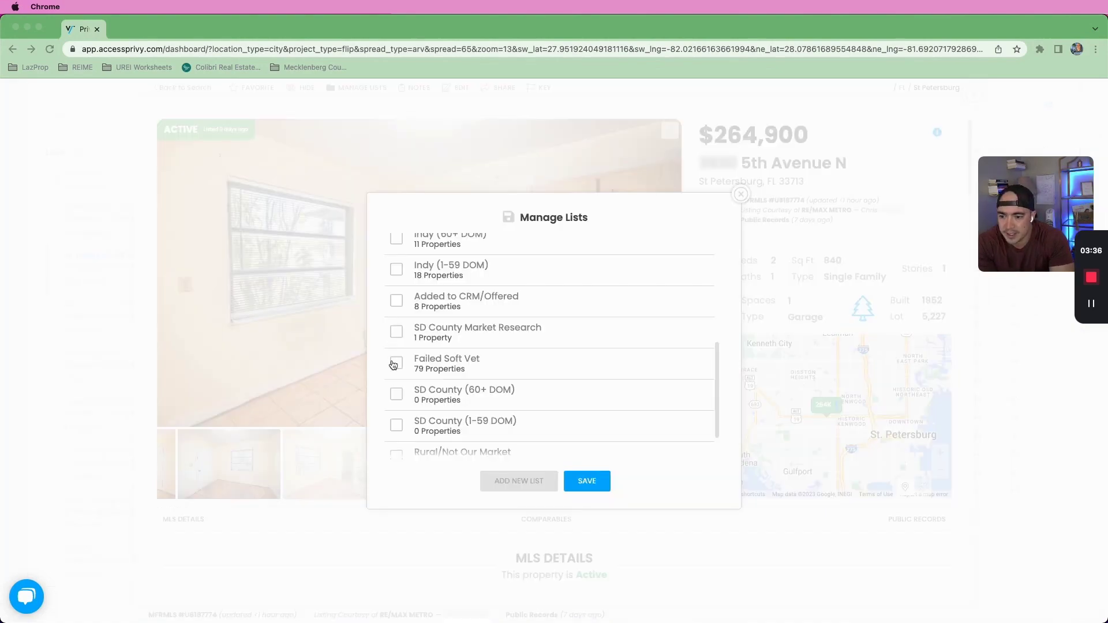
- Save the pending Failed Soft Vet assignment, then view the 2nd Avenue S listing's photos through the yard
left_click(392, 365)
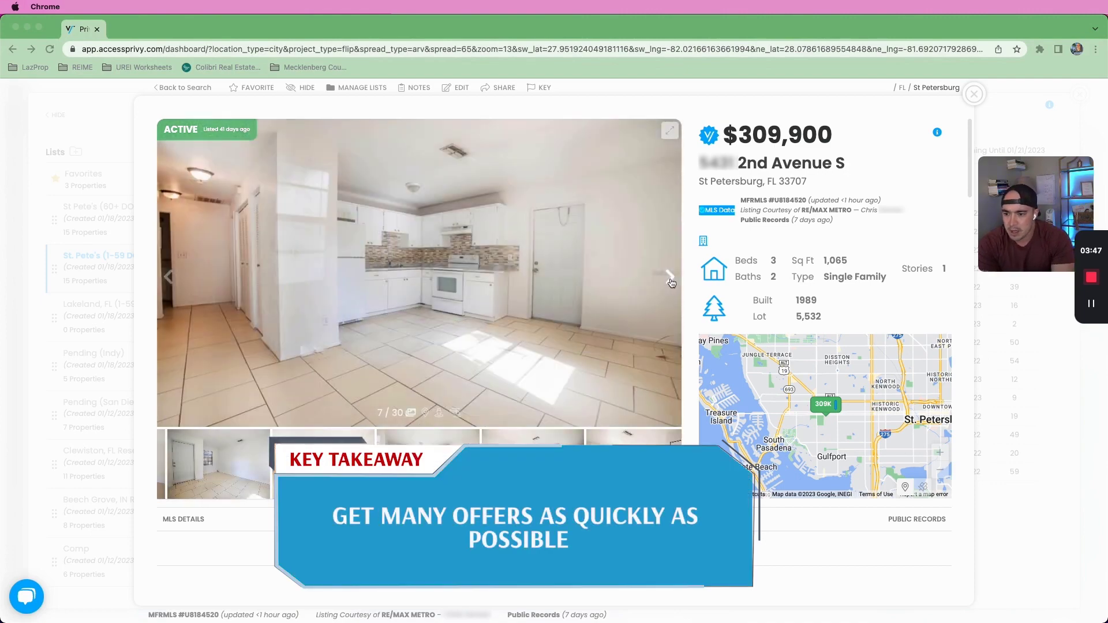
left_click(671, 278)
left_click(681, 283)
left_click(681, 283)
left_click(681, 283)
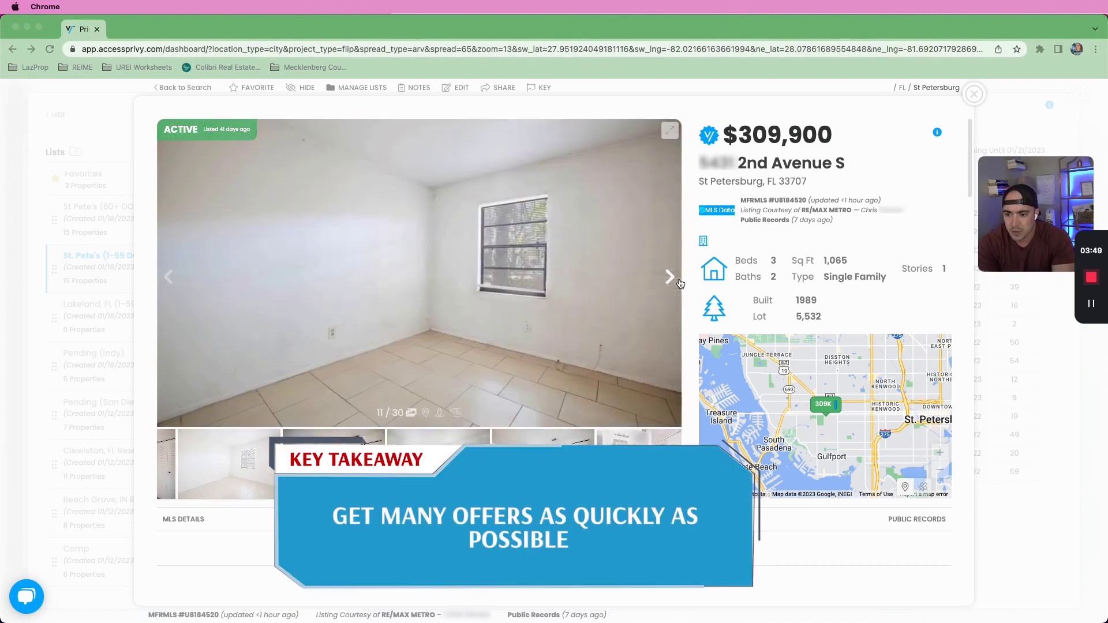
left_click(681, 283)
left_click(679, 283)
left_click(674, 283)
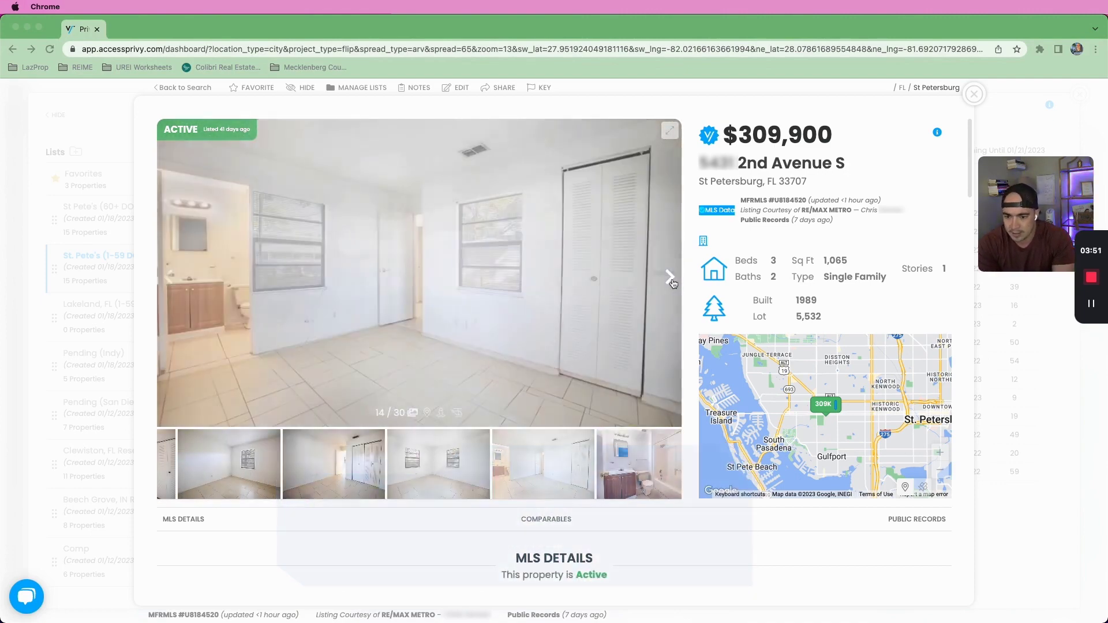
left_click(672, 284)
left_click(673, 282)
left_click(673, 282)
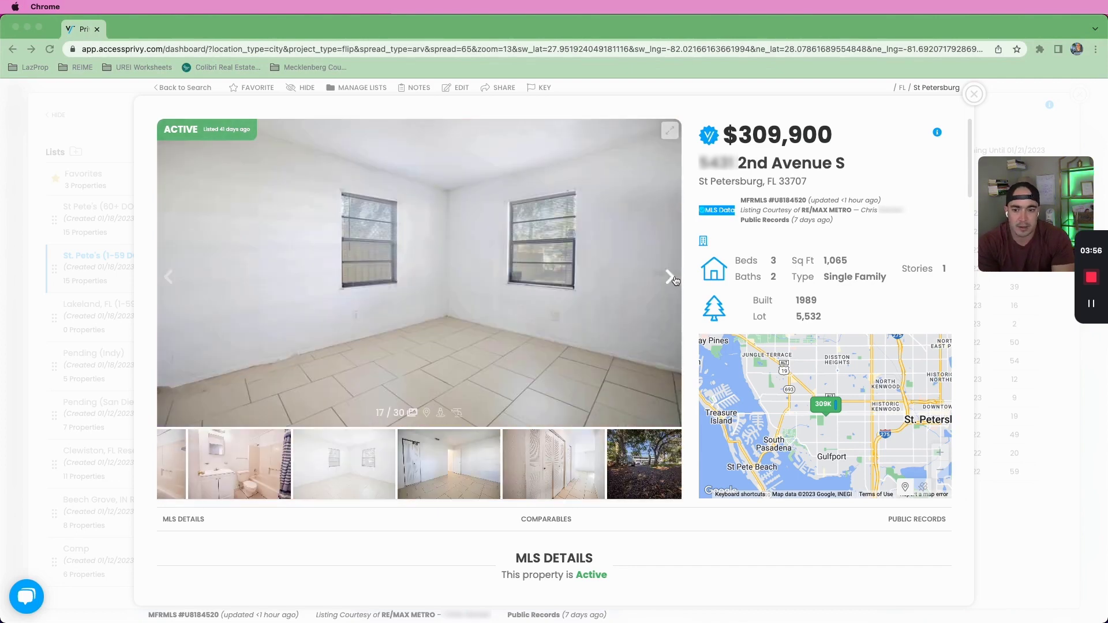
left_click(673, 280)
left_click(673, 280)
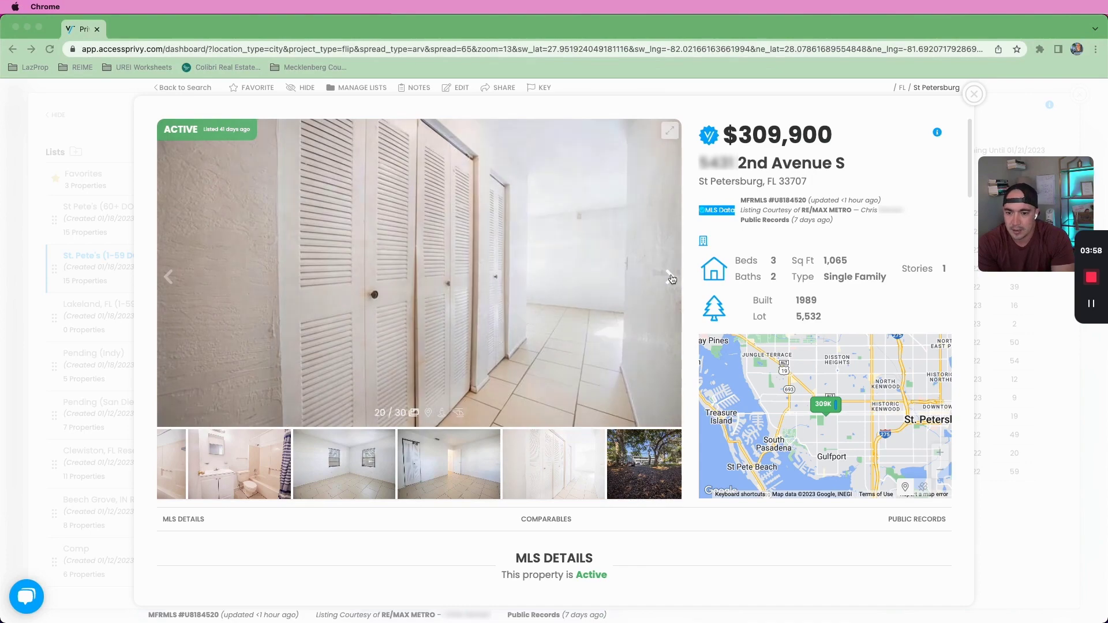
left_click(673, 280)
- Add the 2nd Avenue S listing to Failed Soft Vet, save, and close it
left_click(346, 91)
scroll(415, 306, "down", 10)
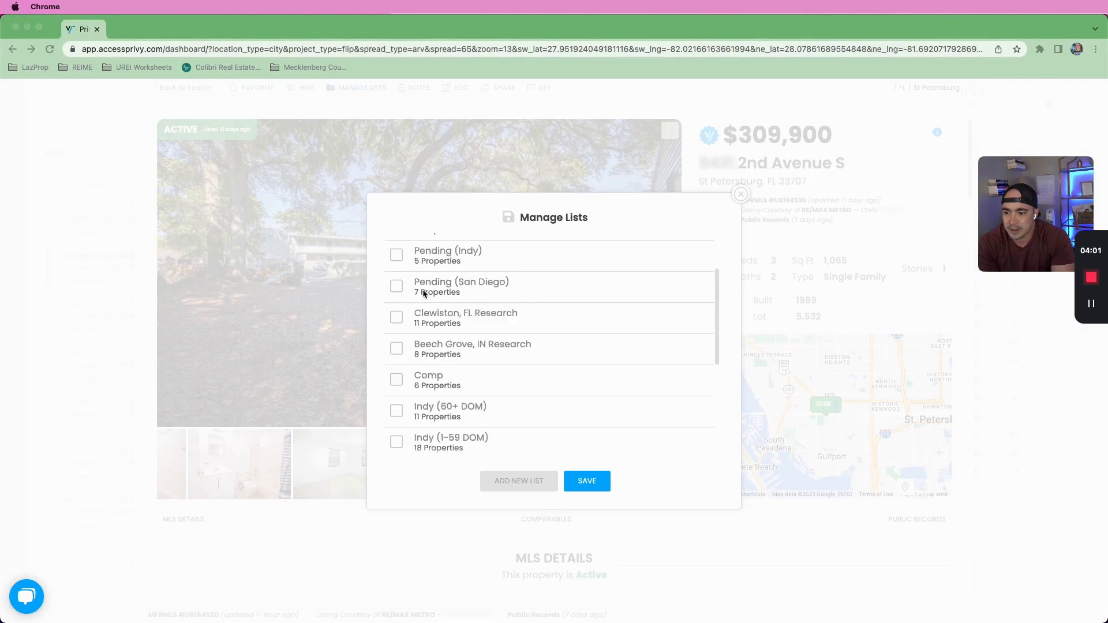
left_click(437, 334)
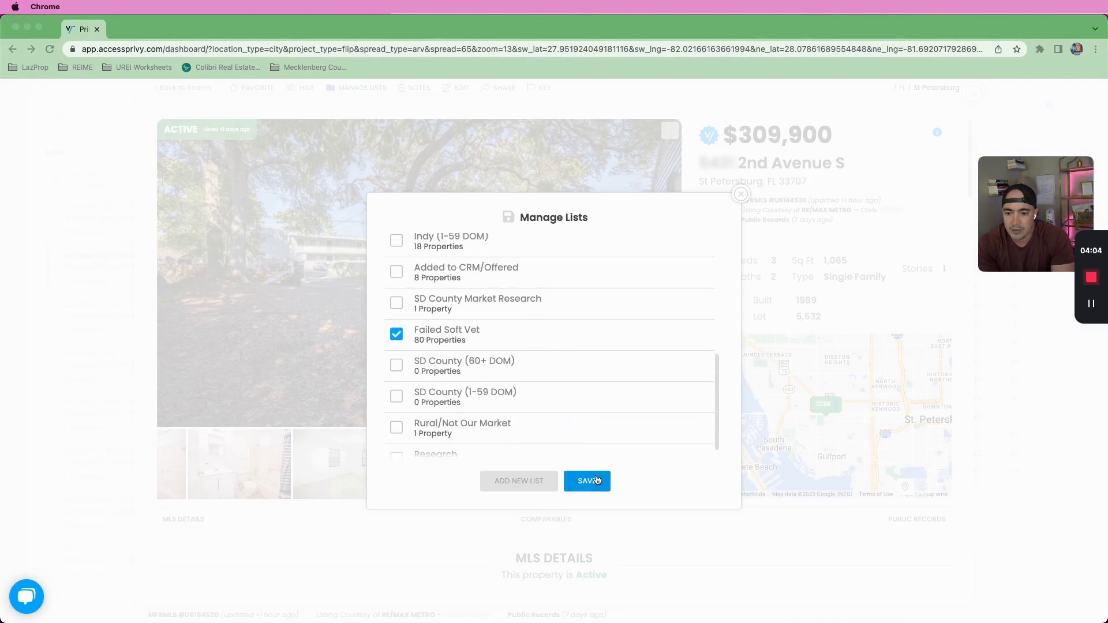
left_click(588, 481)
left_click(973, 94)
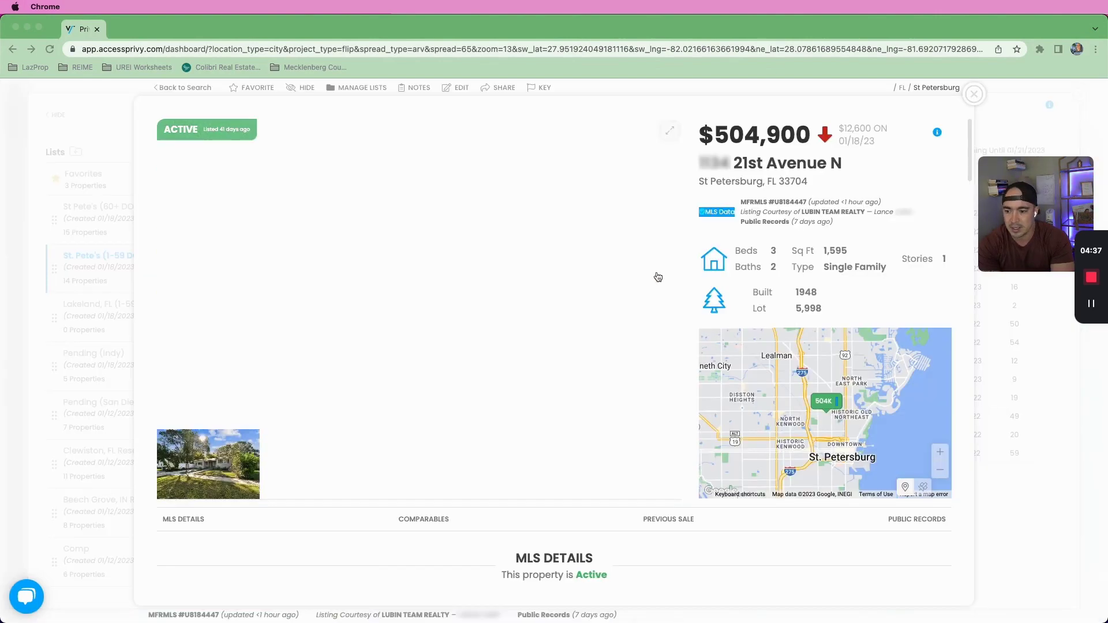
- Review the $365,000 21st Street N listing's photos and add it to Failed Soft Vet
left_click(669, 277)
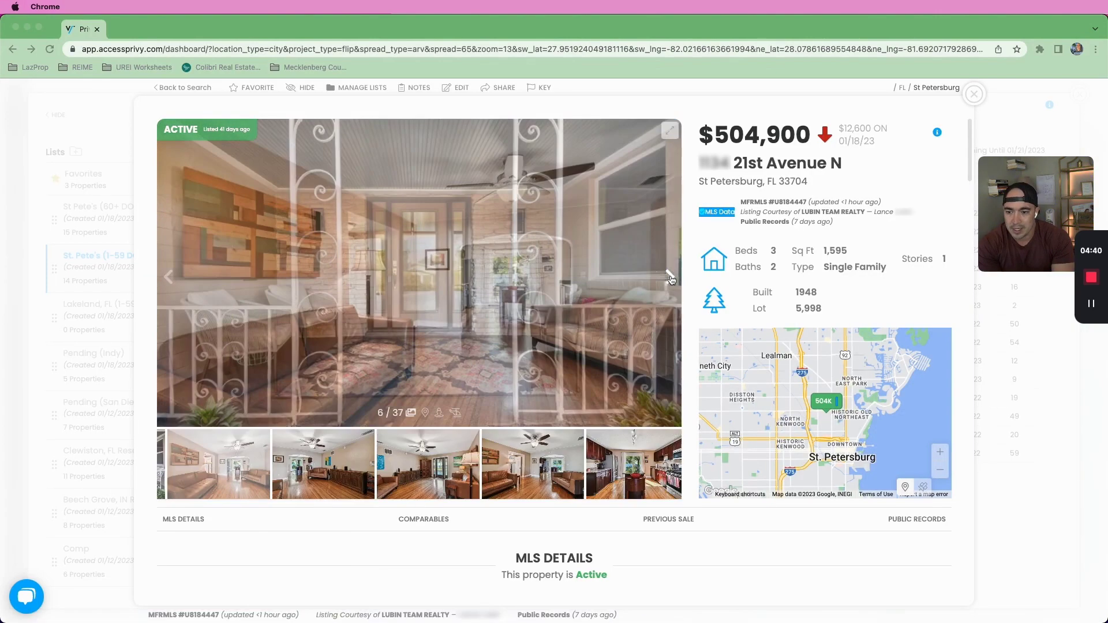
left_click(669, 277)
left_click(669, 277)
left_click(669, 277)
left_click(669, 277)
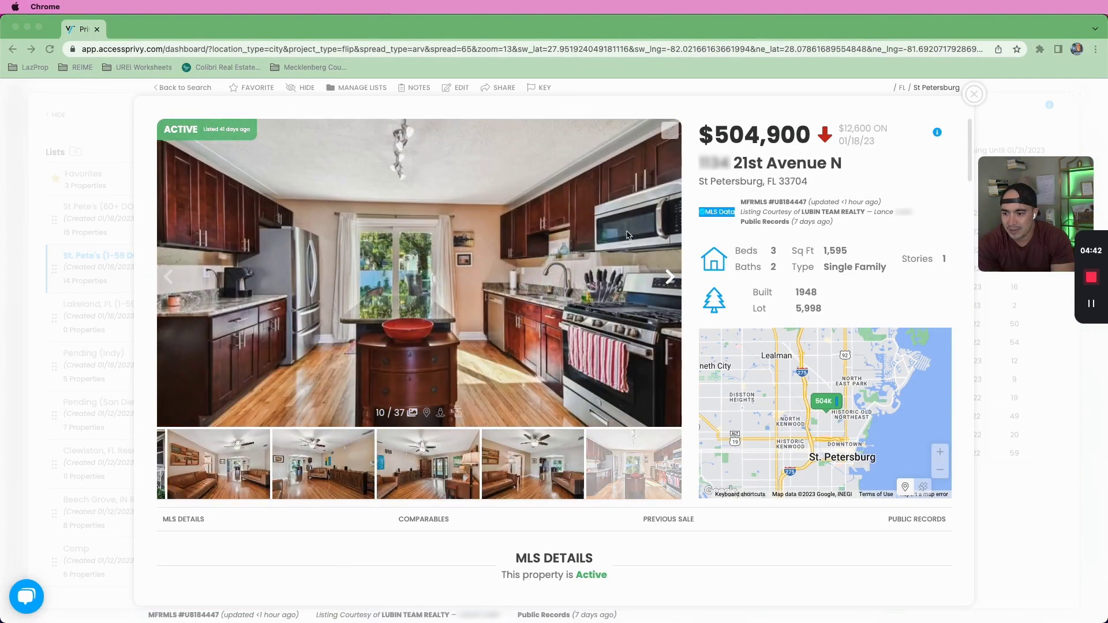
left_click(361, 87)
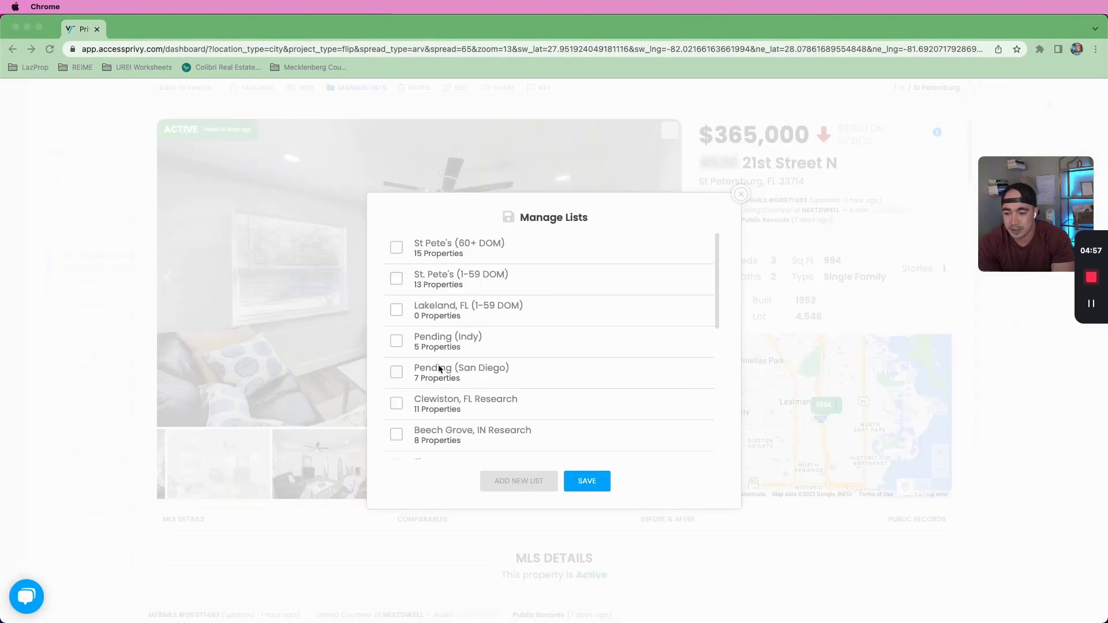
scroll(438, 366, "down", 10)
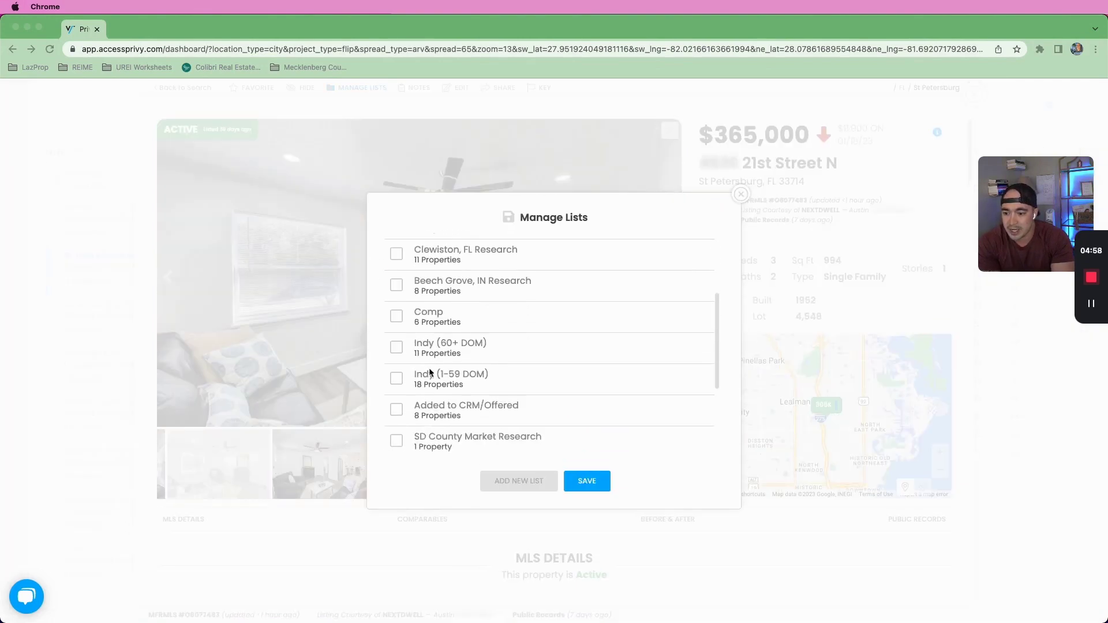
scroll(407, 405, "down", 1)
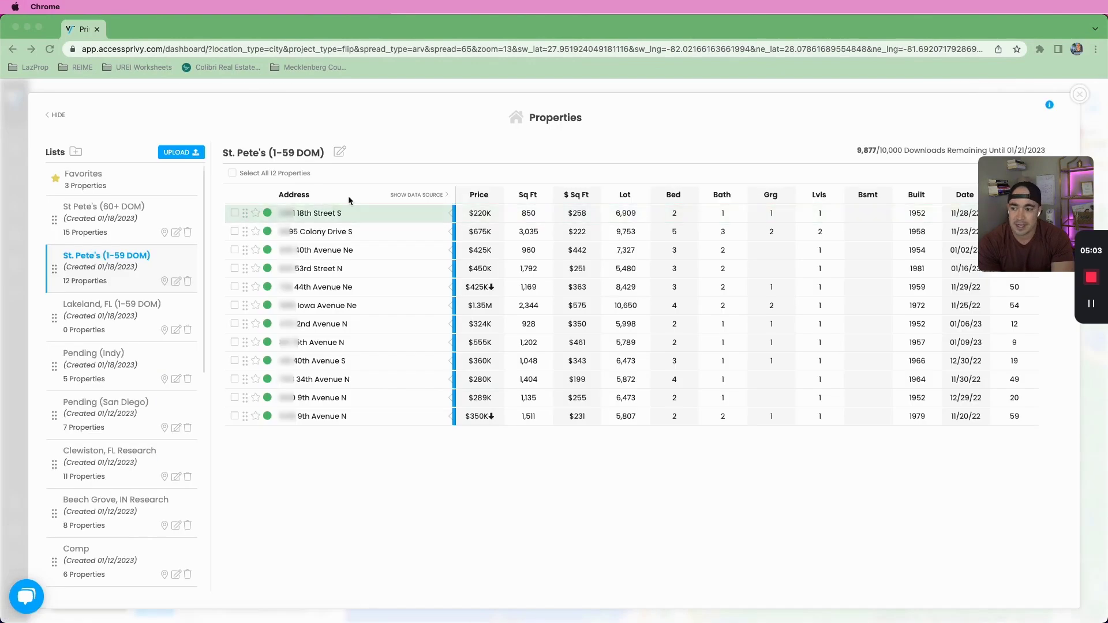
left_click(315, 215)
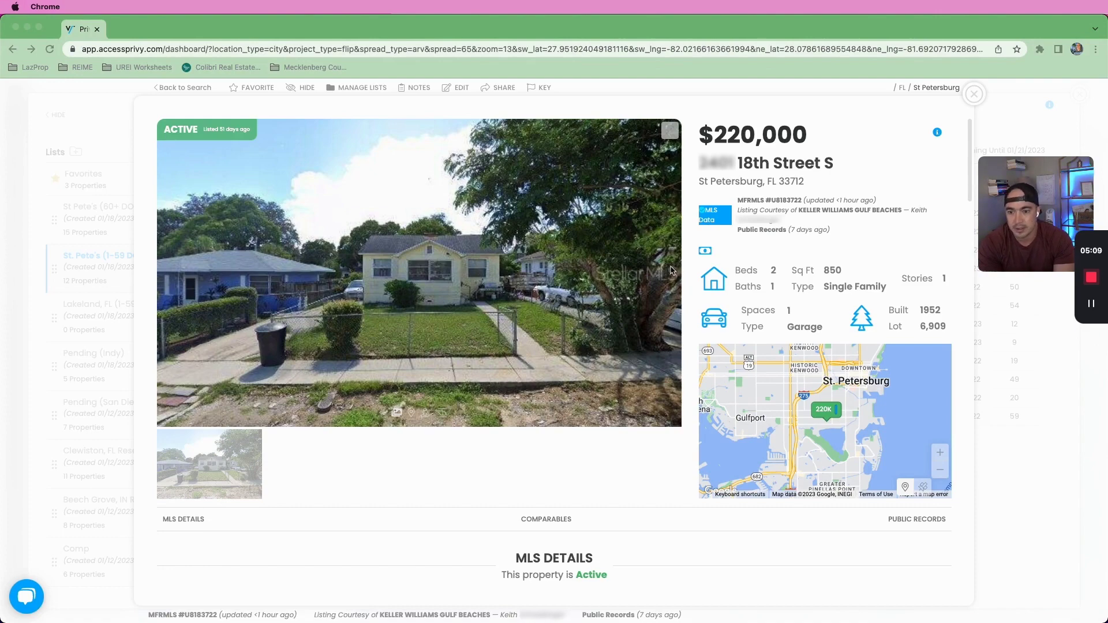
- Read the 18th Street S remarks about the garage conversion and Google its address
scroll(259, 482, "down", 3)
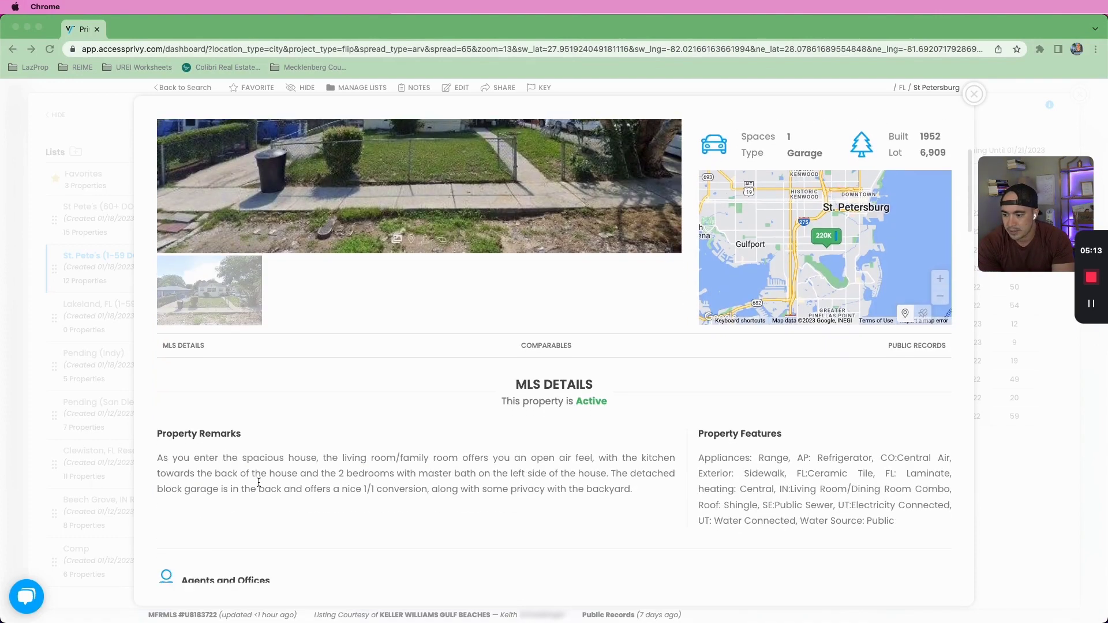
scroll(258, 483, "down", 1)
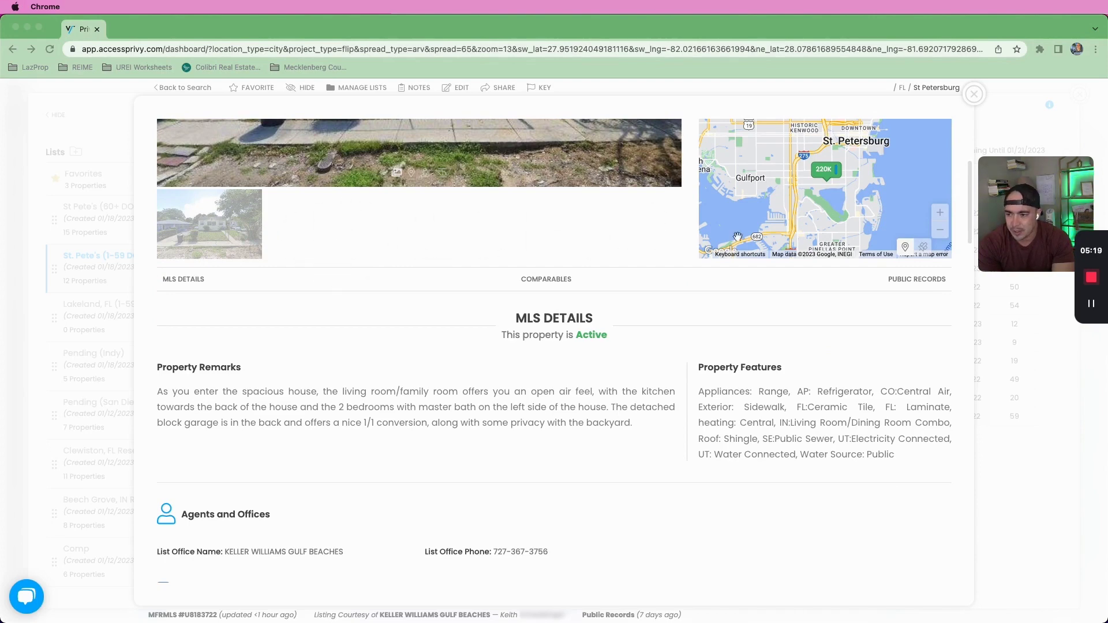
left_click_drag(185, 422, 380, 422)
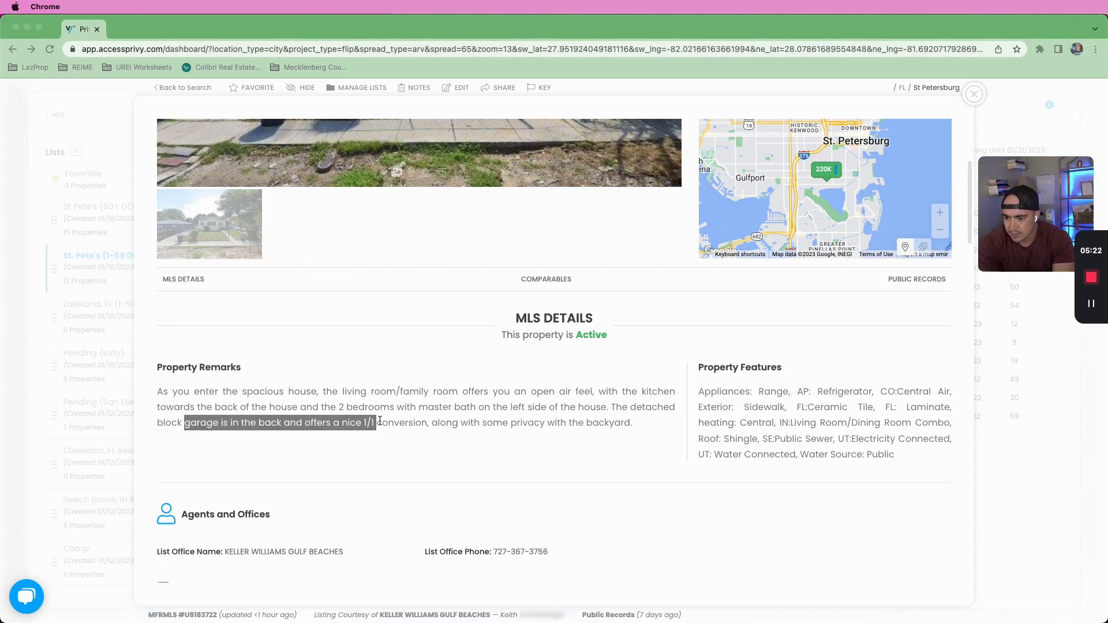
left_click(380, 422)
scroll(583, 421, "up", 4)
left_click_drag(808, 184, 698, 164)
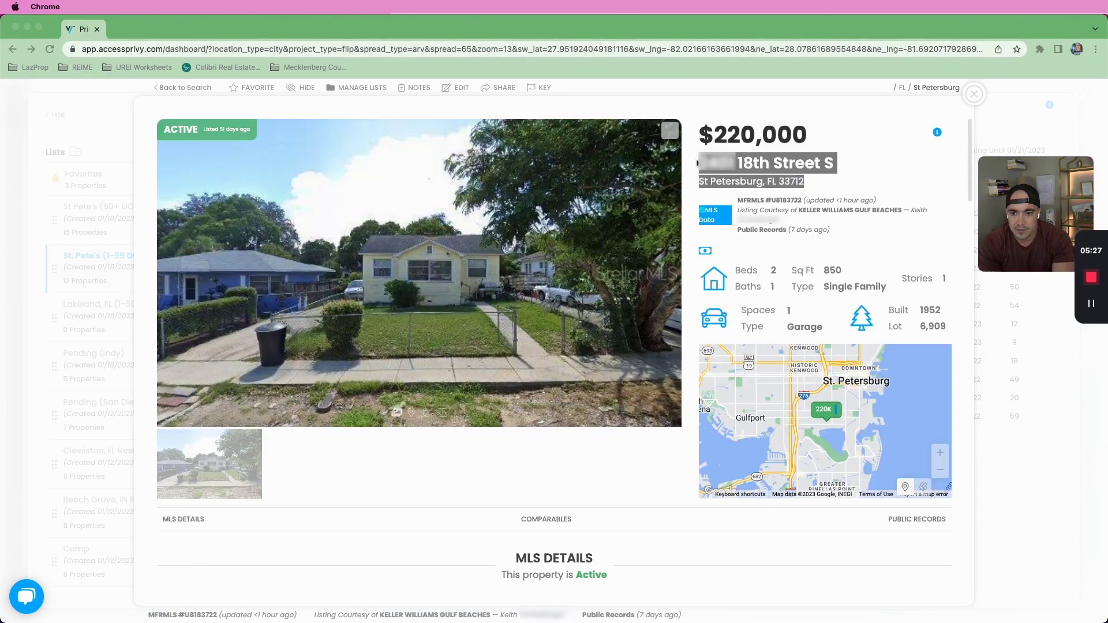
right_click(698, 163)
left_click(750, 208)
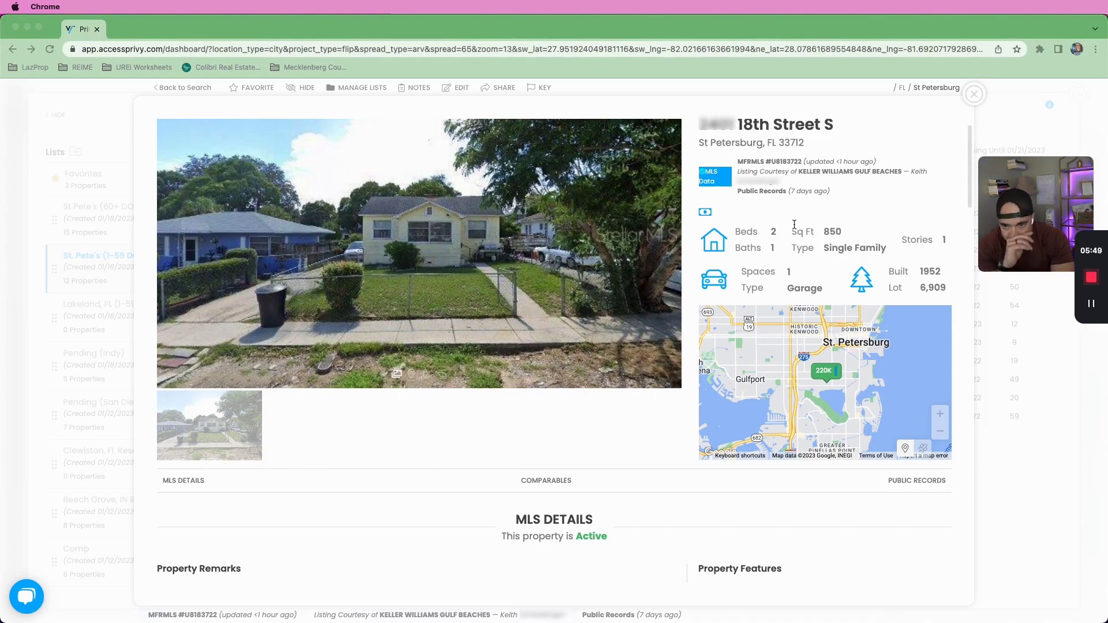
scroll(599, 265, "down", 20)
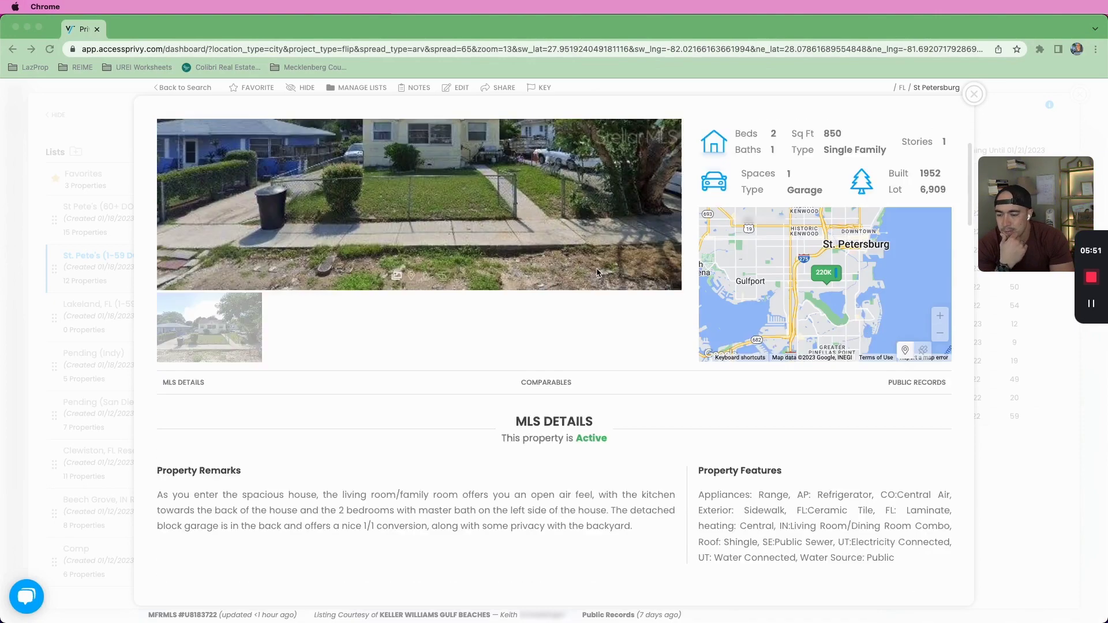
left_click(171, 247)
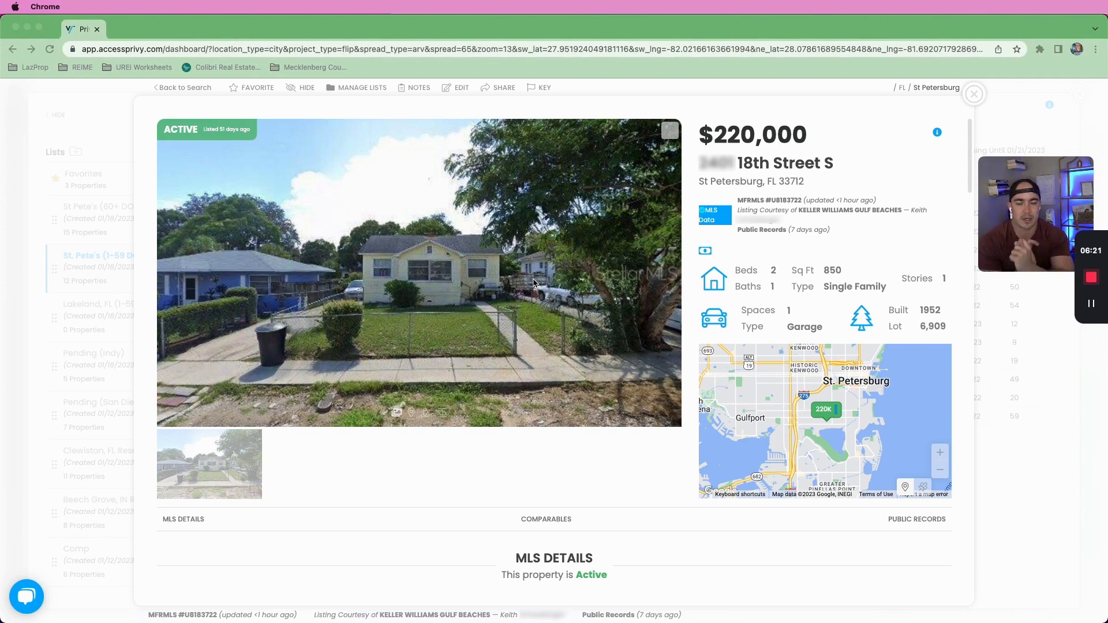
left_click_drag(715, 136, 758, 137)
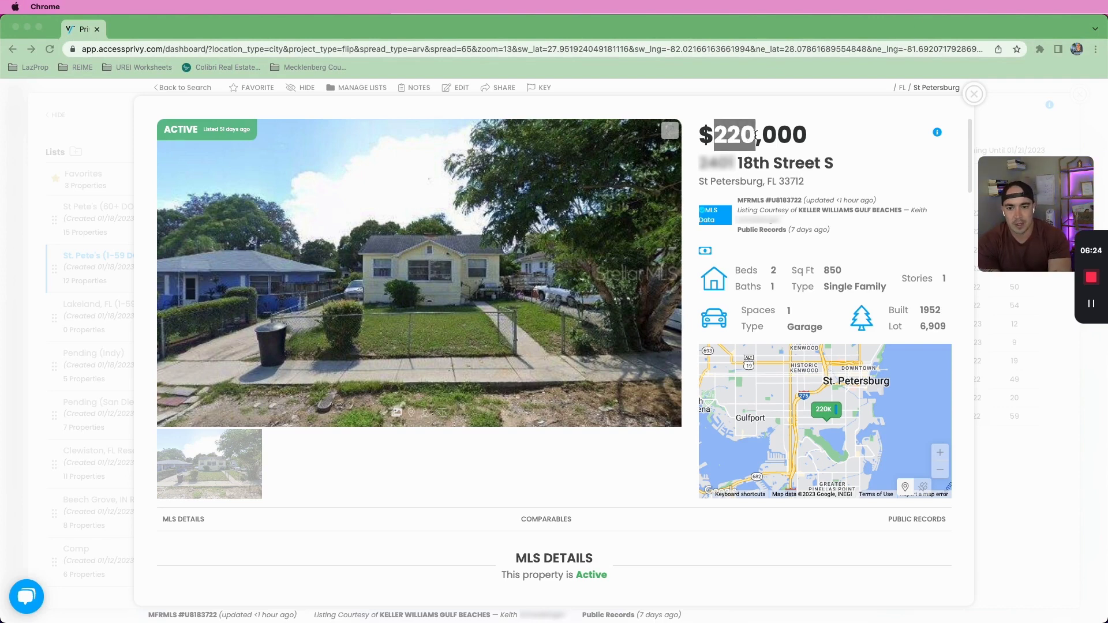
left_click(758, 136)
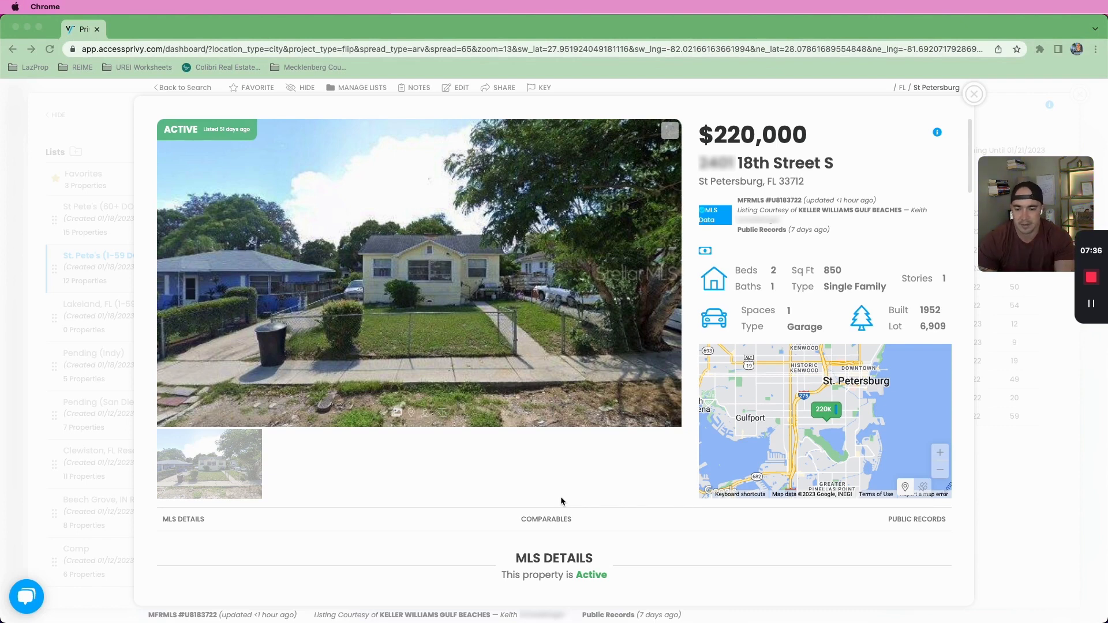
left_click(546, 519)
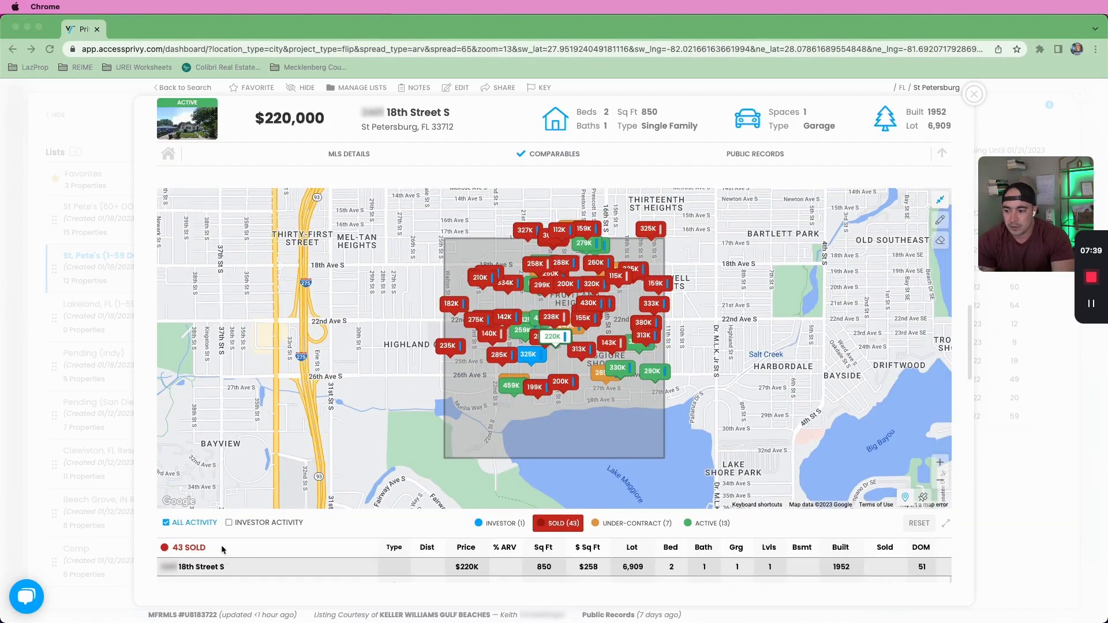
- Scan the 18th Street S sold comps with All Activity shown, then open the $155,000 17th Street S comp
scroll(222, 549, "down", 1)
left_click(180, 502)
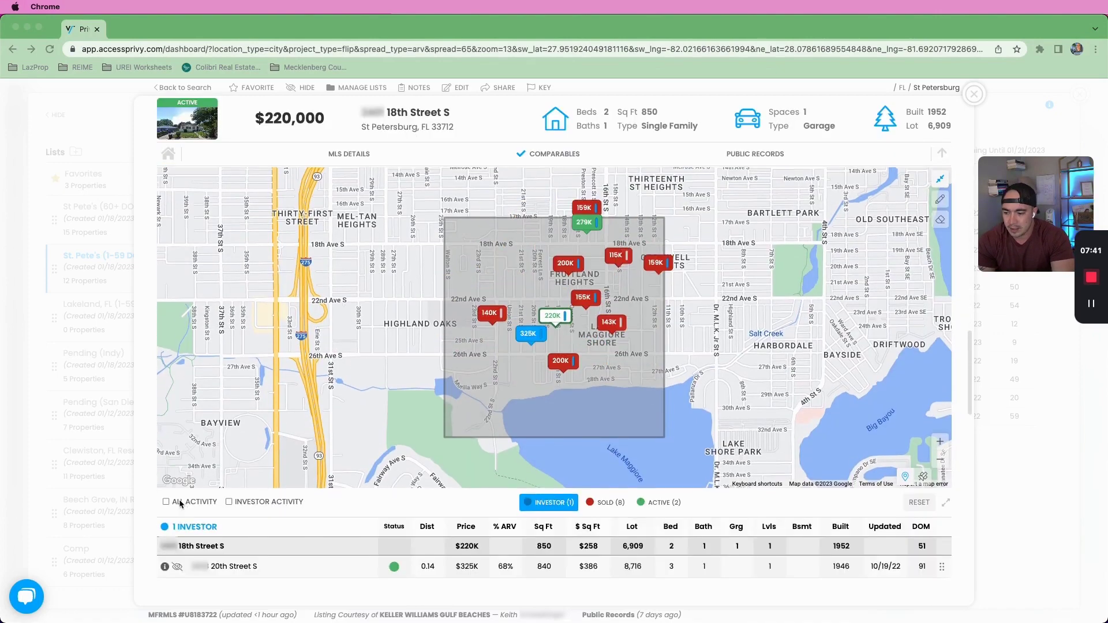
left_click(179, 501)
scroll(886, 423, "down", 5)
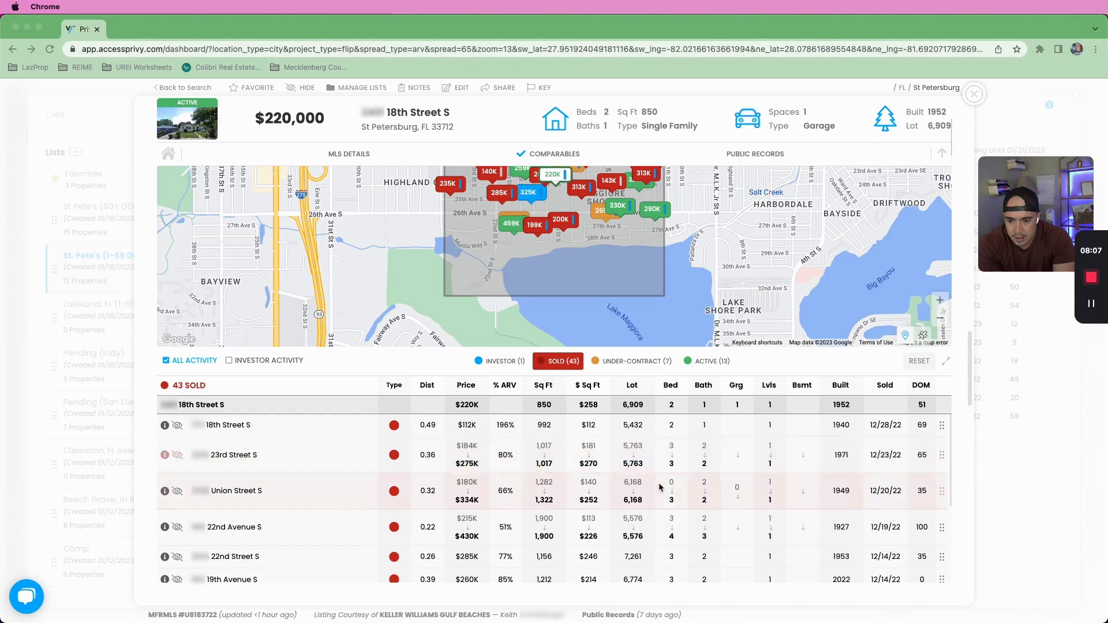
scroll(693, 491, "down", 5)
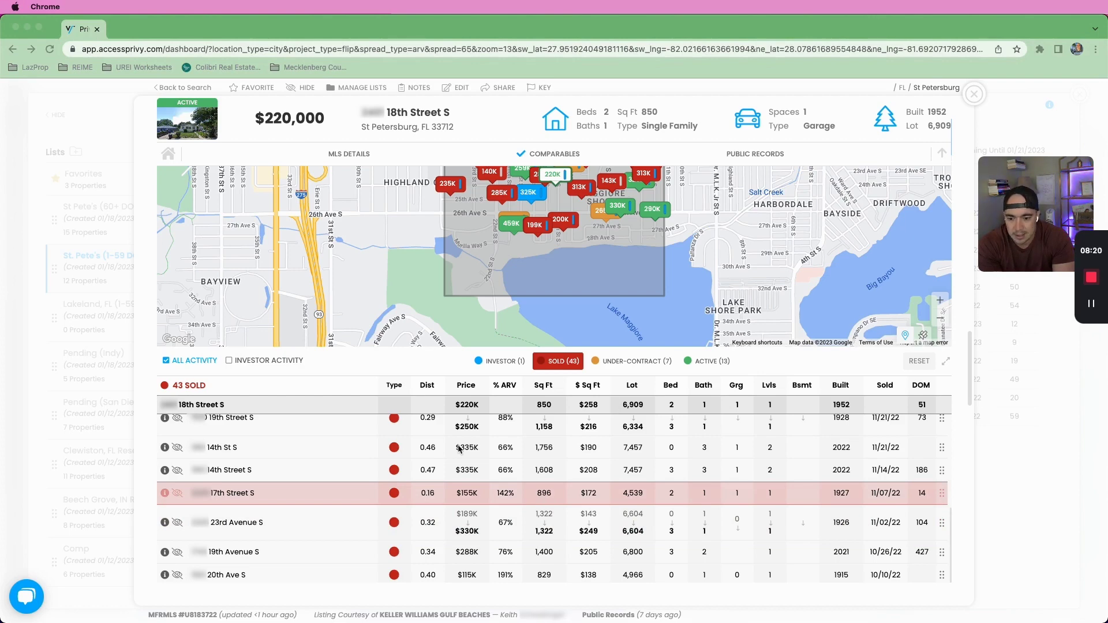
key("Escape")
left_click(714, 368)
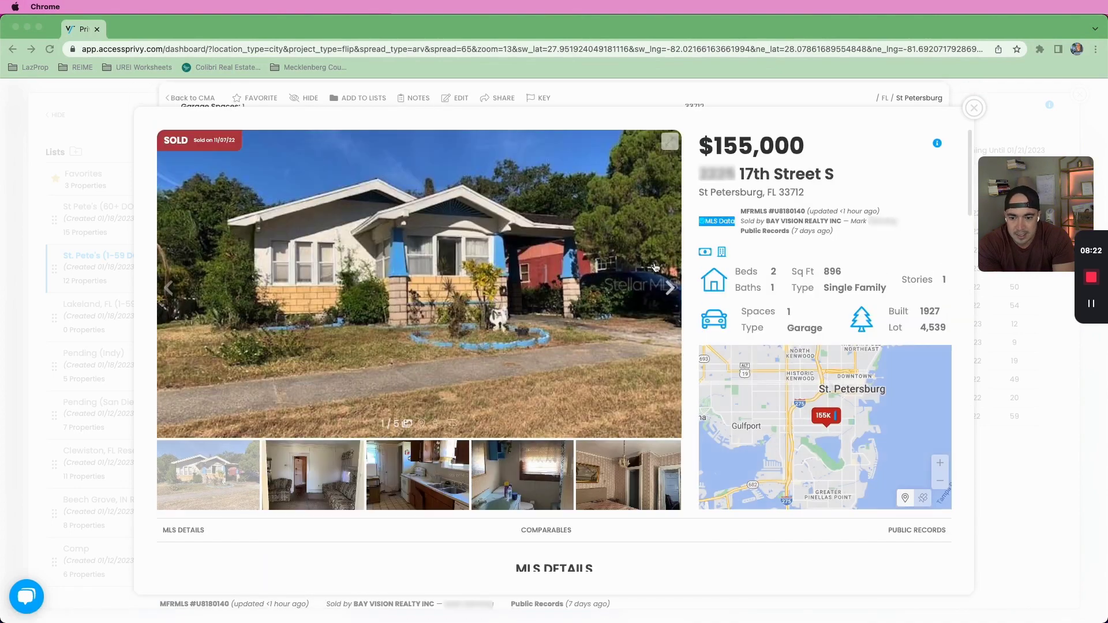
- Cycle through the 17th Street S comp's exterior, living room, kitchen, bedroom and bathroom photos
left_click(670, 288)
left_click(670, 288)
left_click(670, 288)
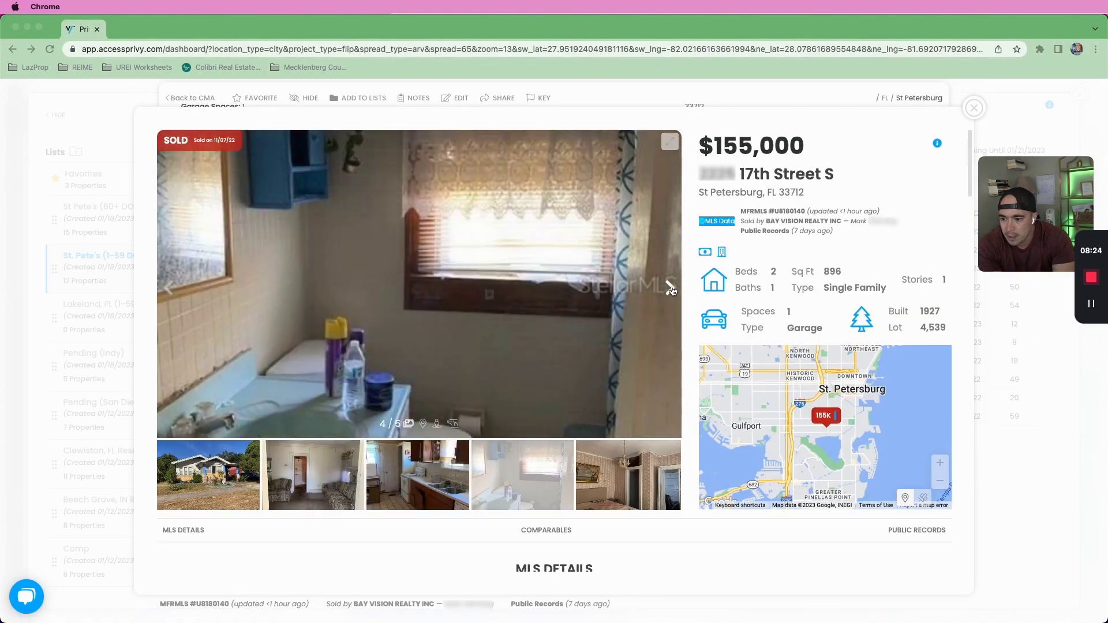
left_click(669, 288)
left_click(670, 288)
left_click(670, 288)
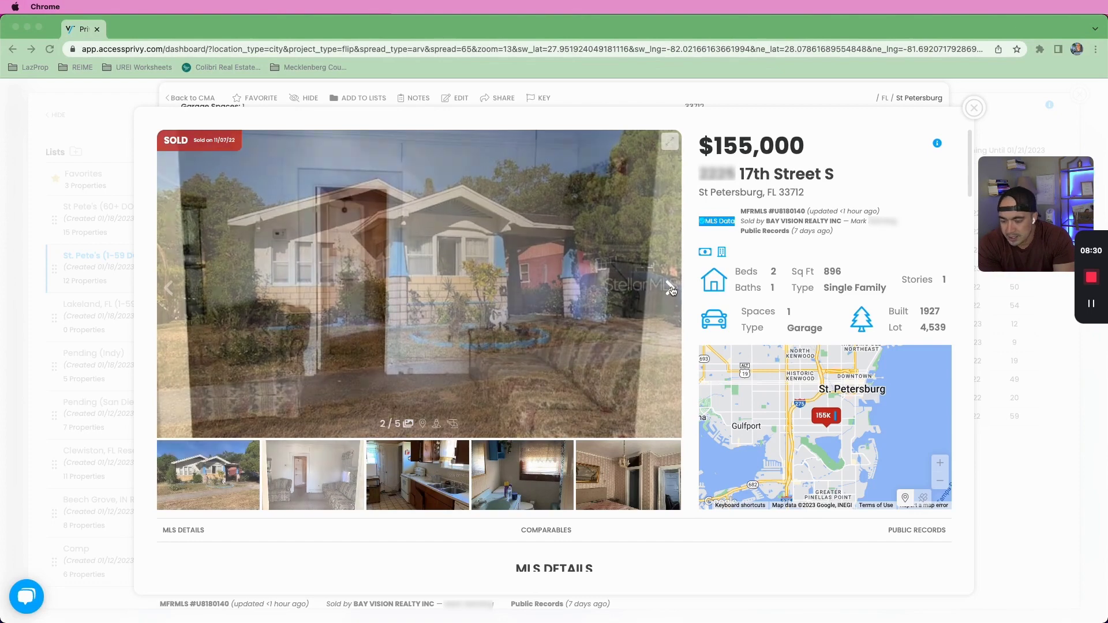
left_click(670, 288)
left_click(670, 288)
left_click(670, 288)
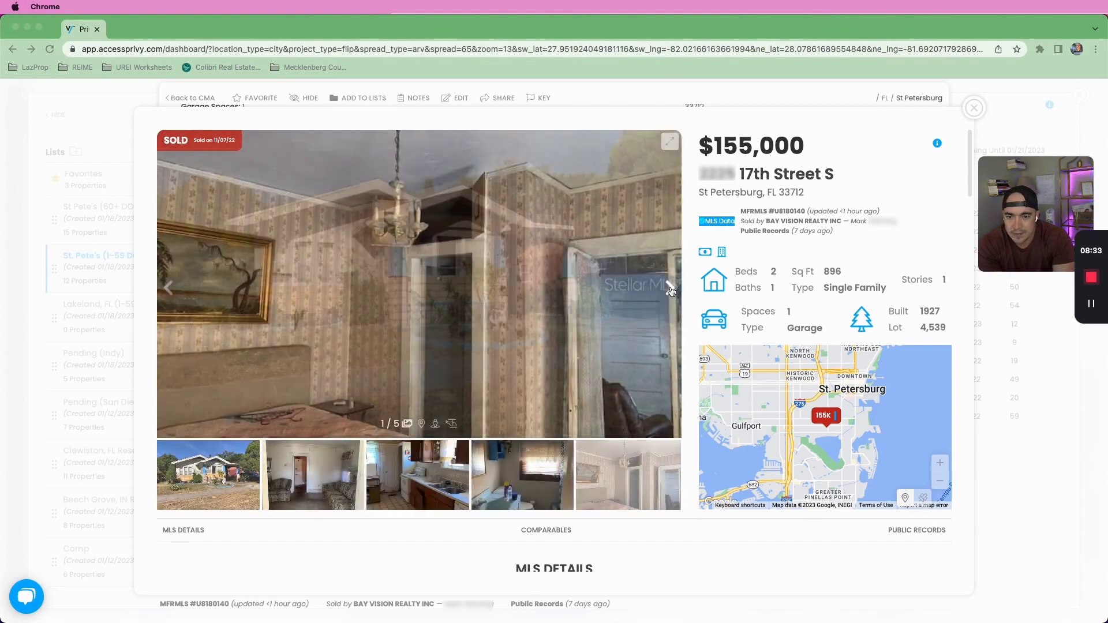
left_click(670, 288)
left_click(670, 288)
left_click(670, 288)
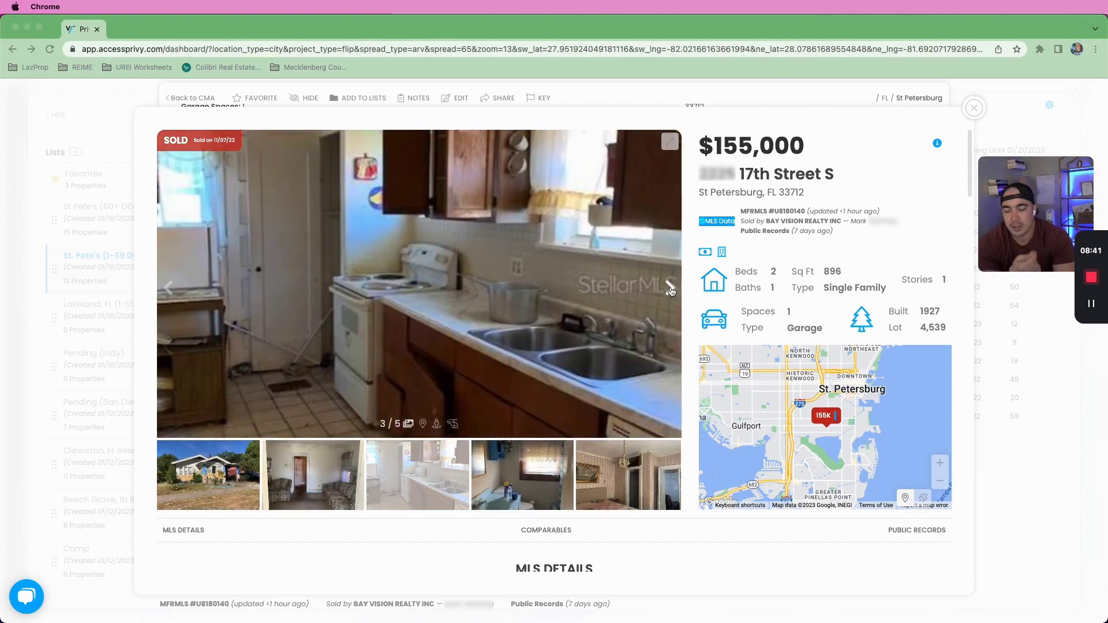
left_click(670, 288)
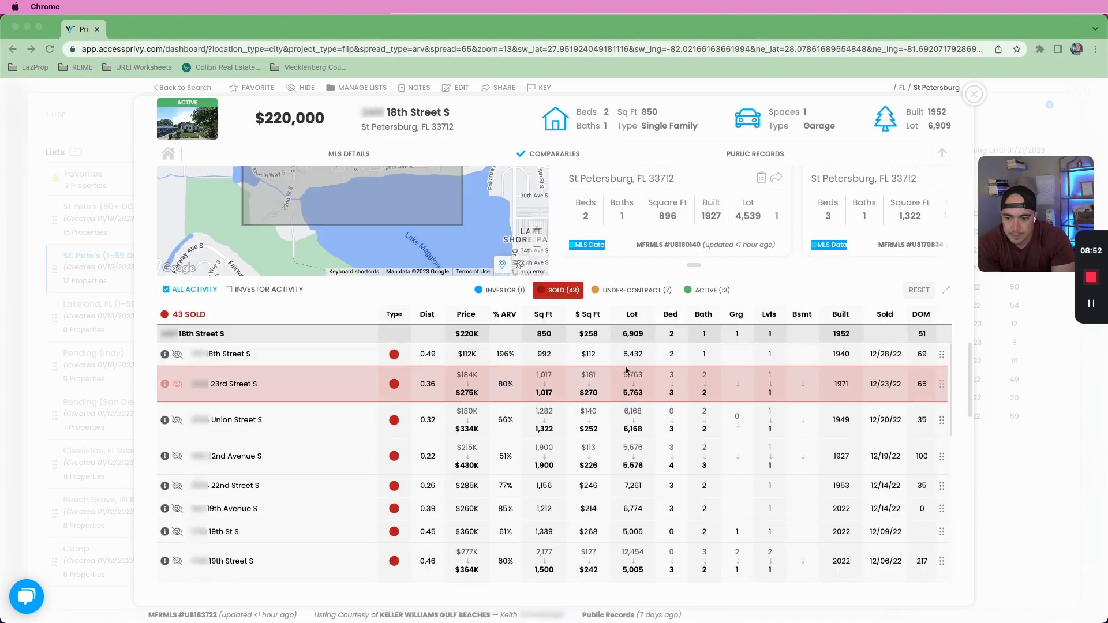
scroll(626, 370, "down", 10)
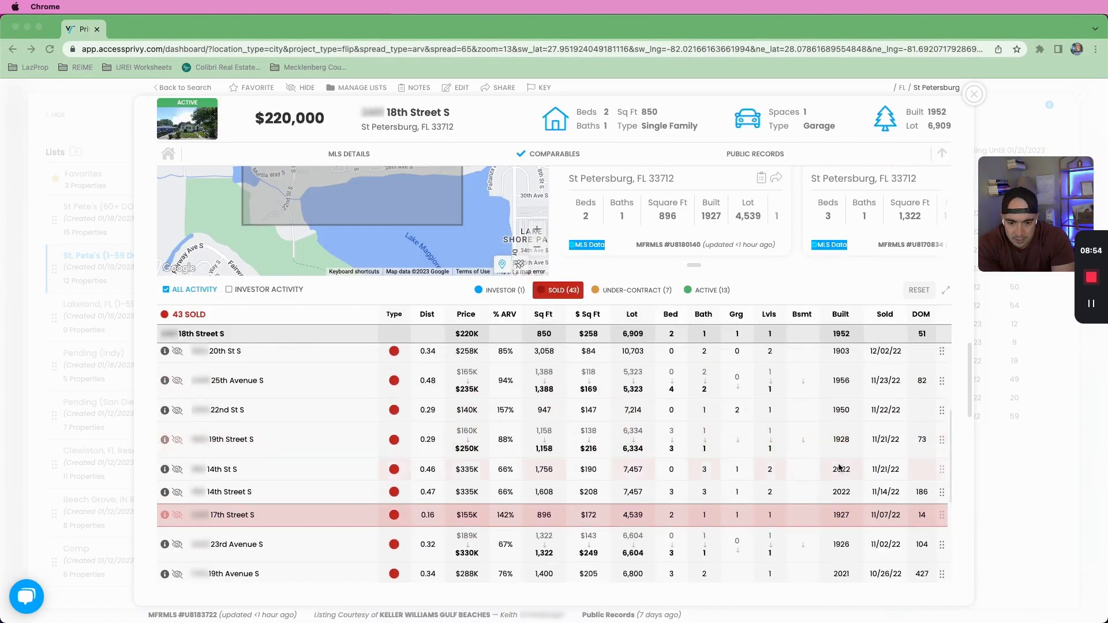
scroll(839, 468, "down", 3)
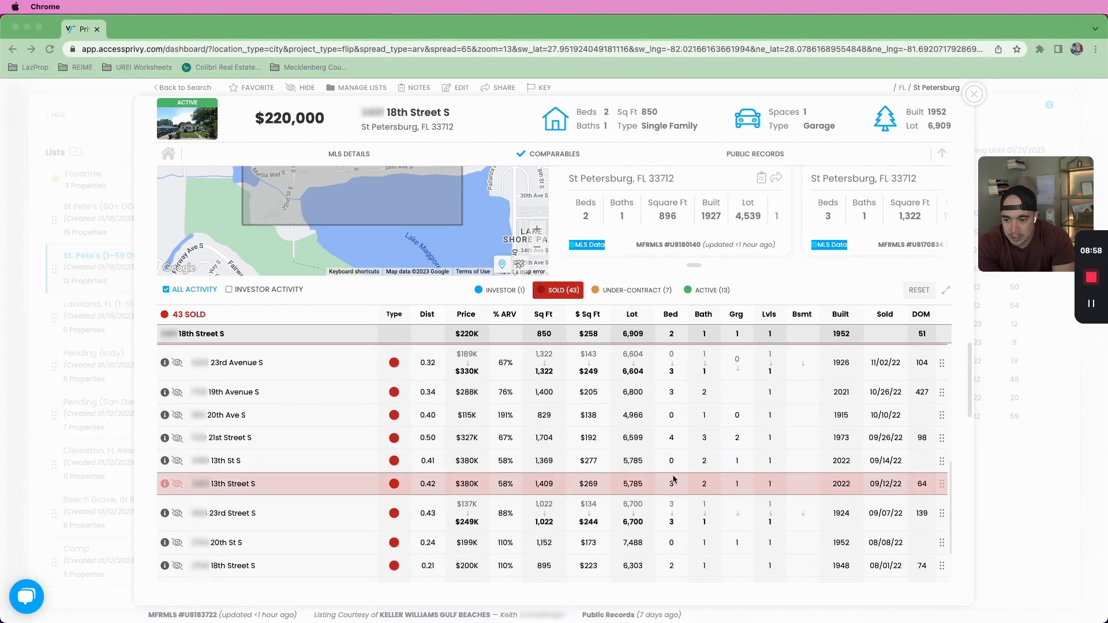
scroll(646, 404, "down", 4)
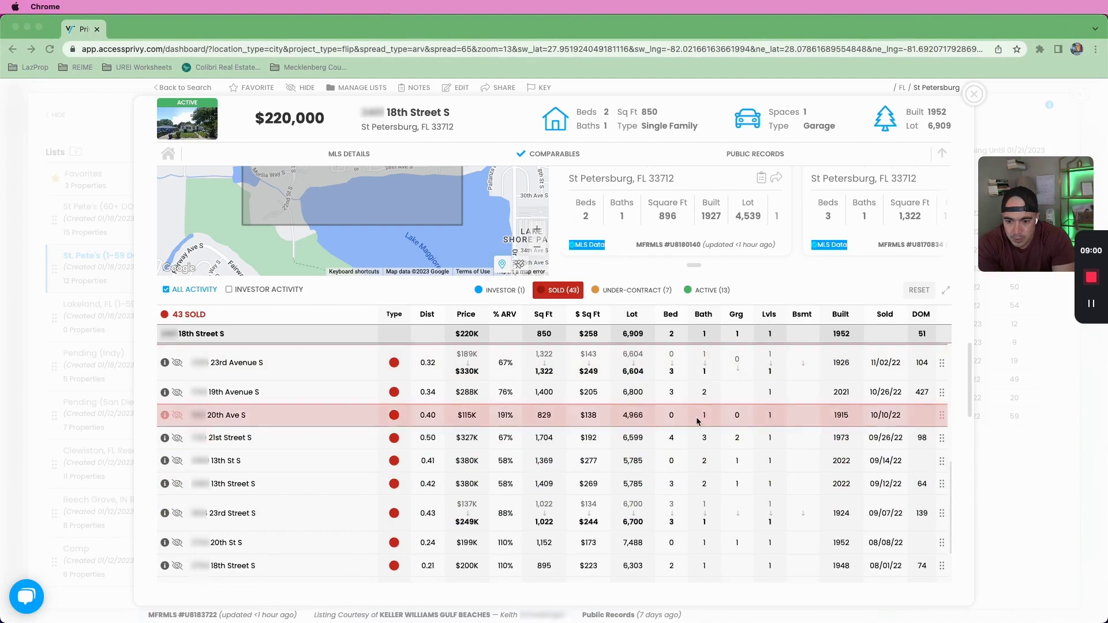
scroll(696, 421, "up", 2)
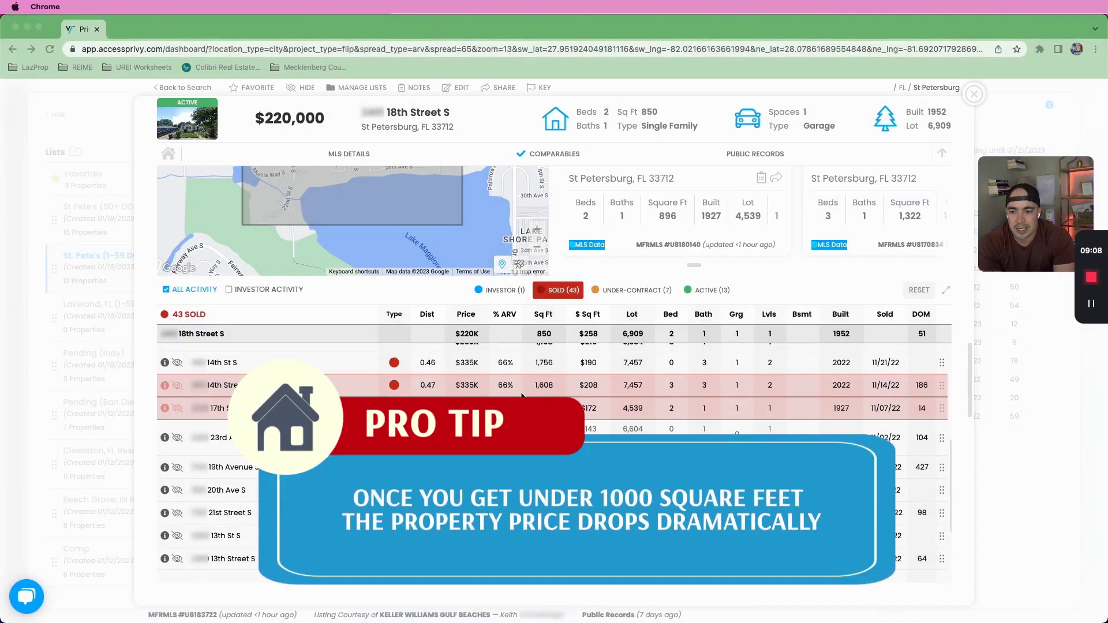
scroll(545, 345, "up", 3)
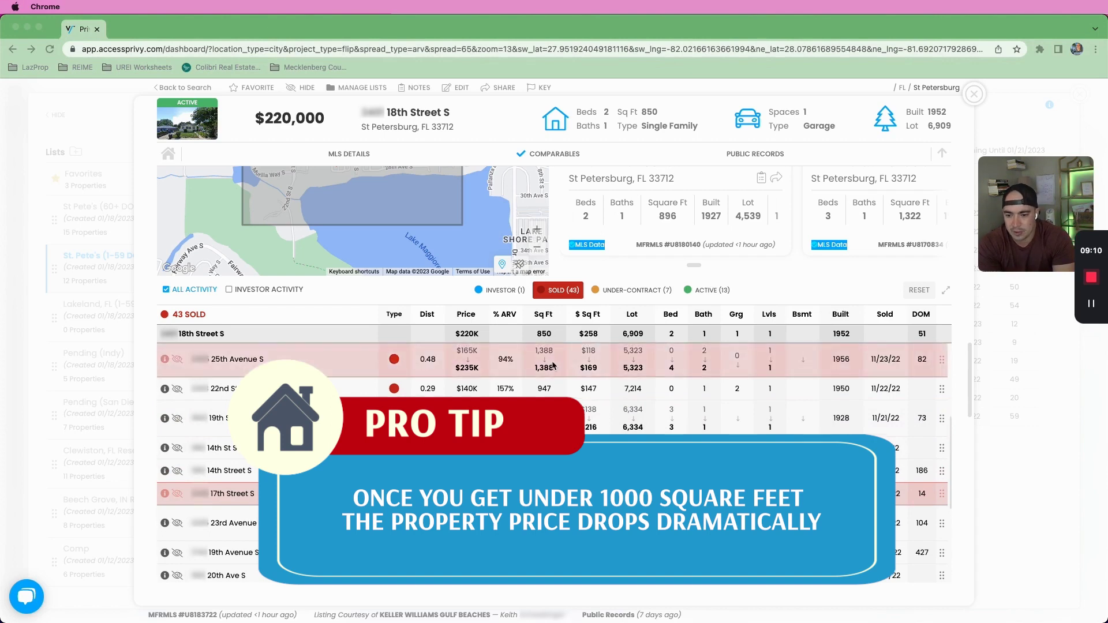
scroll(552, 364, "up", 5)
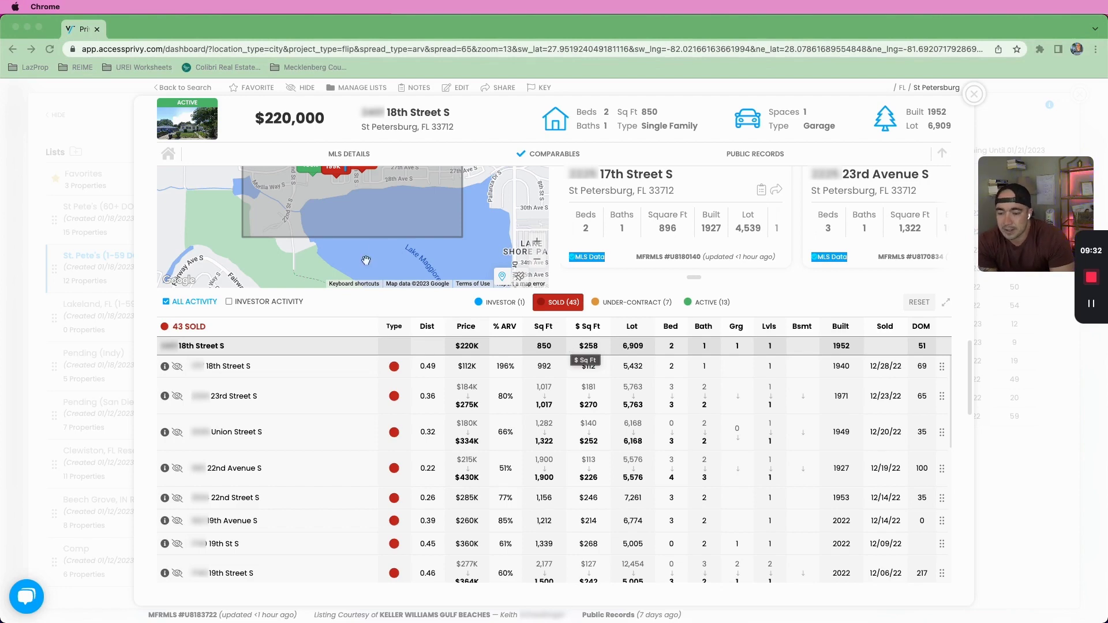
left_click(589, 367)
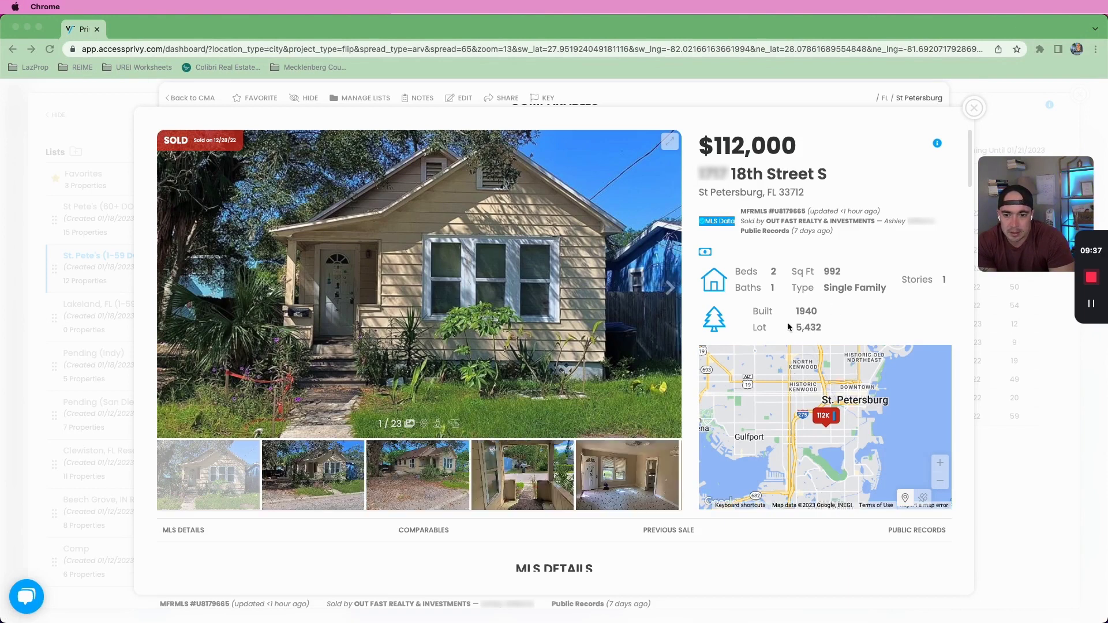
left_click(671, 288)
left_click(671, 289)
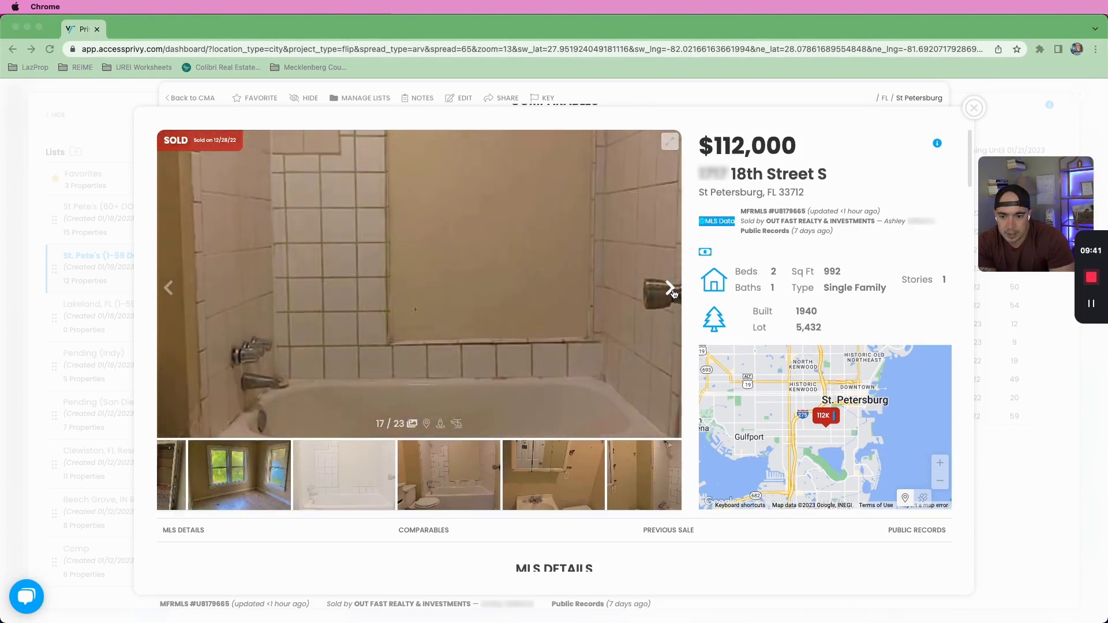
left_click(671, 289)
left_click(670, 289)
left_click(670, 289)
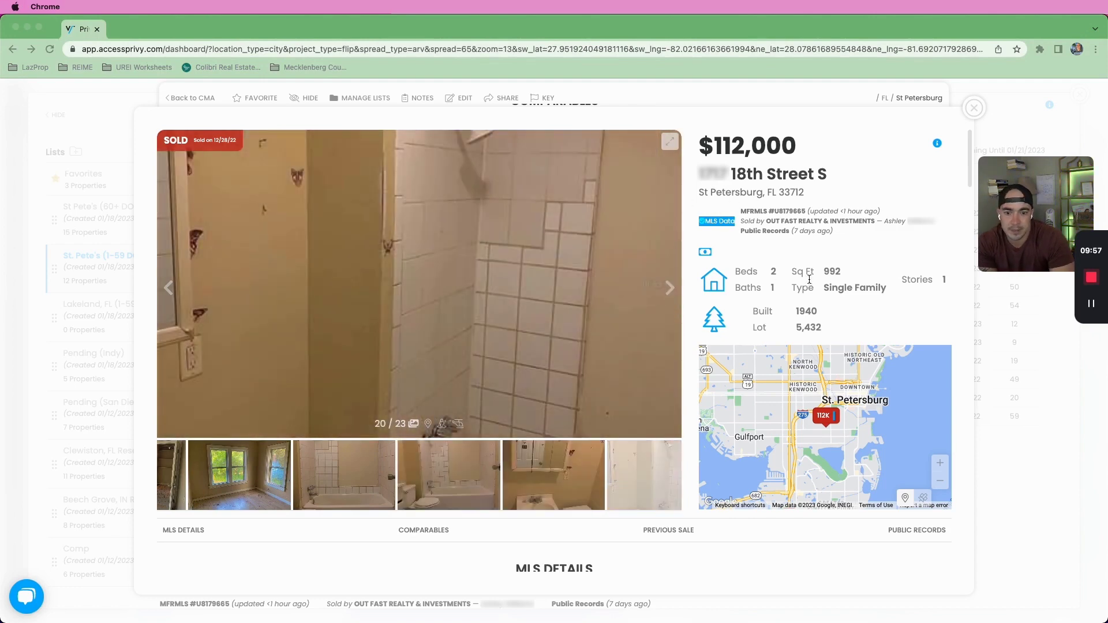
left_click_drag(814, 287, 812, 273)
left_click(842, 276)
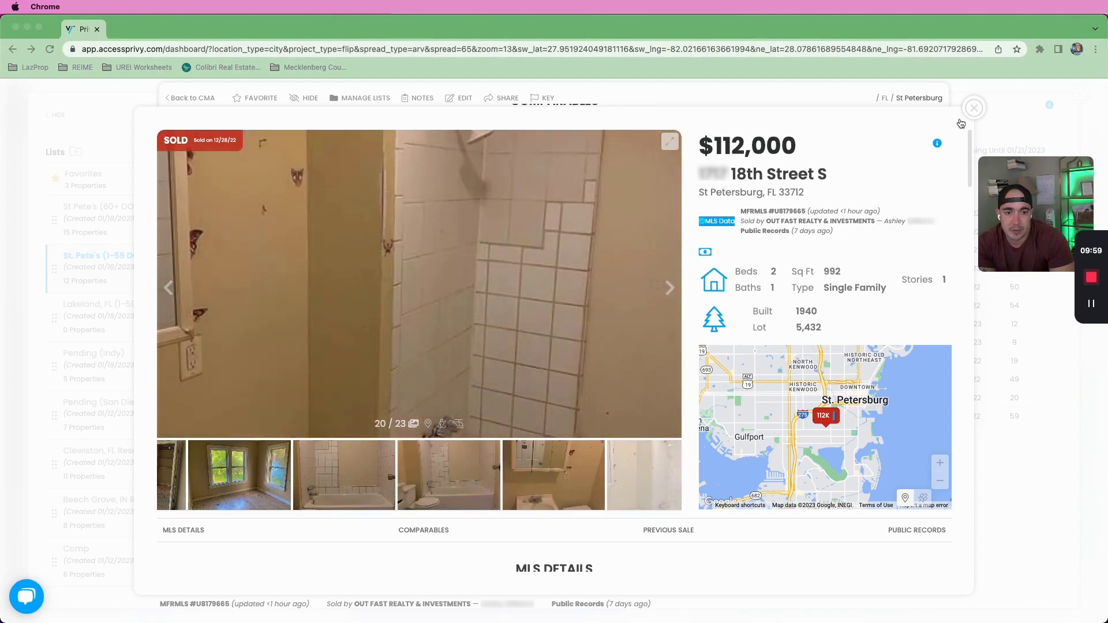
left_click(973, 108)
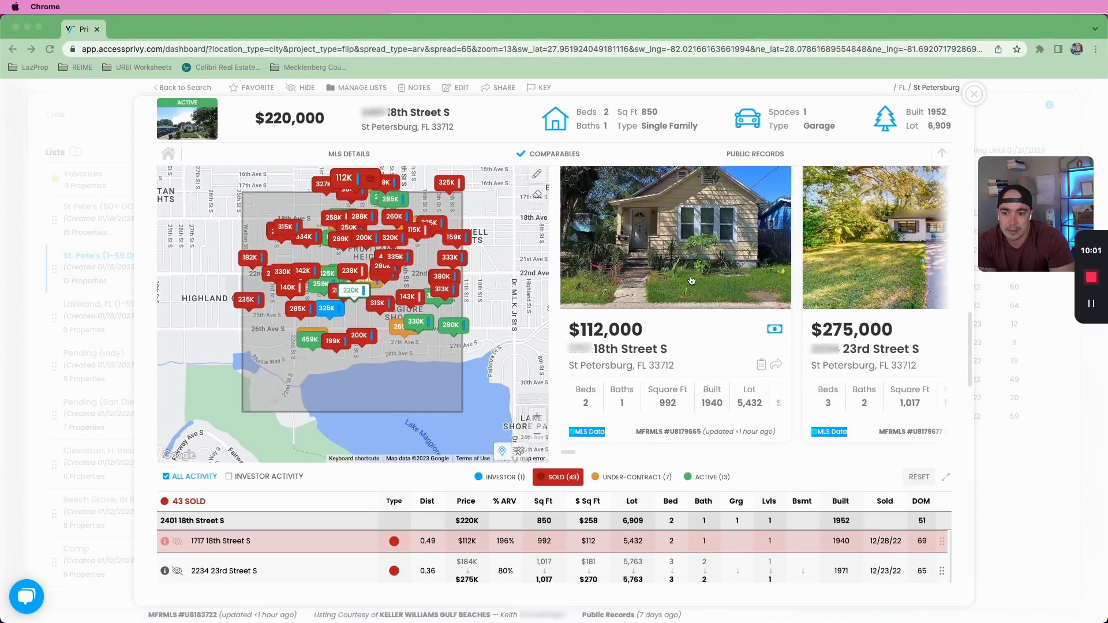
- Open the $220,000 18th Street S listing and sort its sold comps by square footage, smallest first
left_click(666, 295)
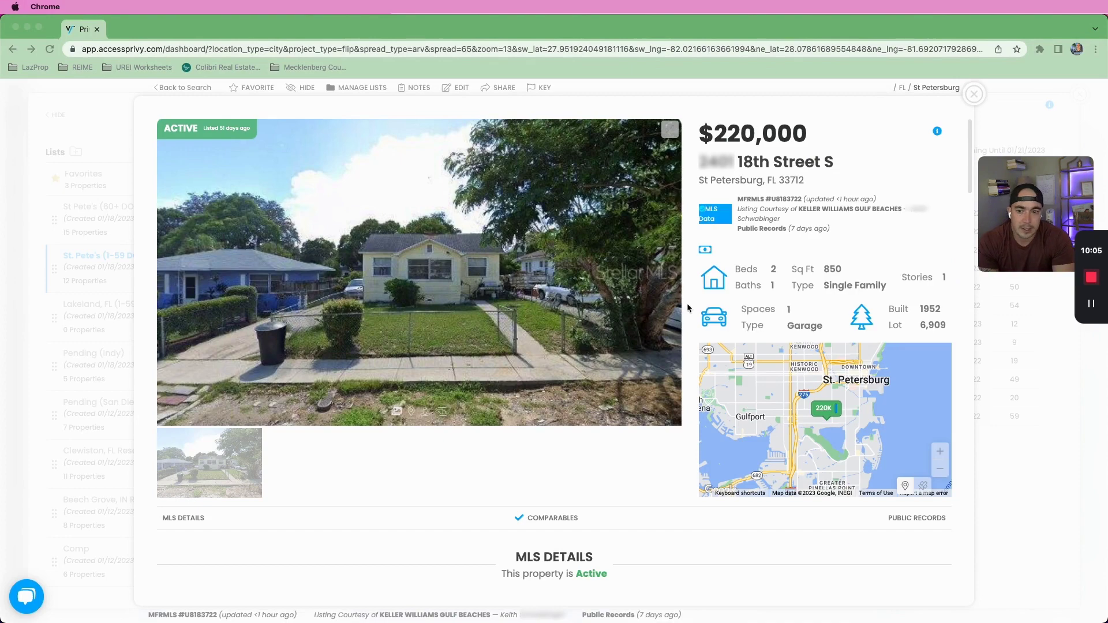
scroll(686, 306, "down", 15)
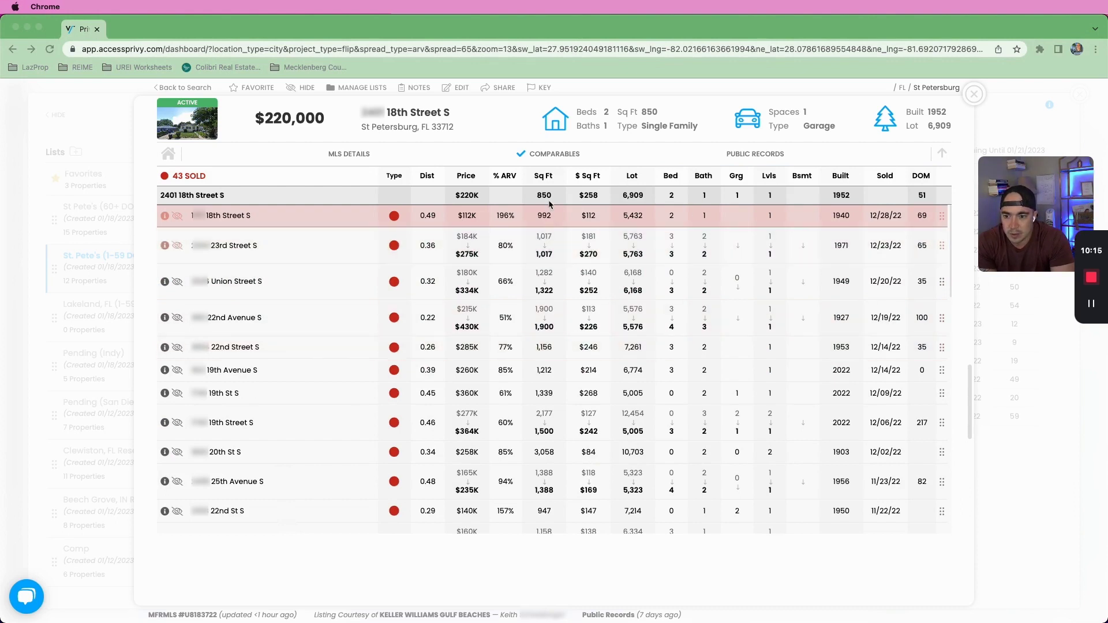
left_click(543, 177)
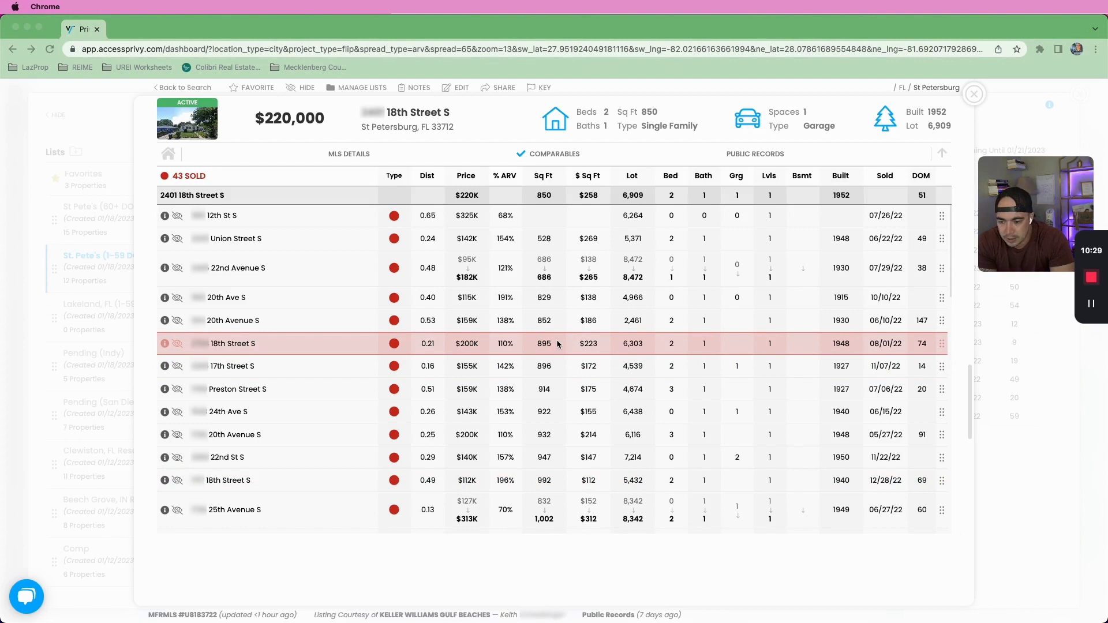
scroll(558, 344, "down", 3)
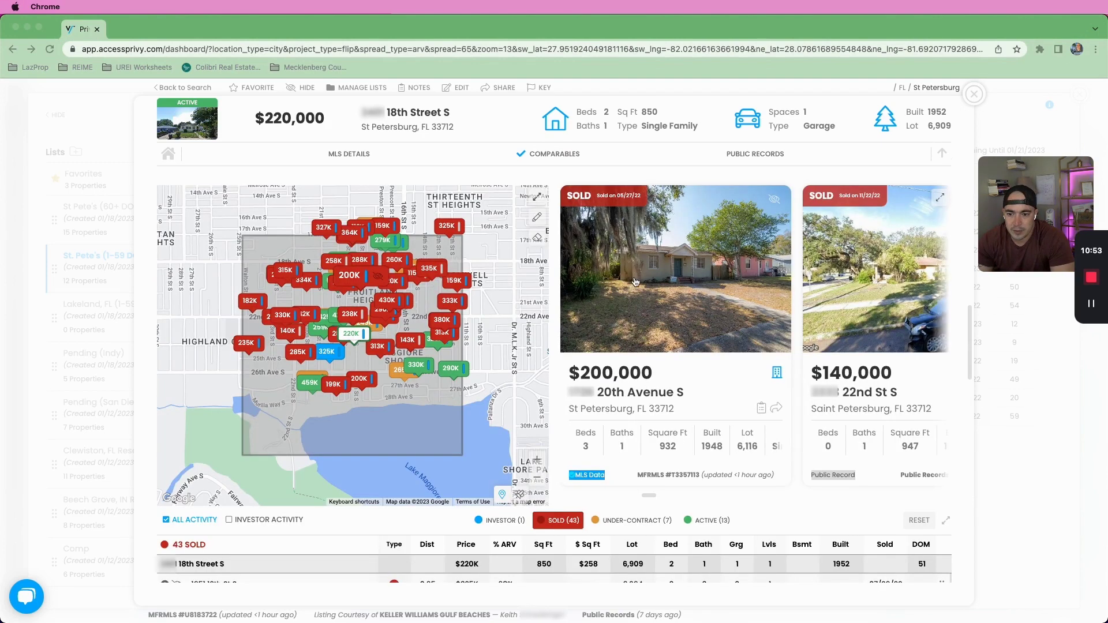
left_click(635, 282)
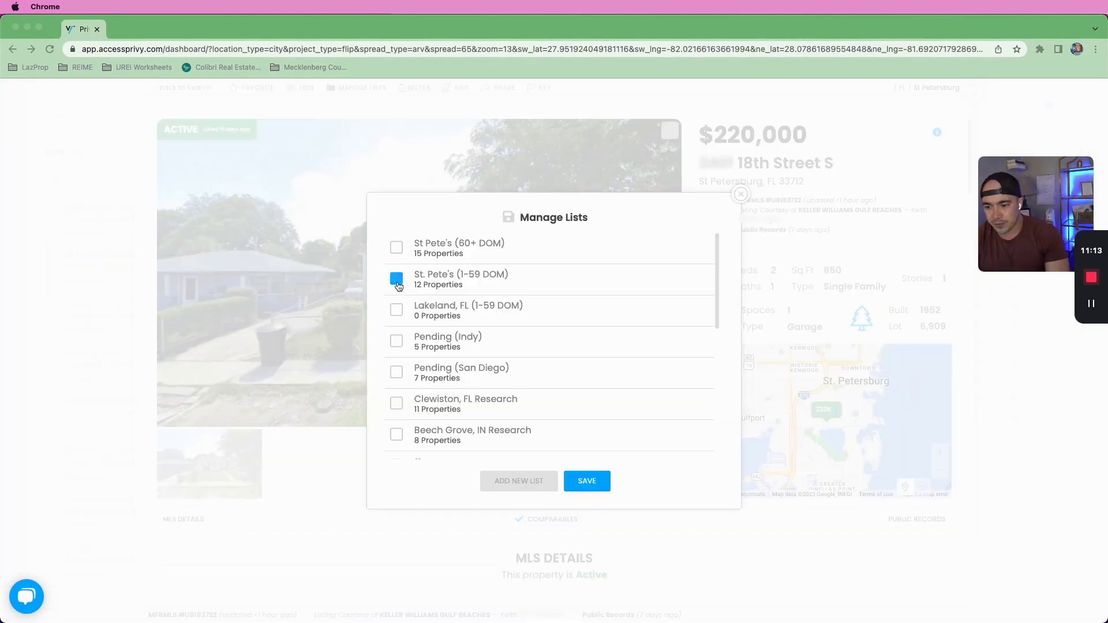
scroll(433, 365, "down", 3)
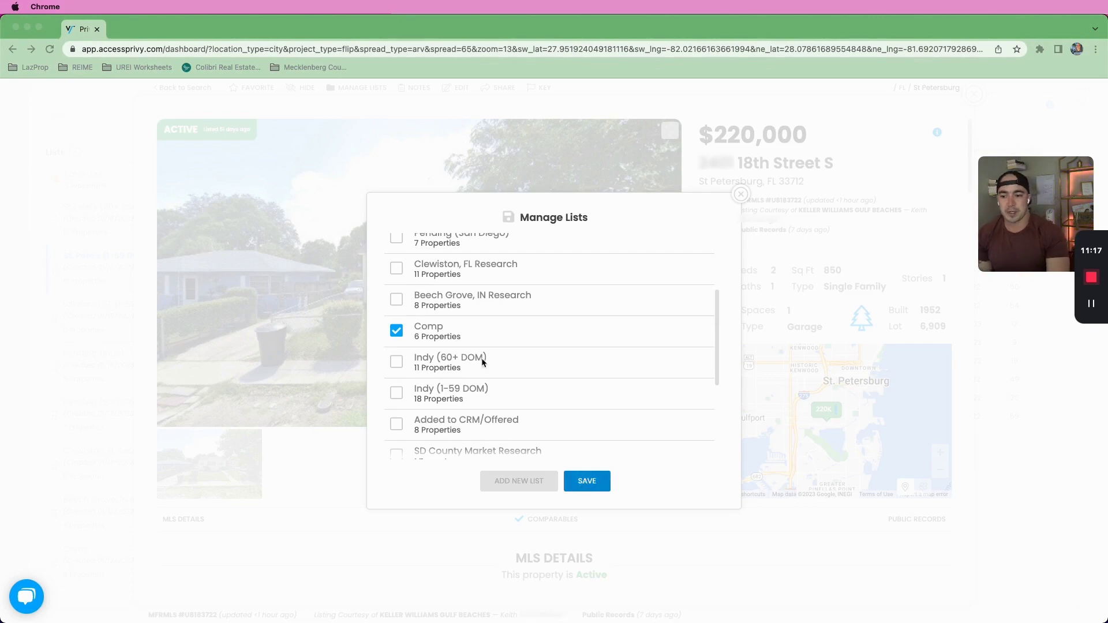
- Save the Comp list assignment and add the note 'Offer at 115k' with a 'Comps' line
mouse_move(360, 312)
left_mouse_down()
mouse_move(525, 305)
mouse_move(472, 327)
left_mouse_up()
left_click(587, 481)
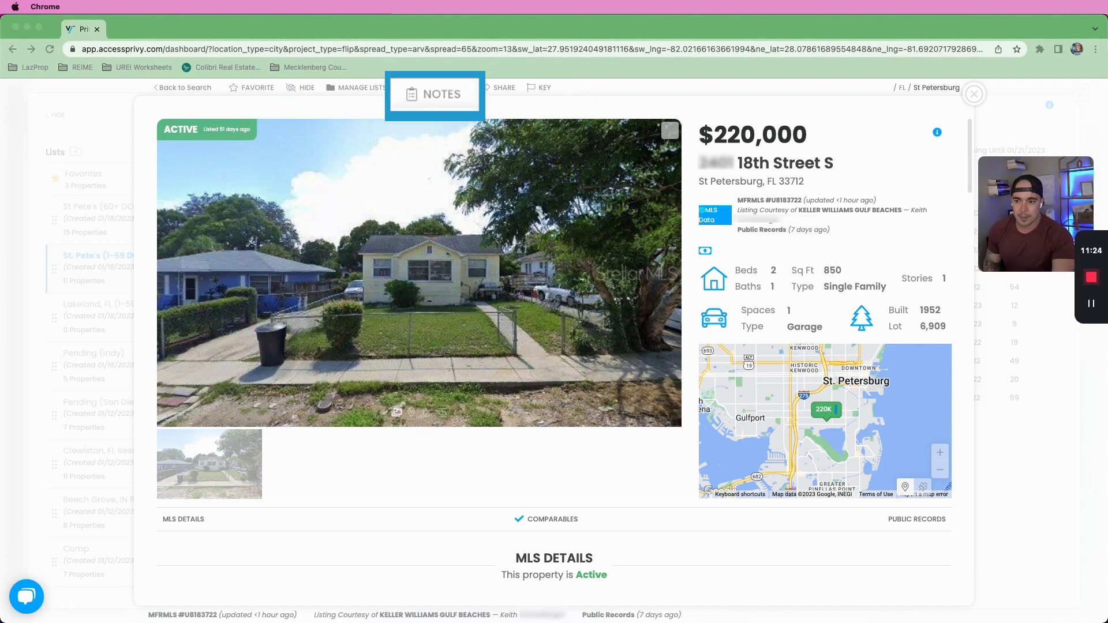
left_click(407, 90)
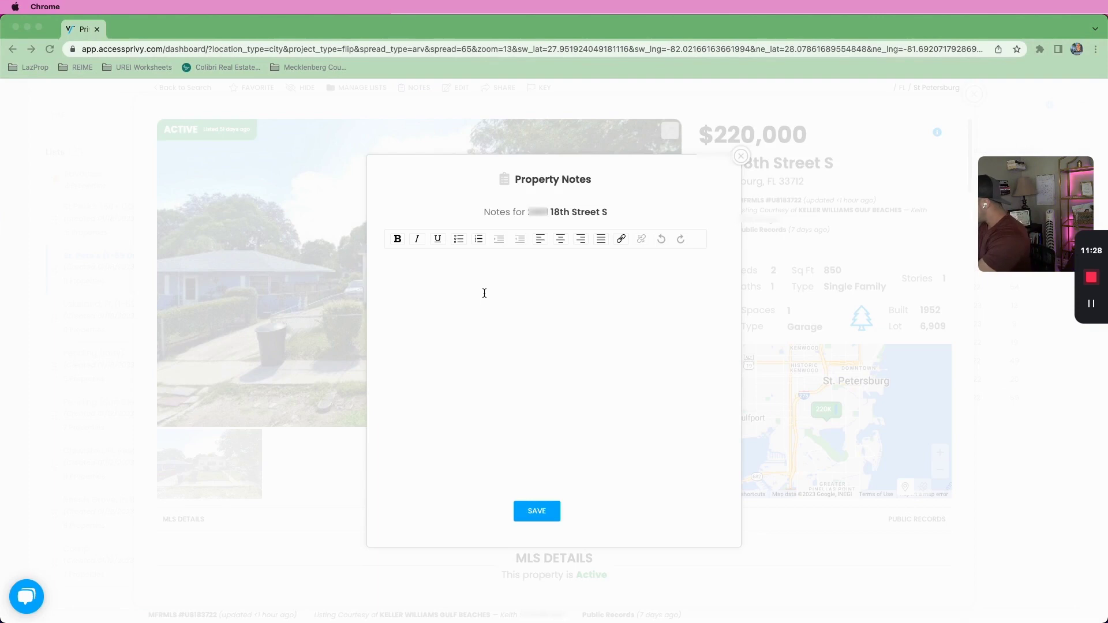
type("Offer at 1")
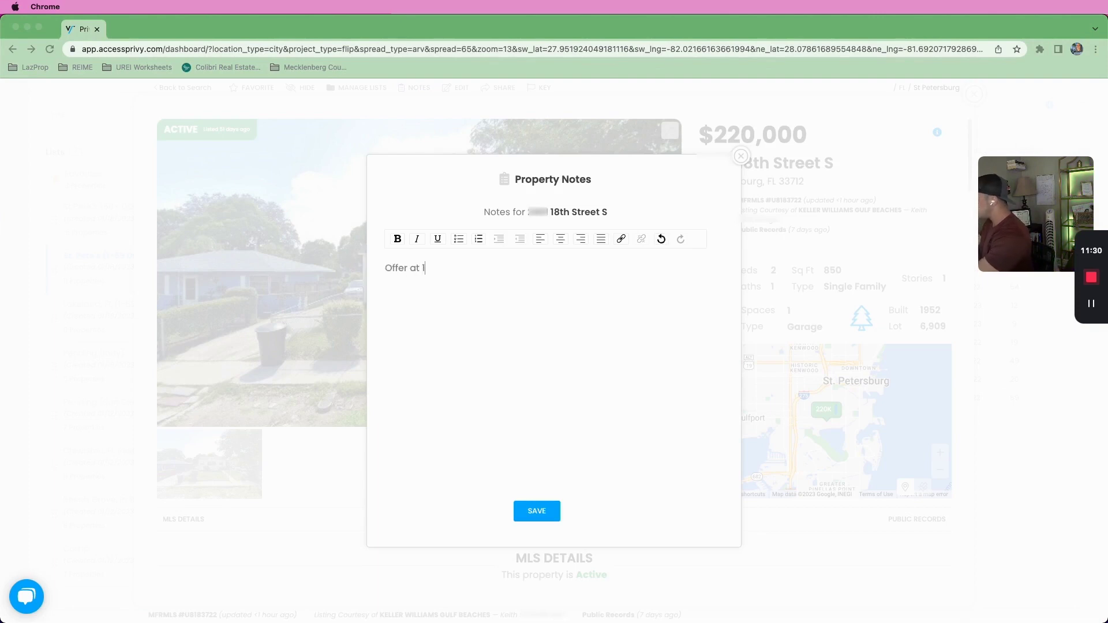
type("15k")
key("Return")
type("Comps:")
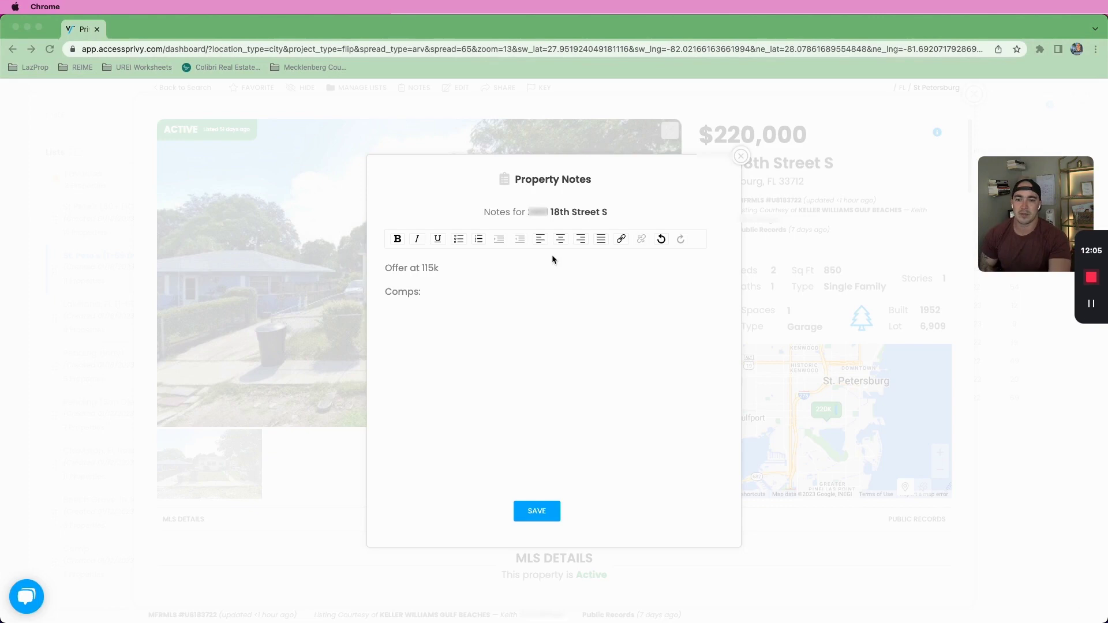
left_click(537, 510)
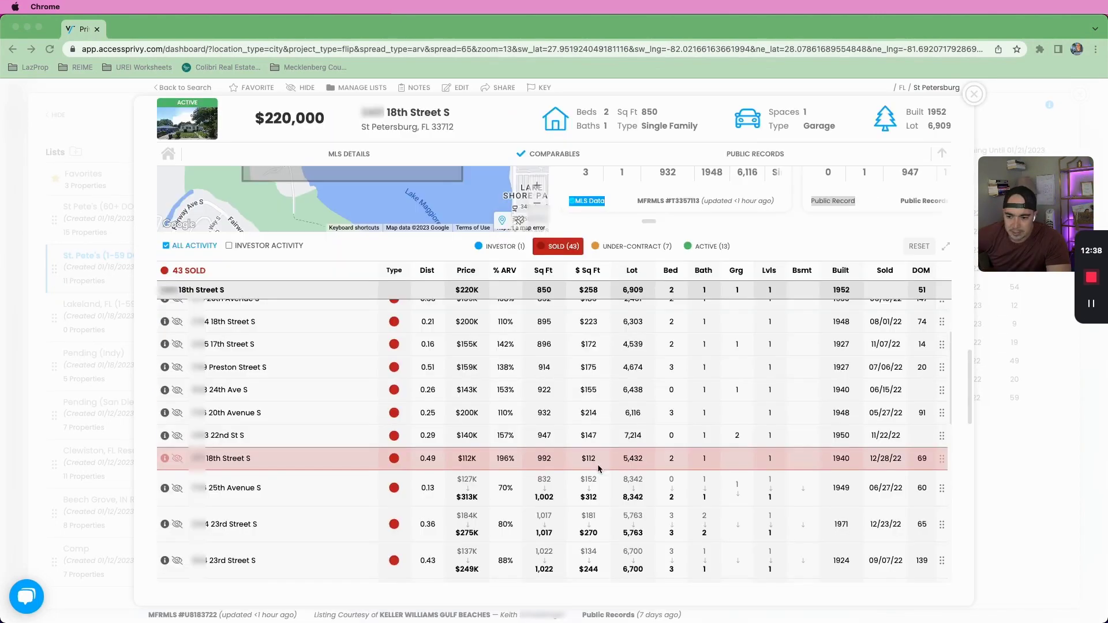
- Check the 1,058 sq ft comp, sort sold comps newest first, and open the $275,000 23rd Street S card
scroll(598, 464, "down", 1)
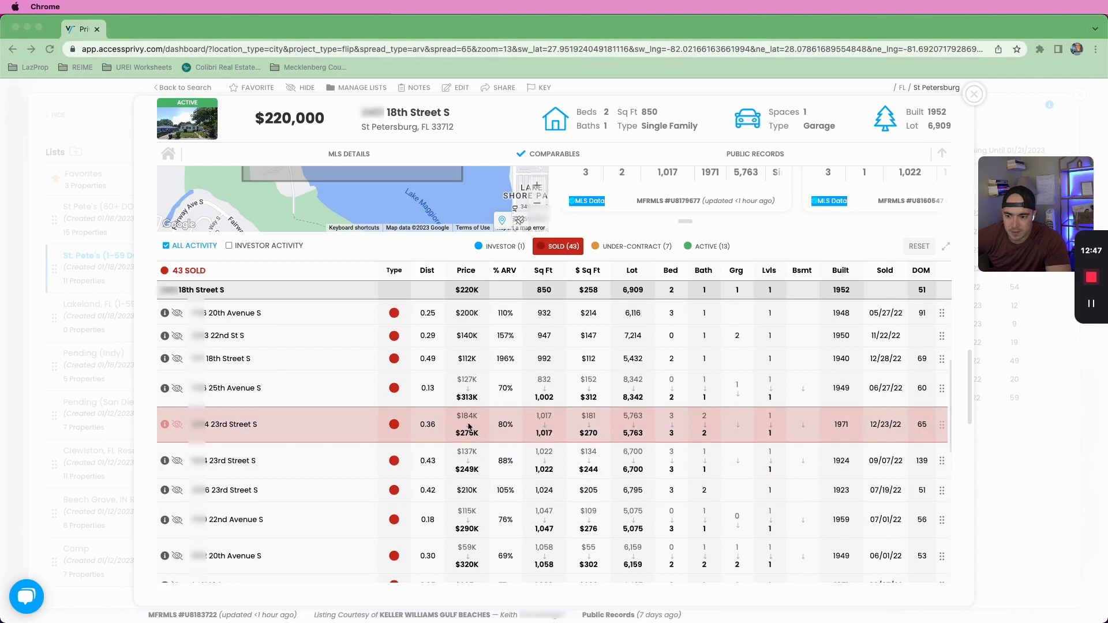
scroll(750, 427, "down", 4)
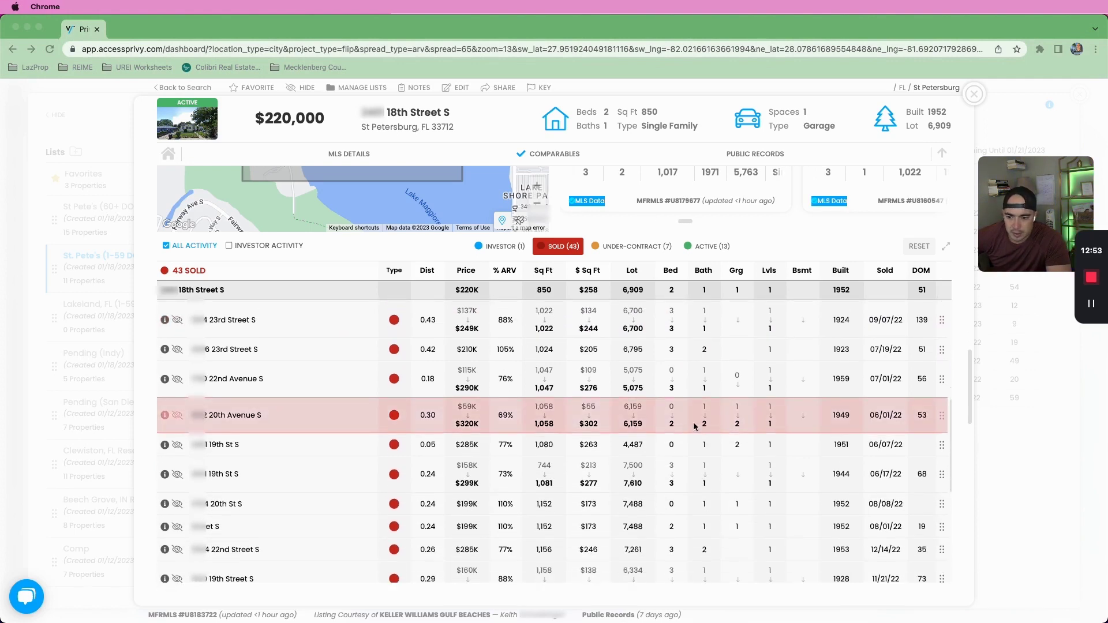
left_click(546, 427)
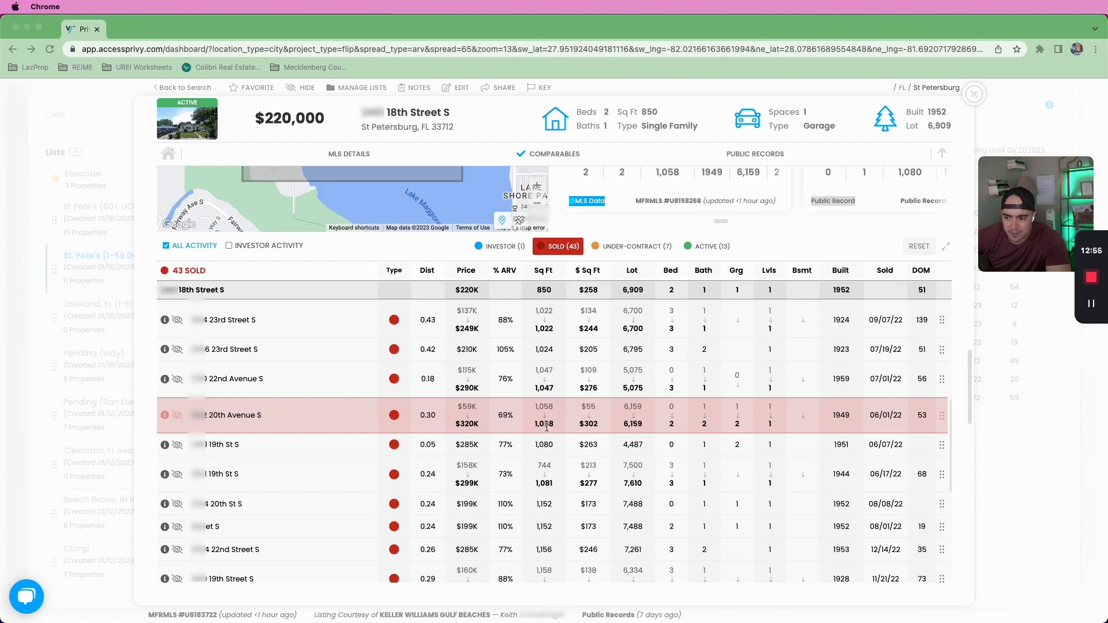
left_click(886, 270)
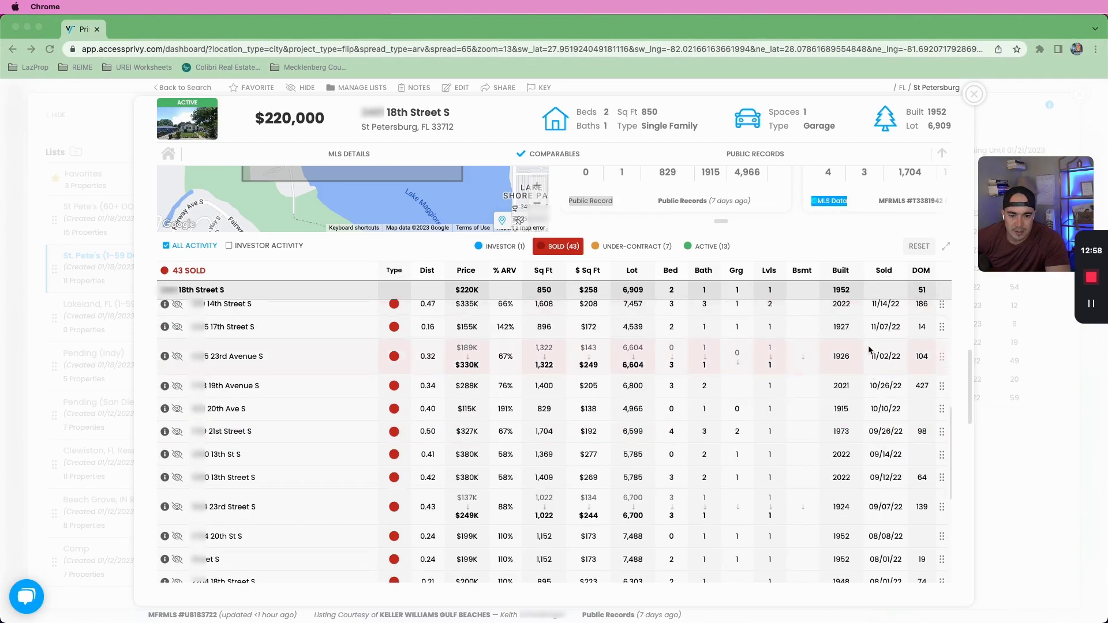
scroll(635, 369, "up", 6)
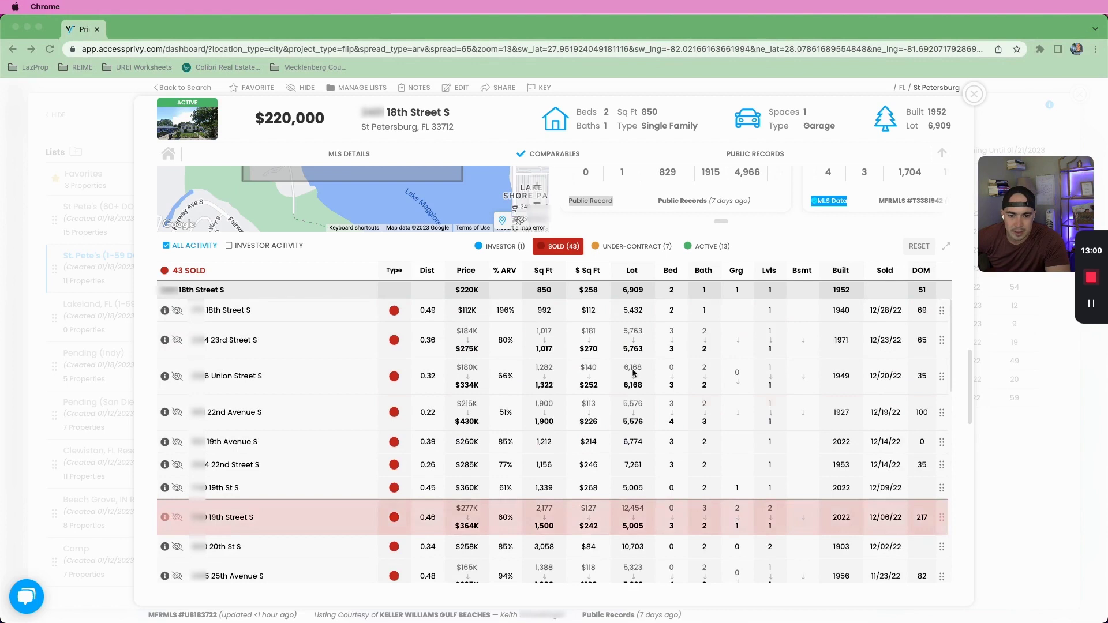
scroll(634, 372, "down", 1)
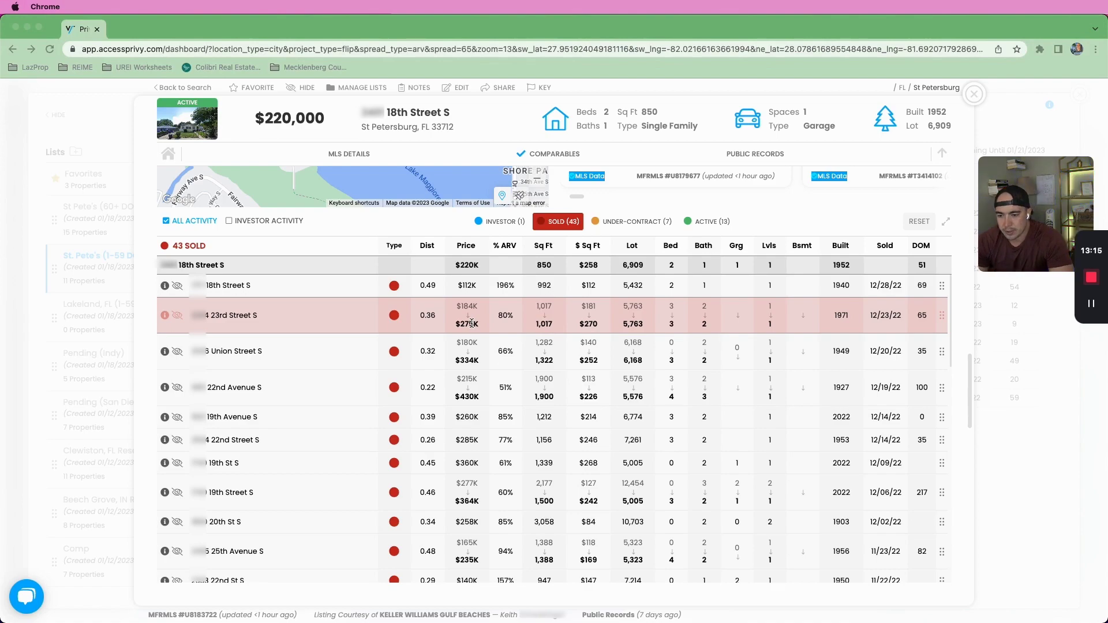
left_click(540, 320)
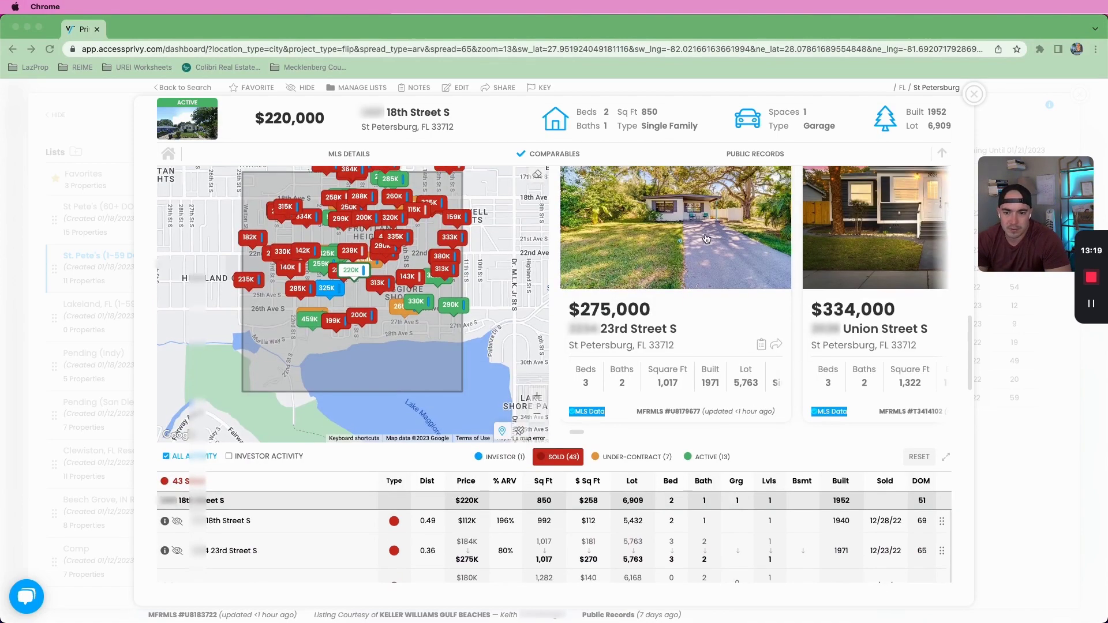
- Page through the 23rd Street S listing photos, including the kitchen and bedrooms
left_click(670, 289)
left_click(670, 289)
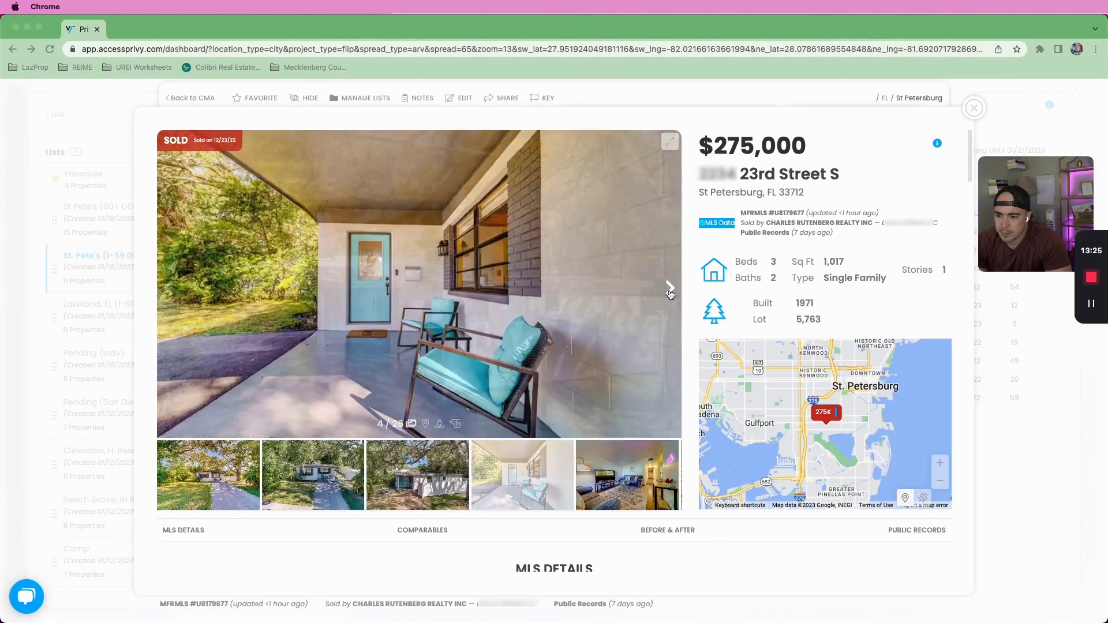
left_click(670, 288)
left_click(670, 288)
left_click(670, 289)
left_click(670, 288)
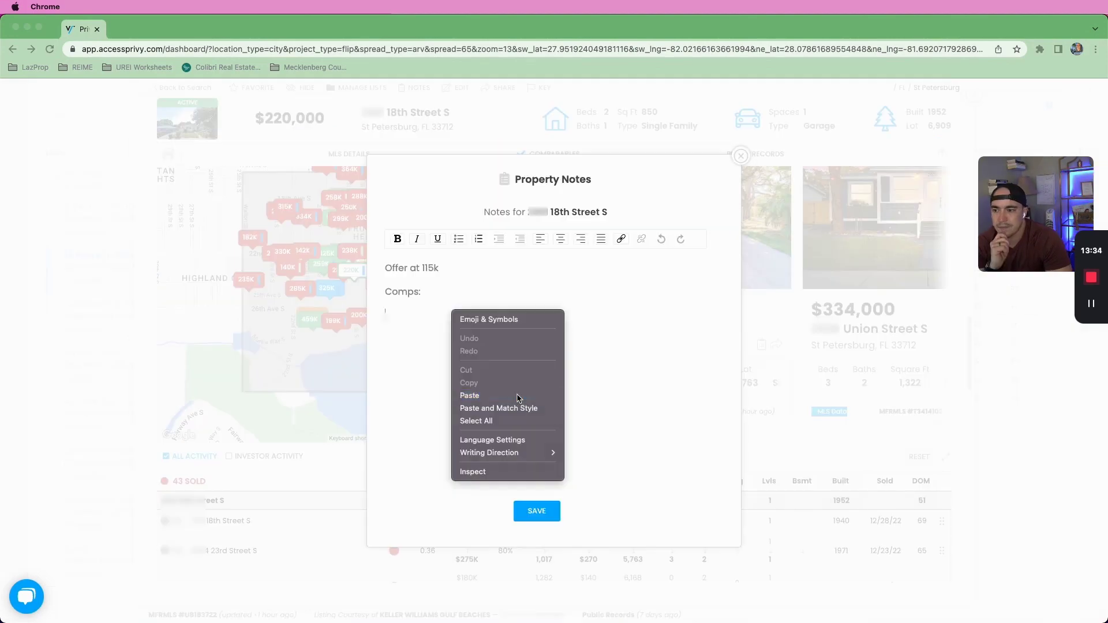
- Paste the 23rd Street S address under Comps in the 18th Street S notes and save
left_click(470, 391)
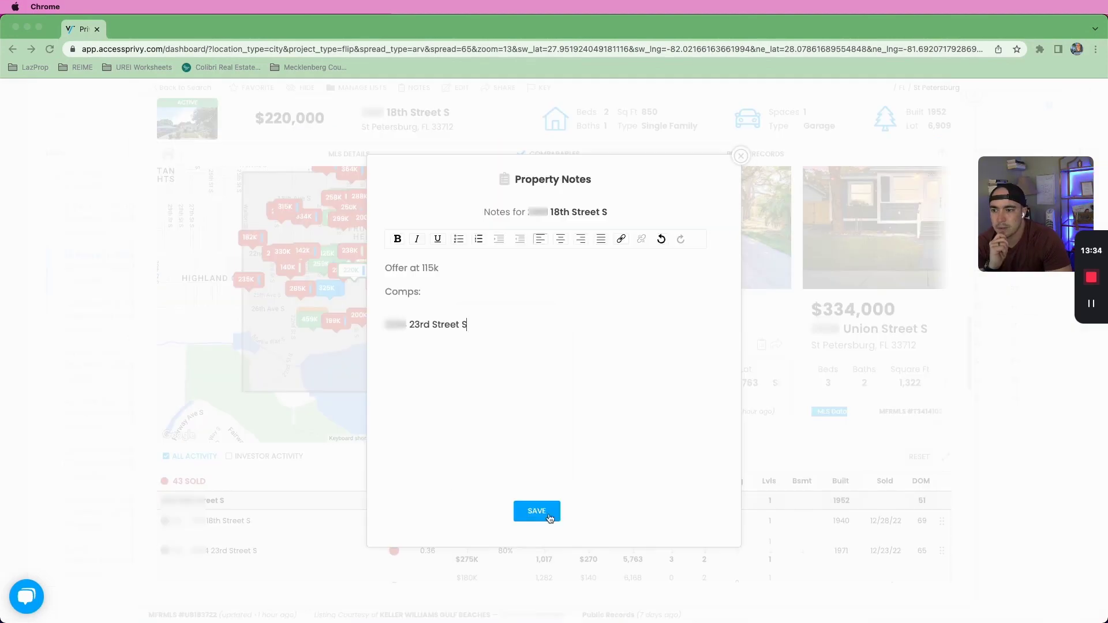
left_click(537, 511)
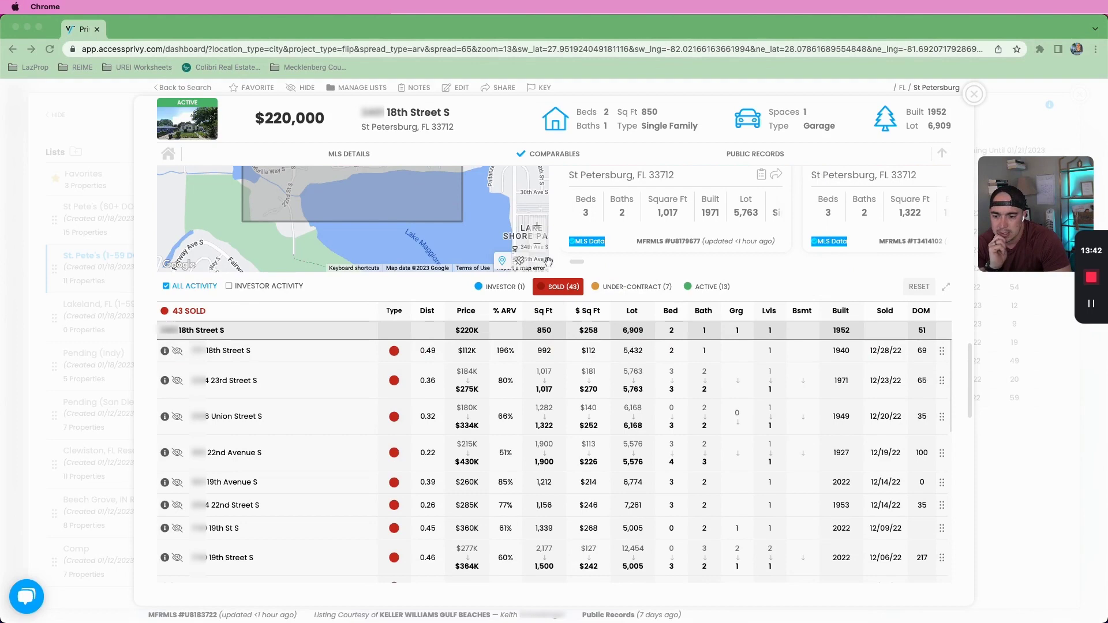
scroll(484, 293, "down", 2)
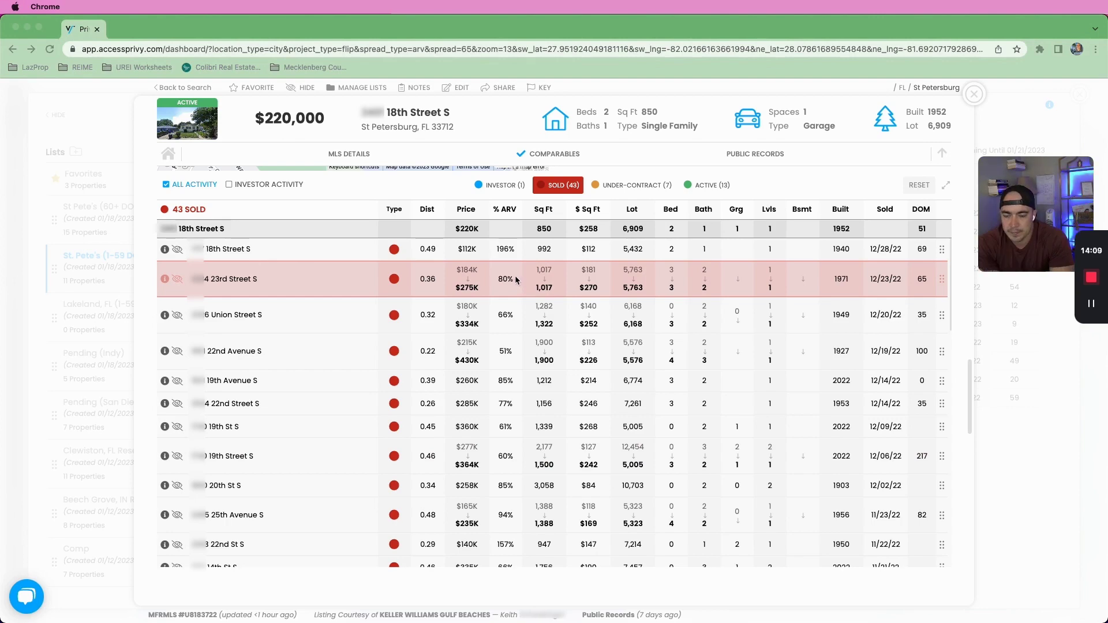
- Open the 19th Street S comp, browse its photos, and copy its address
left_click(517, 280)
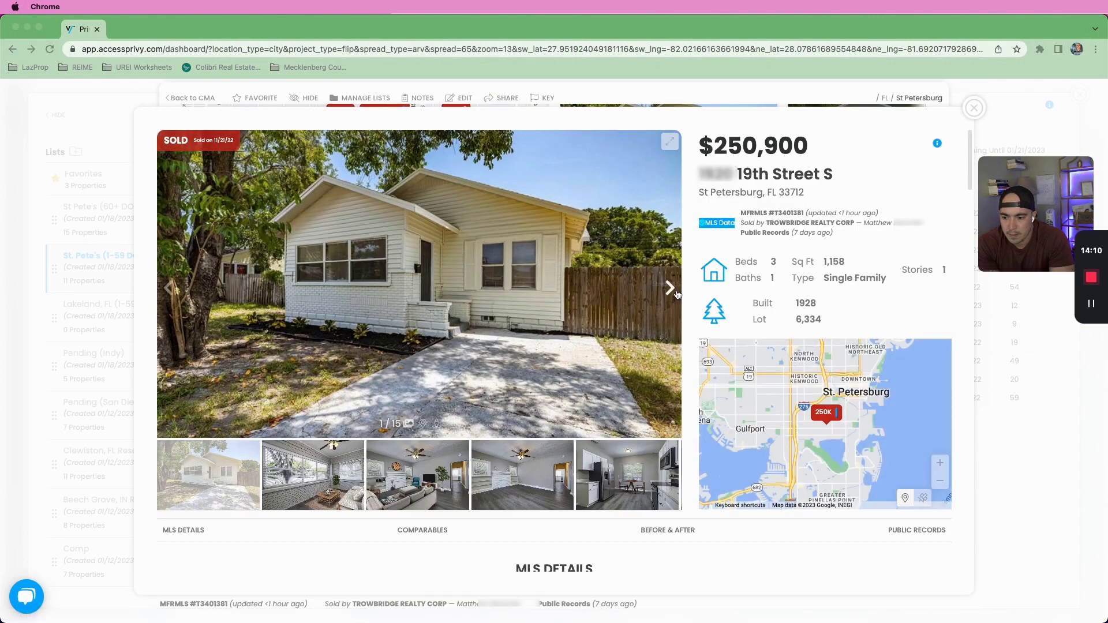
left_click(669, 288)
left_click(670, 288)
left_click(677, 293)
left_click(677, 294)
left_click(677, 293)
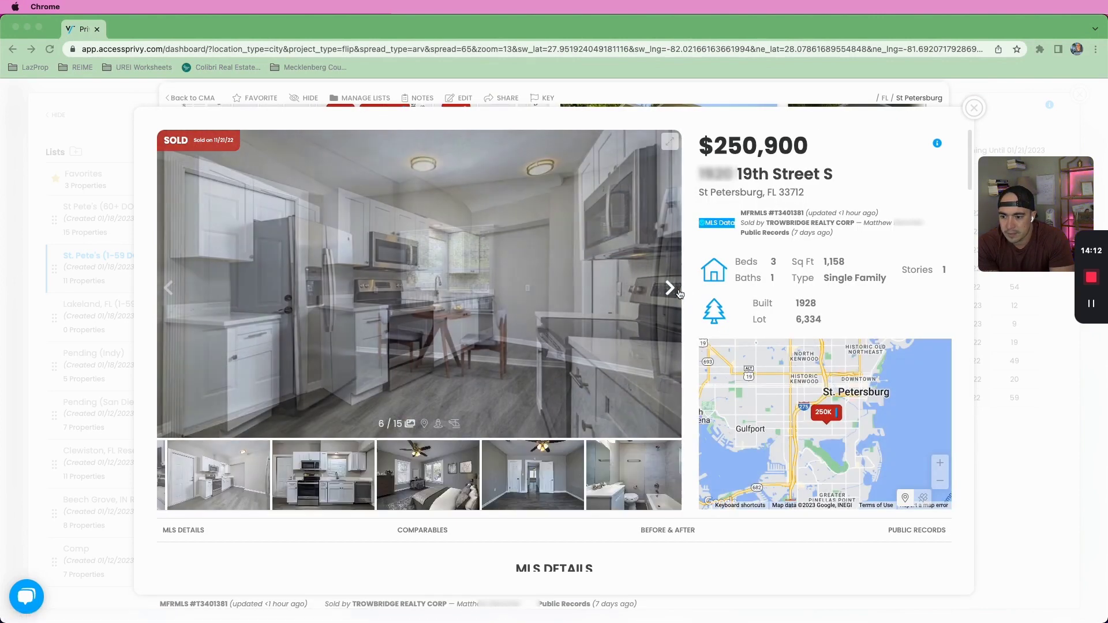
left_click(669, 288)
left_click(669, 288)
left_click(669, 288)
left_click(669, 288)
left_click_drag(832, 174, 698, 173)
right_click(698, 167)
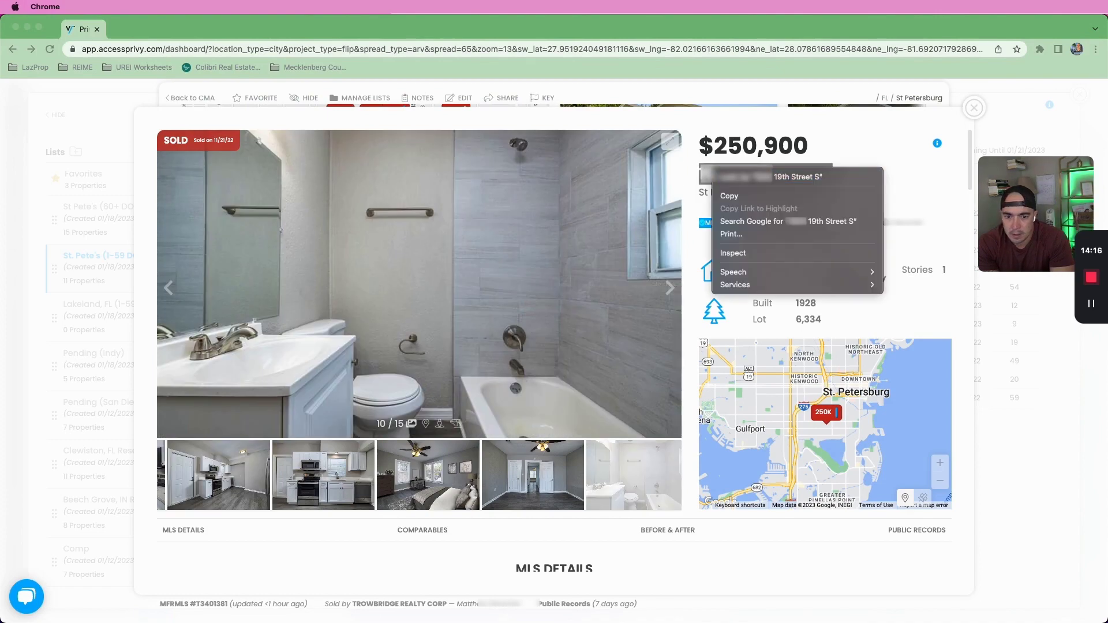
left_click(750, 196)
- Check the 19th Street S comp's notes and list memberships without changing anything
left_click(420, 98)
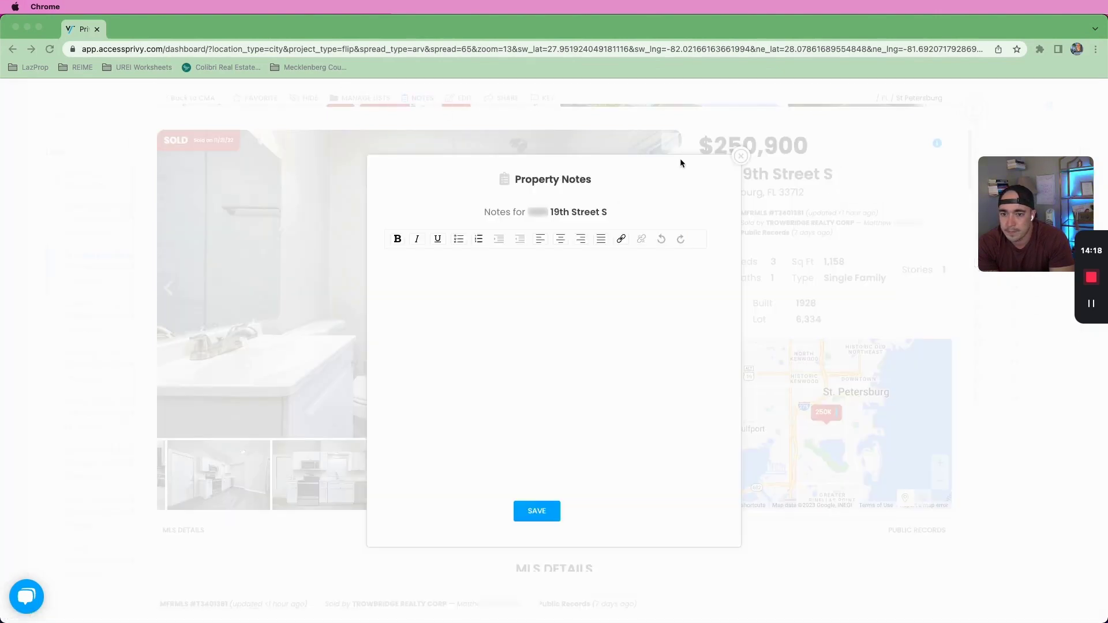
left_click(741, 157)
left_click(973, 106)
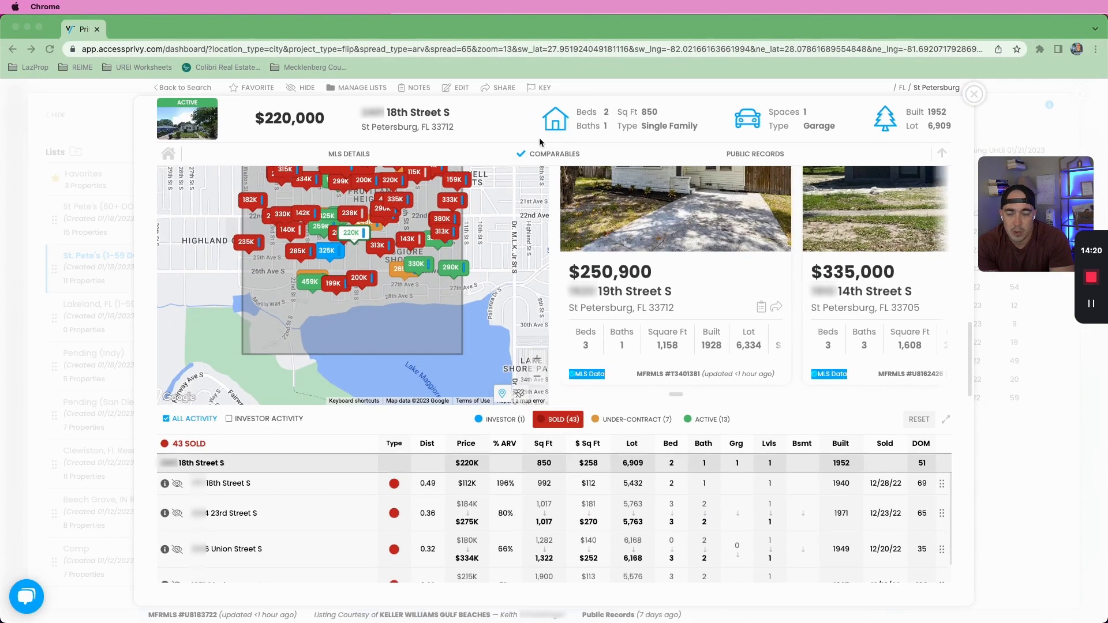
left_click(629, 270)
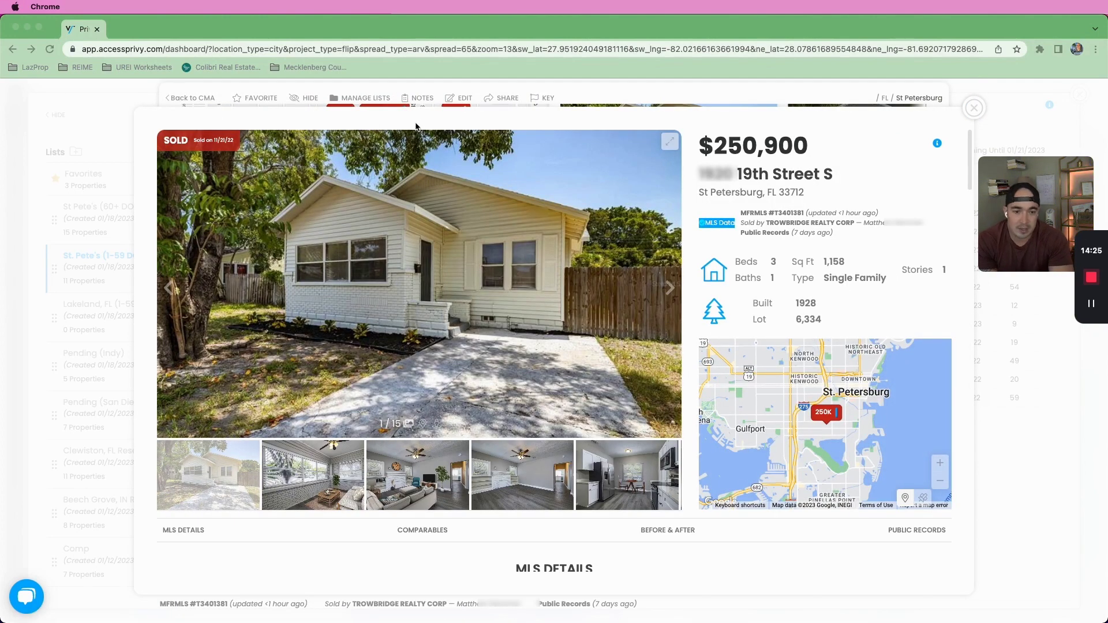
left_click(367, 101)
left_click(632, 121)
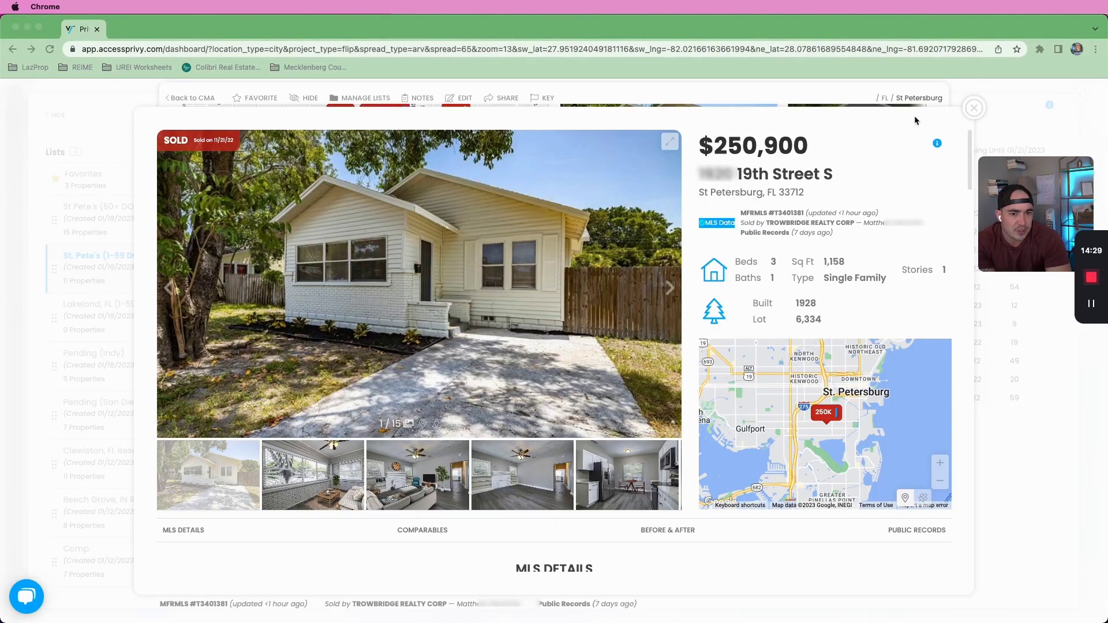
left_click(976, 110)
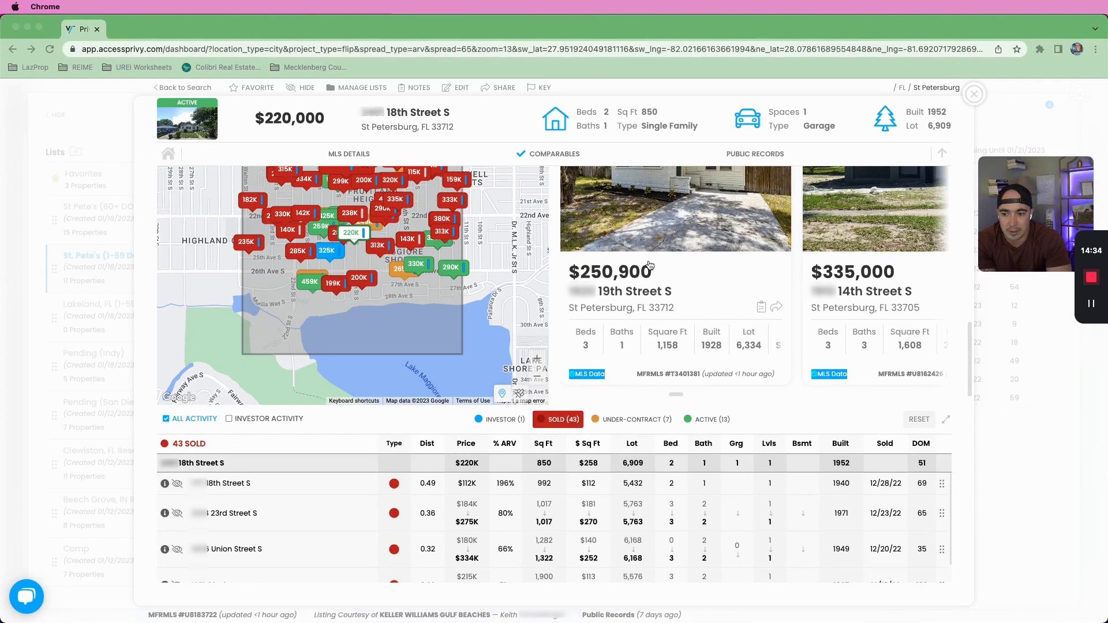
scroll(649, 266, "up", 15)
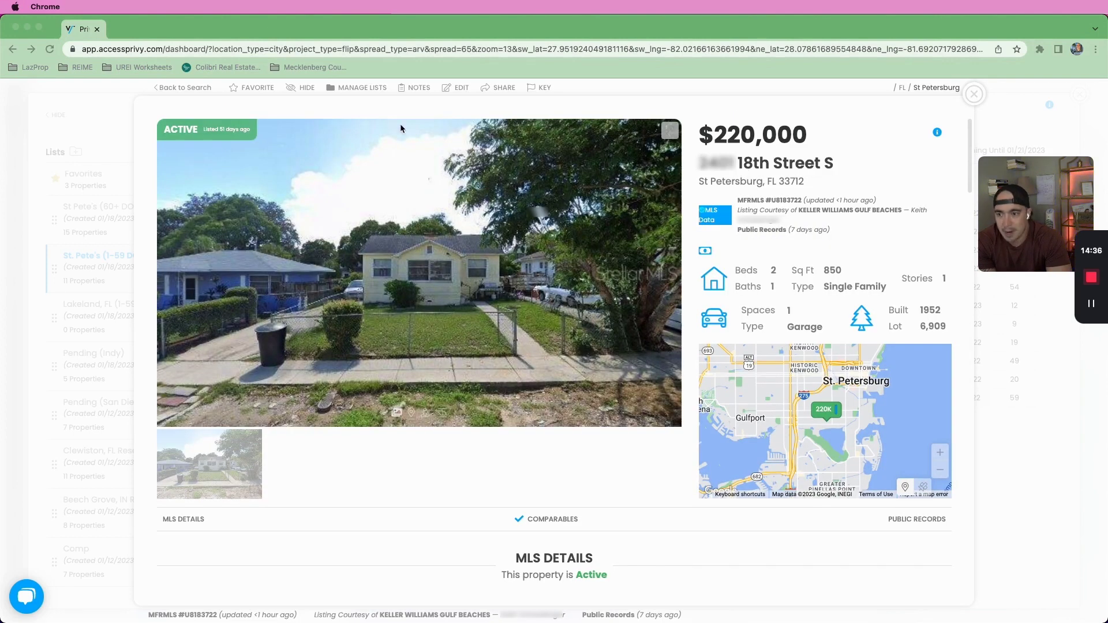
- Paste the 19th Street S address into the 18th Street S property notes and save
left_click(421, 87)
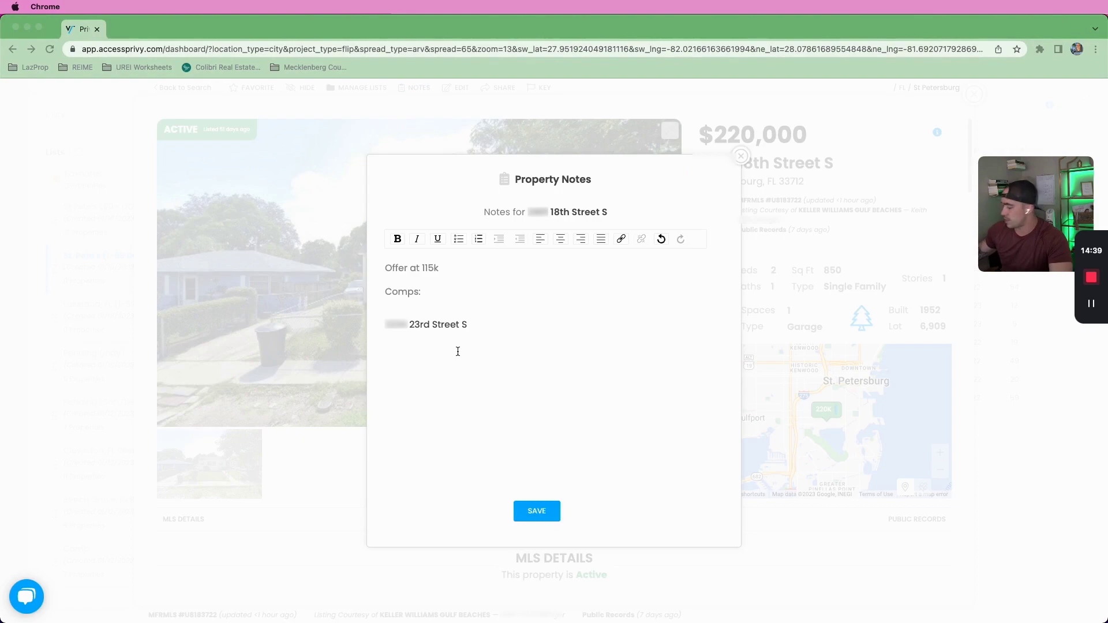
key("ctrl+v")
left_click(557, 511)
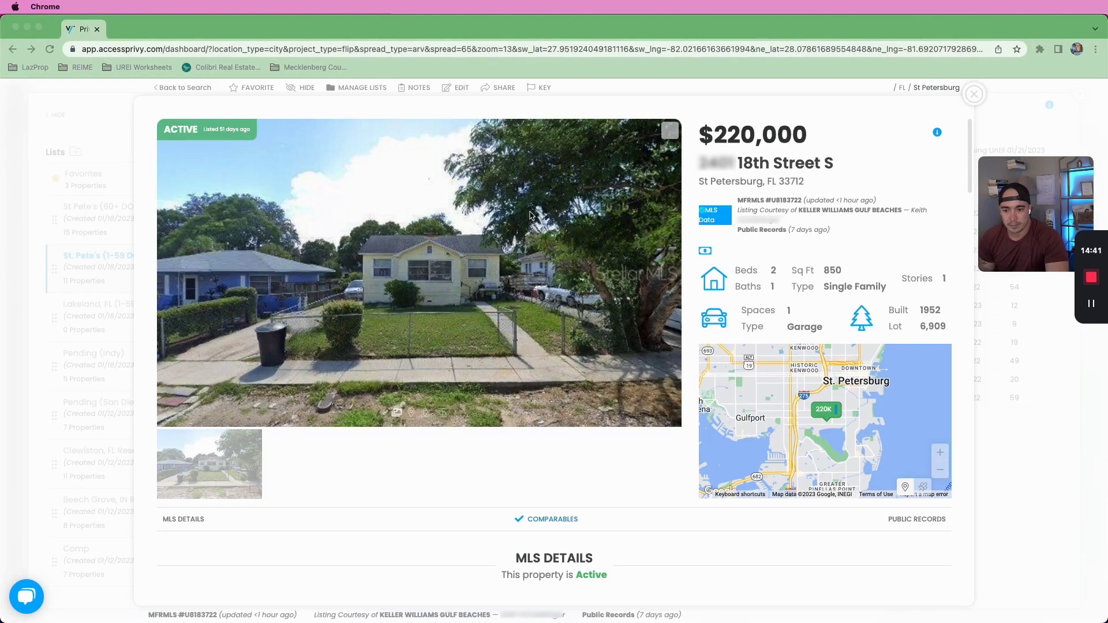
left_click(974, 94)
- Open the Colony Drive S listing and page through its living room and kitchen photos
left_click(304, 210)
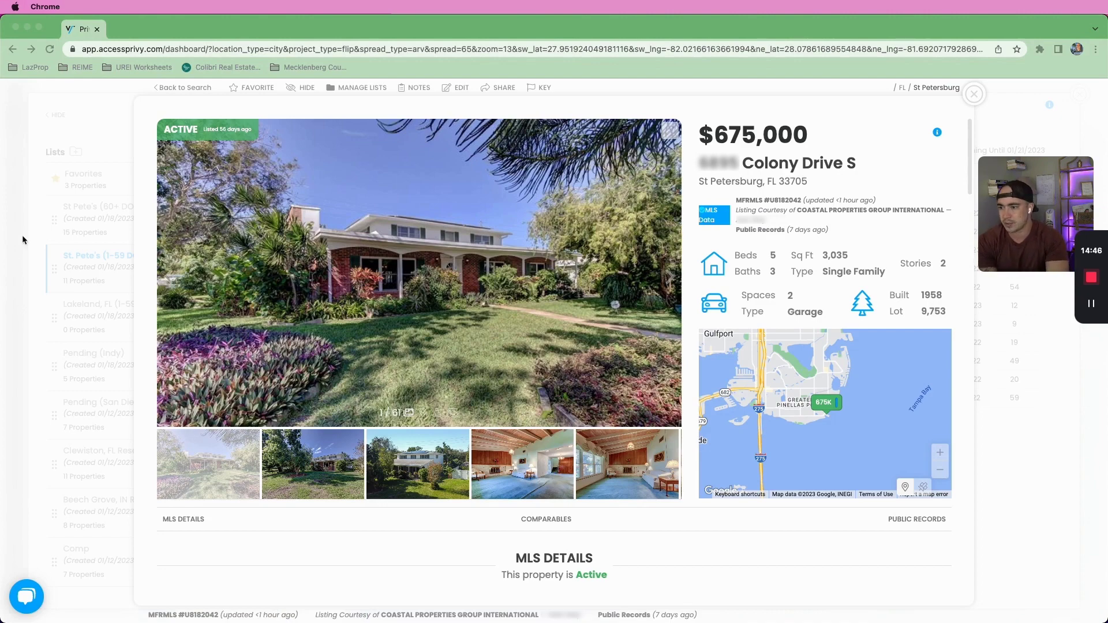
key("Right")
key("Right")
key("Right")
left_click(671, 277)
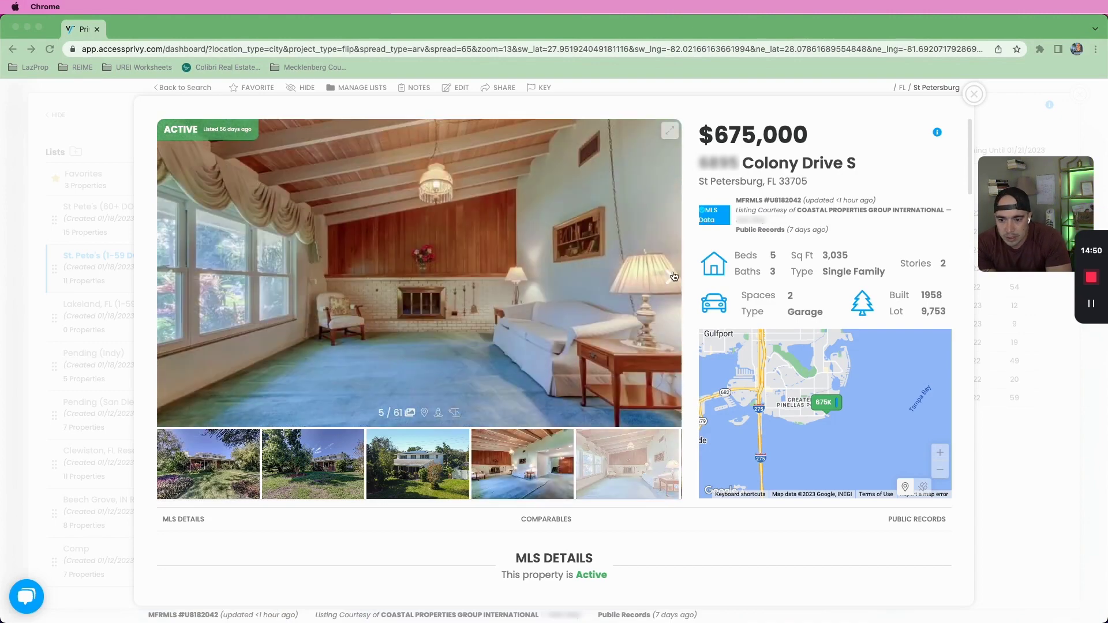
left_click(676, 277)
left_click(675, 277)
left_click(675, 278)
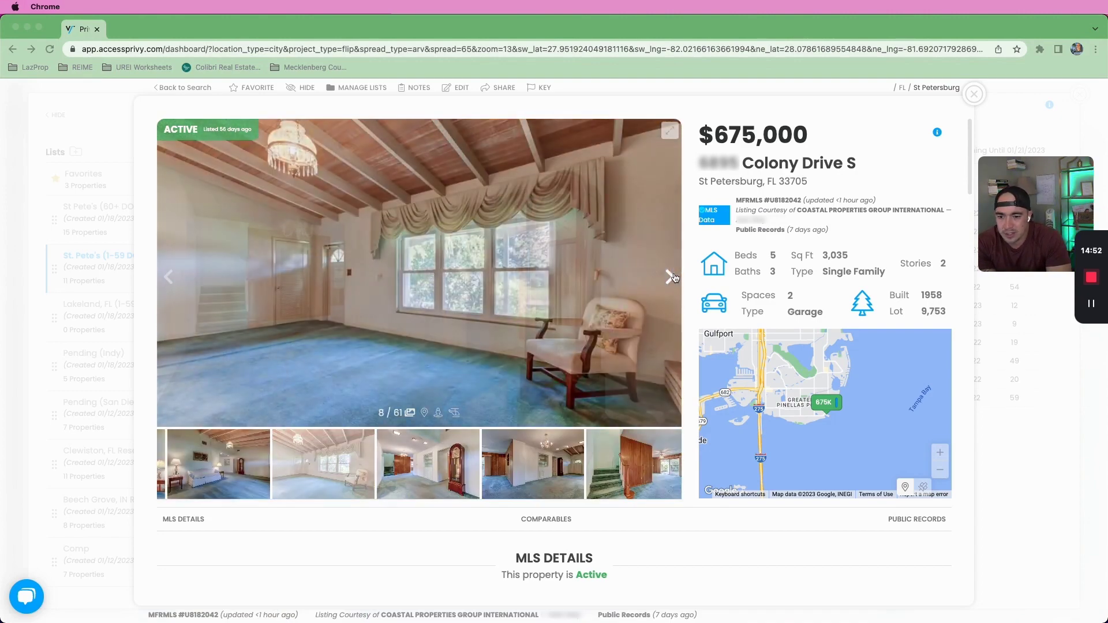
left_click(675, 277)
left_click(675, 278)
left_click(675, 278)
left_click(675, 278)
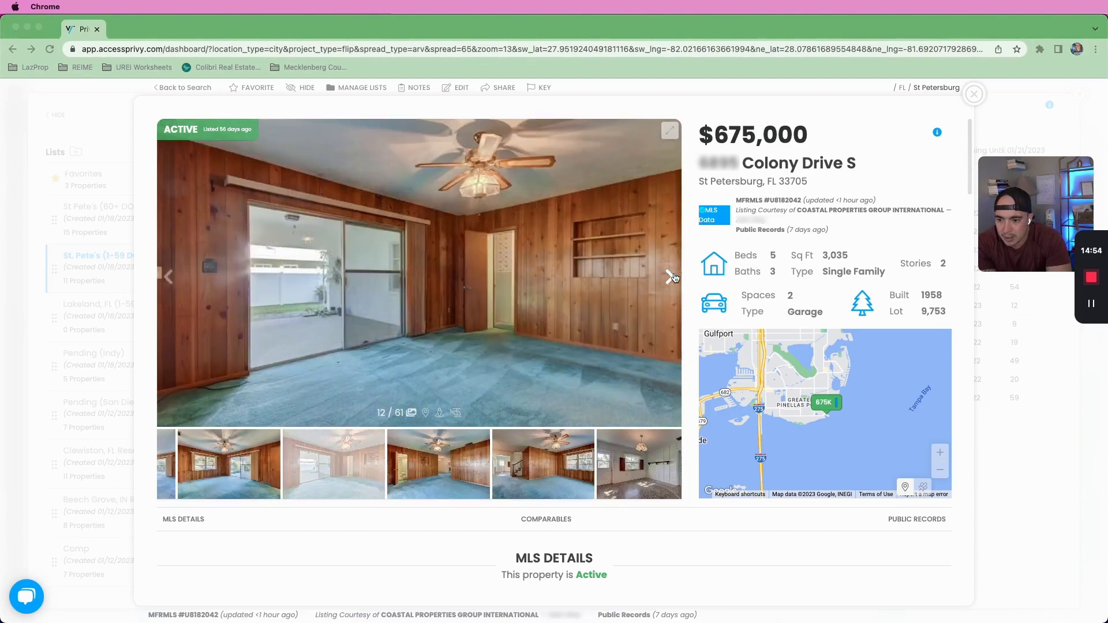
left_click(675, 278)
left_click(675, 278)
left_click(675, 278)
left_click(675, 278)
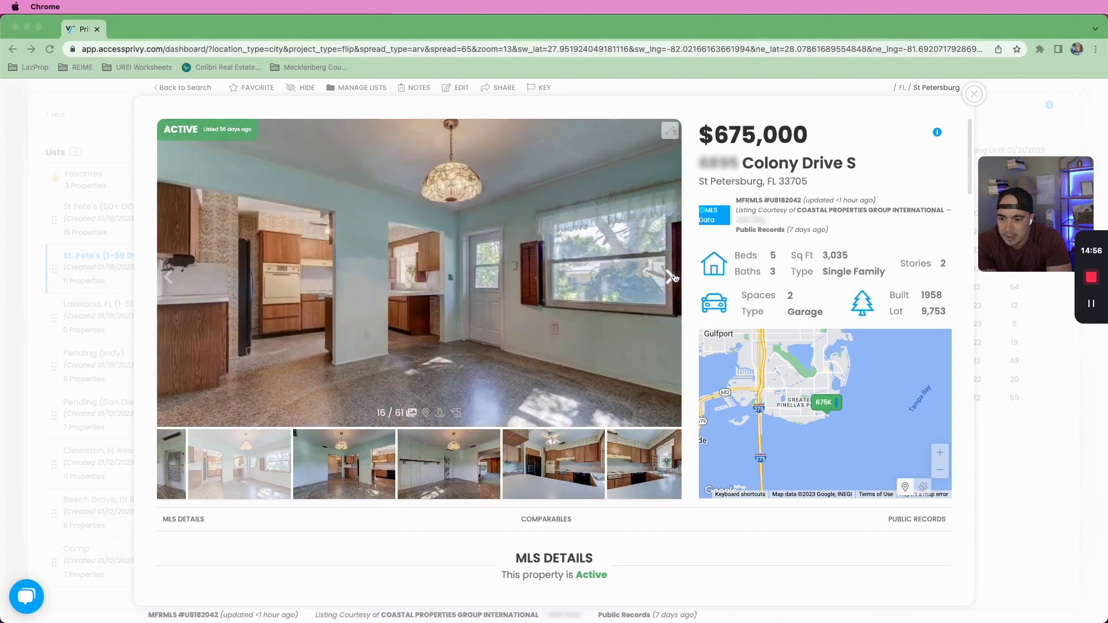
left_click(674, 278)
left_click(674, 277)
left_click(677, 277)
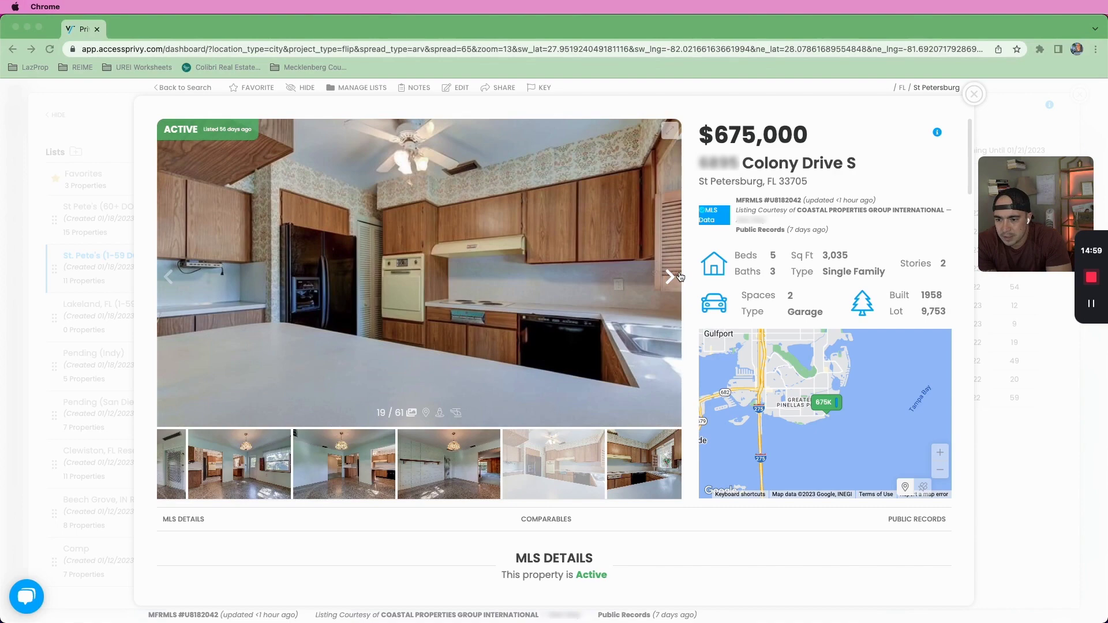
left_click(670, 277)
left_click(665, 278)
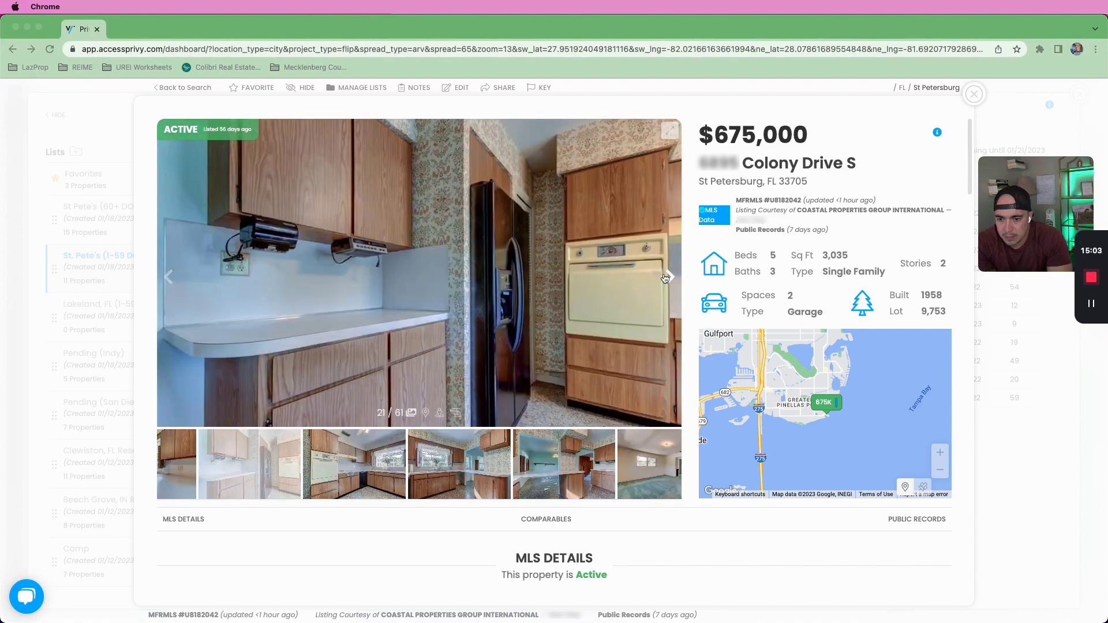
left_click(669, 277)
left_click(668, 277)
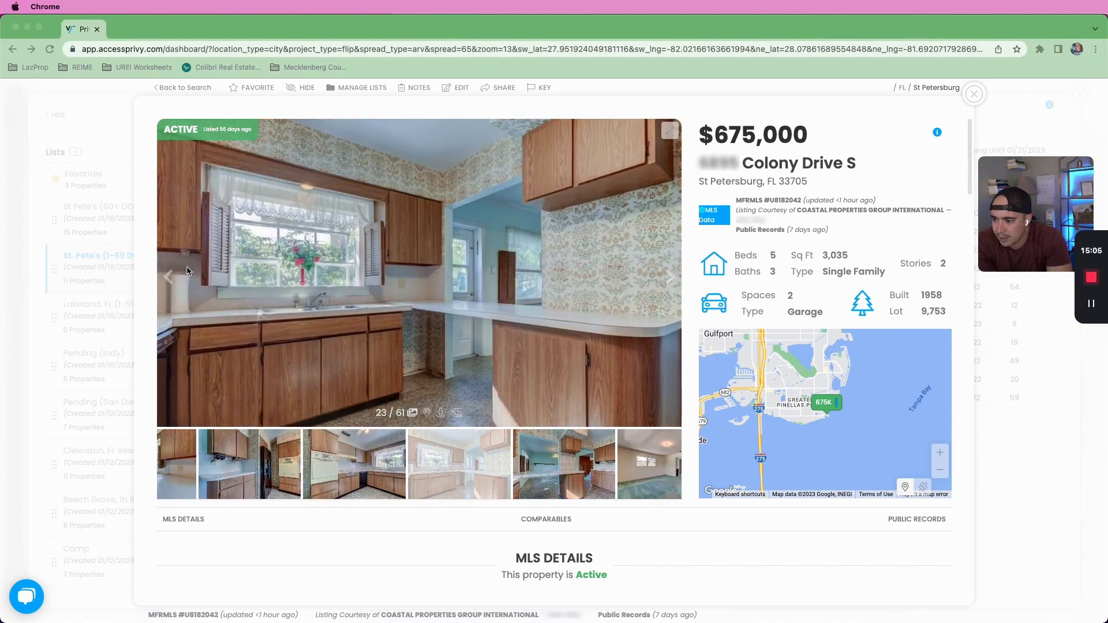
- Continue through the bathroom and bedroom photos to picture 33, then select the 3,035 sq ft value
left_click(167, 276)
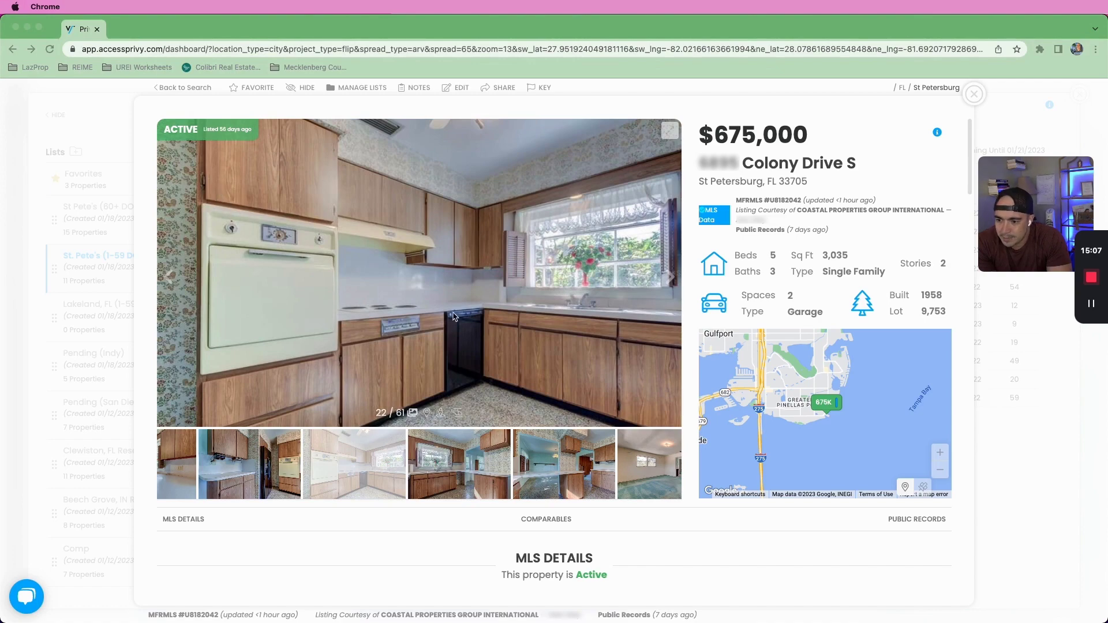
left_click(668, 276)
left_click(668, 277)
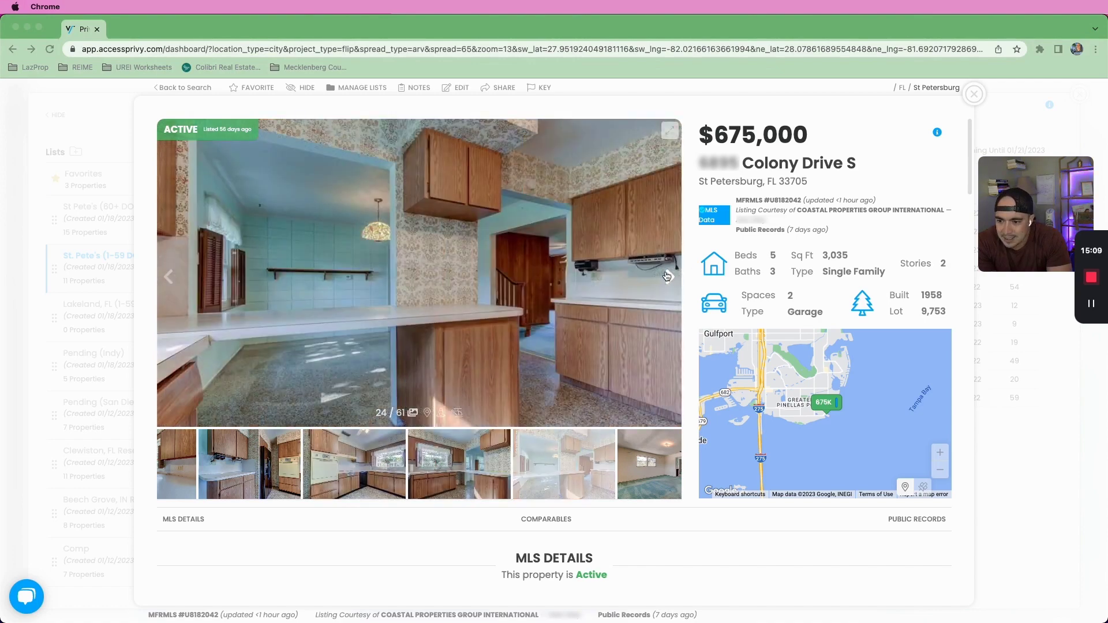
left_click(668, 276)
left_click(668, 276)
left_click(668, 276)
left_click(668, 276)
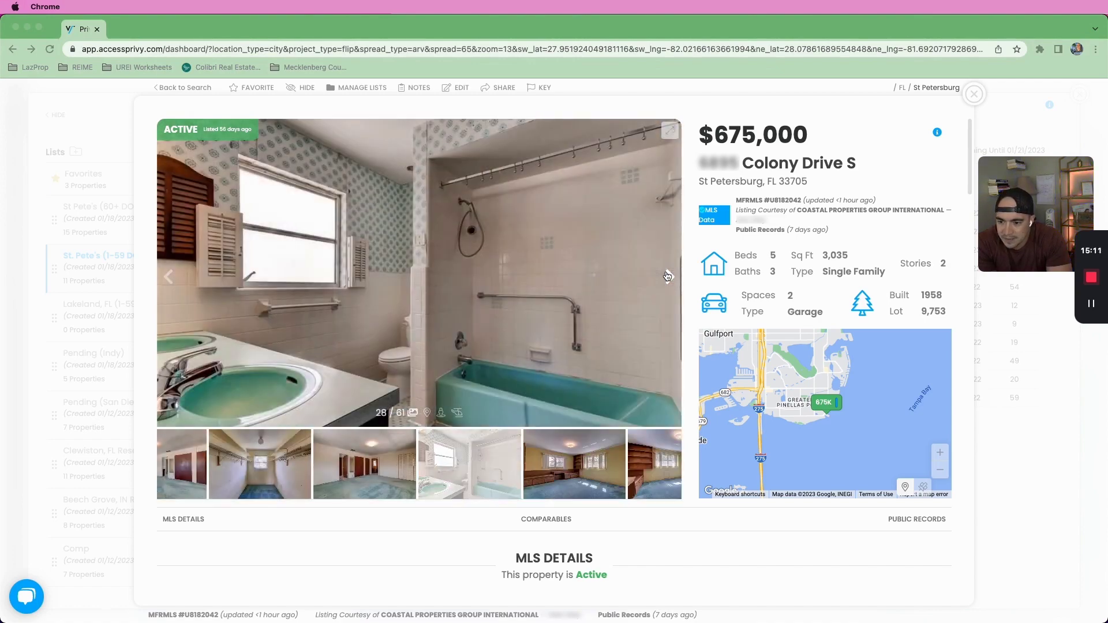
left_click(668, 276)
left_click(668, 276)
left_click(668, 276)
left_click(668, 277)
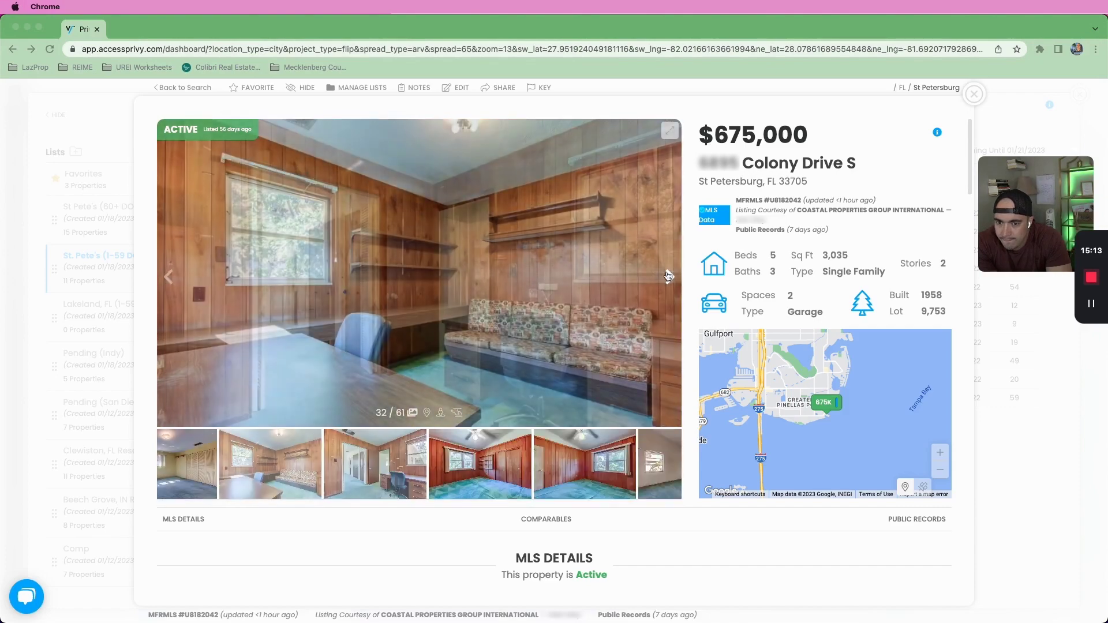
left_click(670, 275)
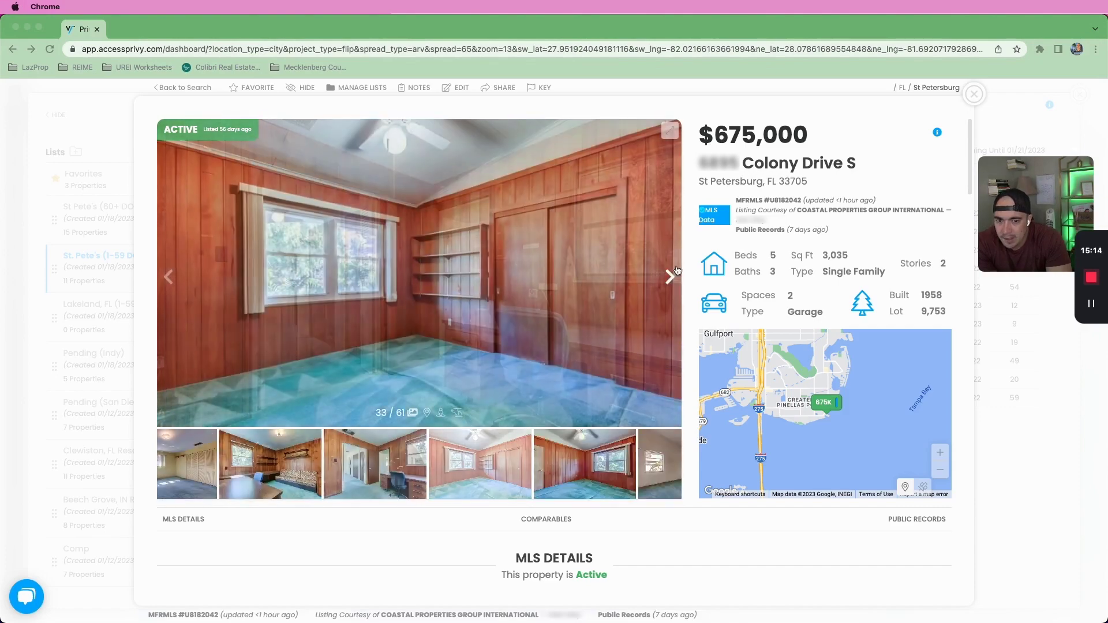
left_click_drag(849, 255, 824, 254)
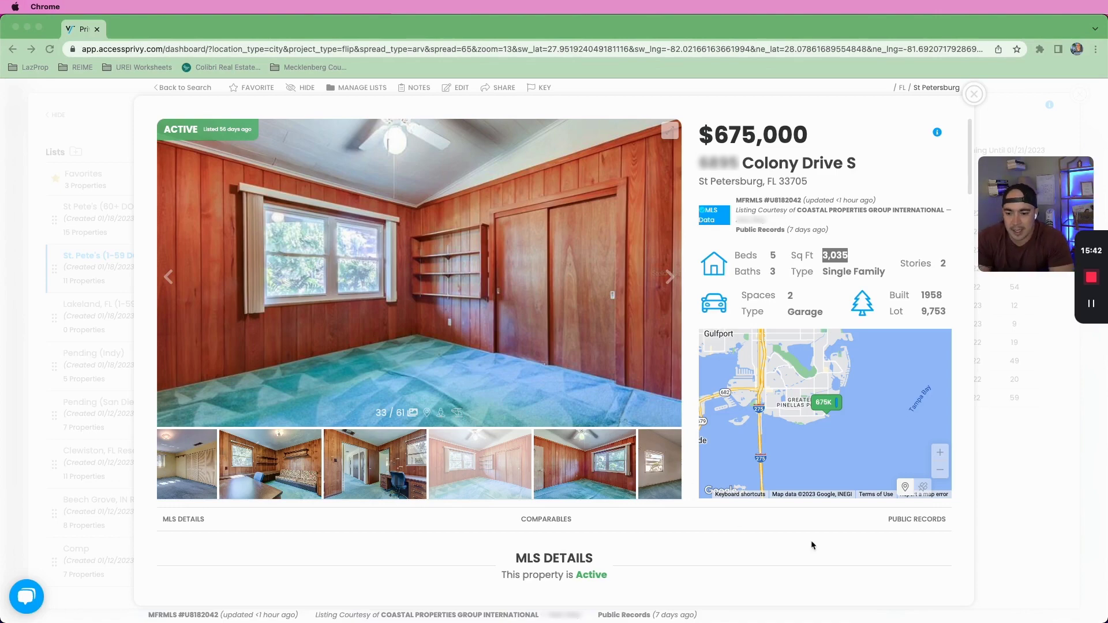
- Clear the old comps rectangle and draw a freehand boundary along Pinellas Point Dr
left_click(551, 519)
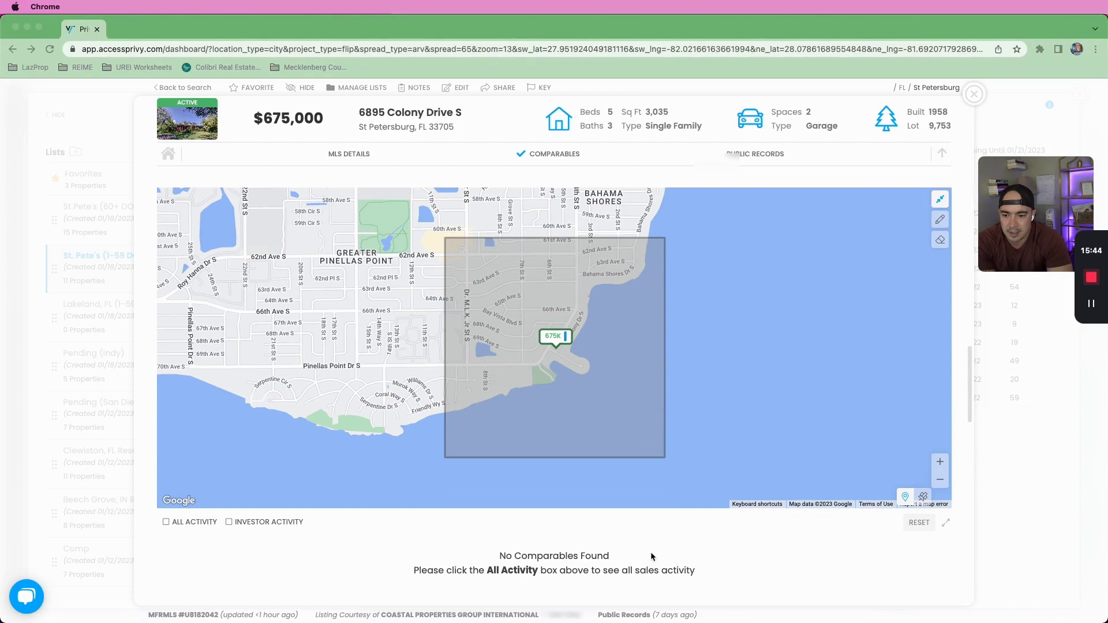
scroll(815, 528, "down", 3)
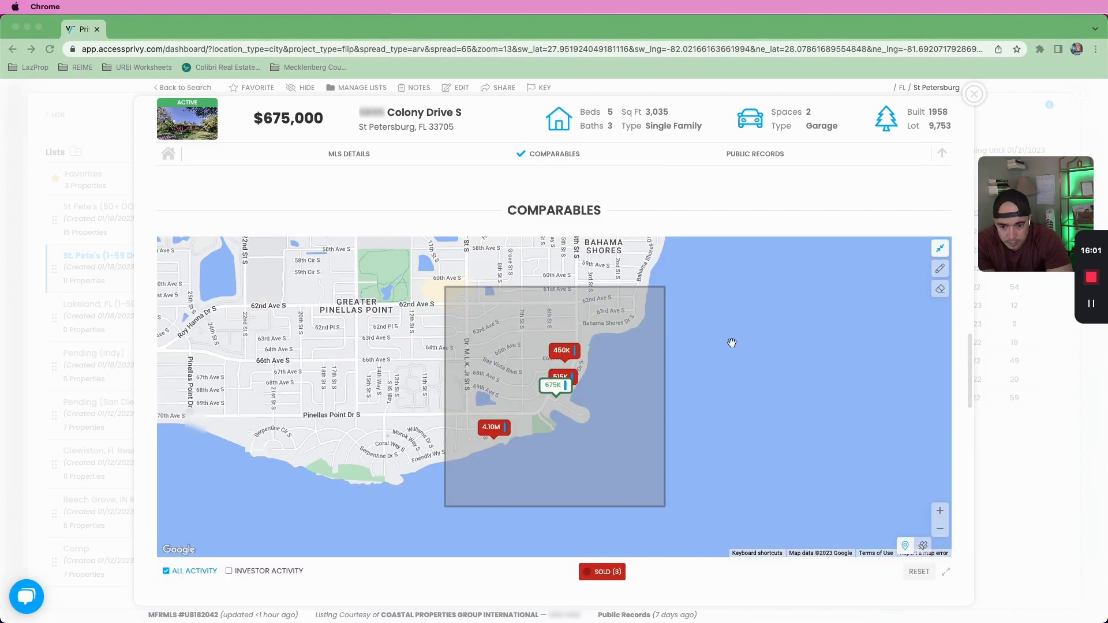
left_click_drag(730, 341, 826, 432)
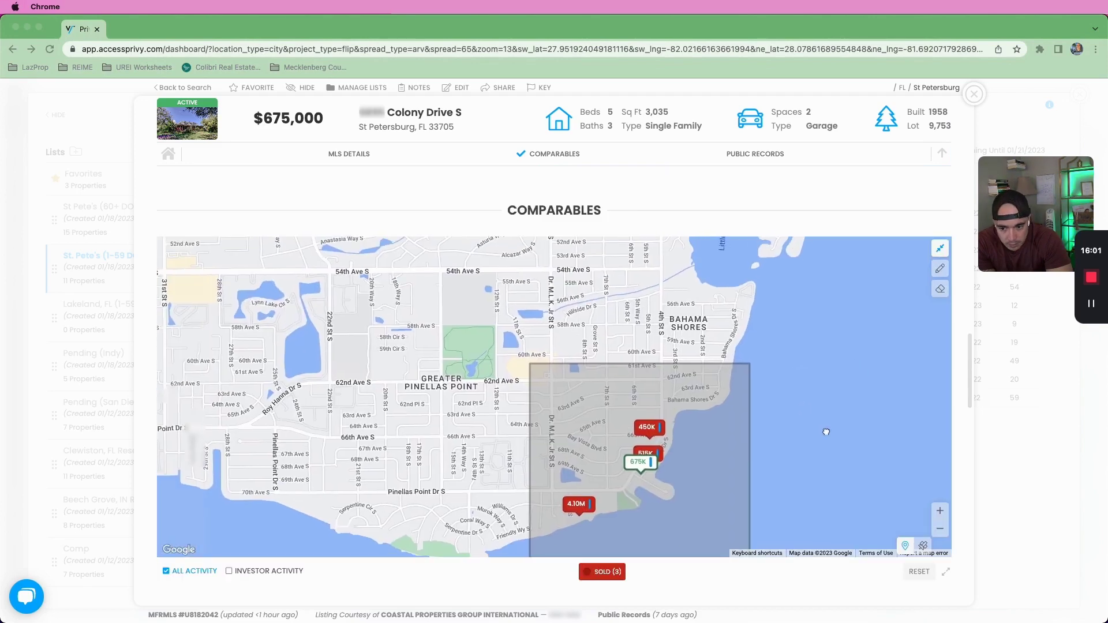
left_click(939, 269)
mouse_move(336, 340)
left_mouse_down()
mouse_move(337, 448)
mouse_move(666, 444)
mouse_move(685, 358)
mouse_move(717, 349)
mouse_move(754, 262)
mouse_move(656, 266)
left_mouse_up()
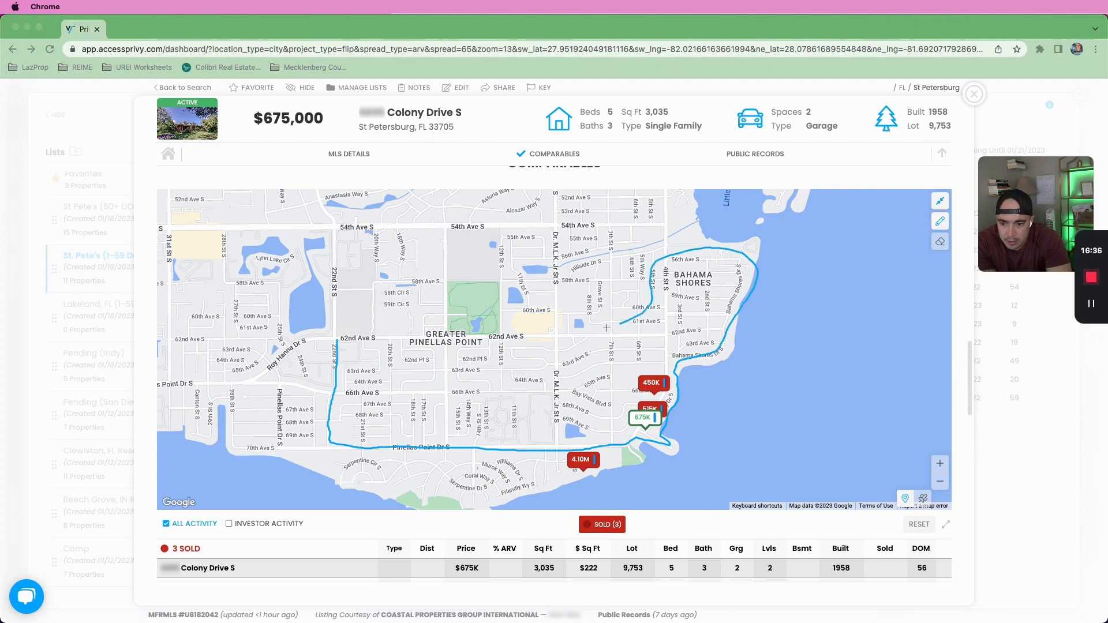
mouse_move(607, 328)
left_mouse_down()
mouse_move(359, 353)
mouse_move(321, 344)
left_mouse_up()
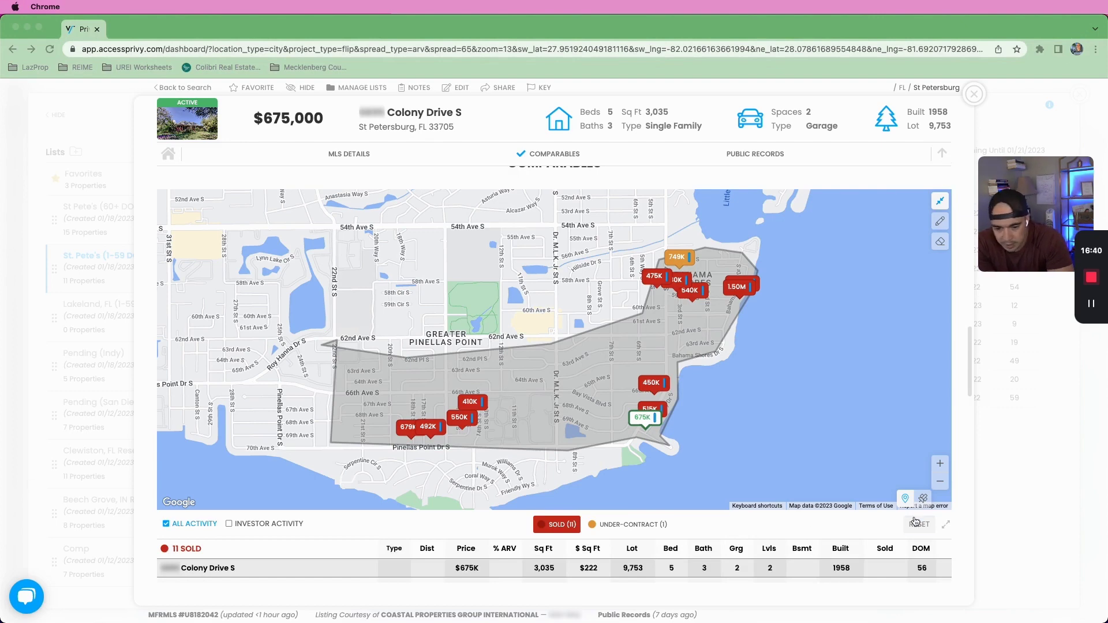
scroll(961, 529, "down", 1)
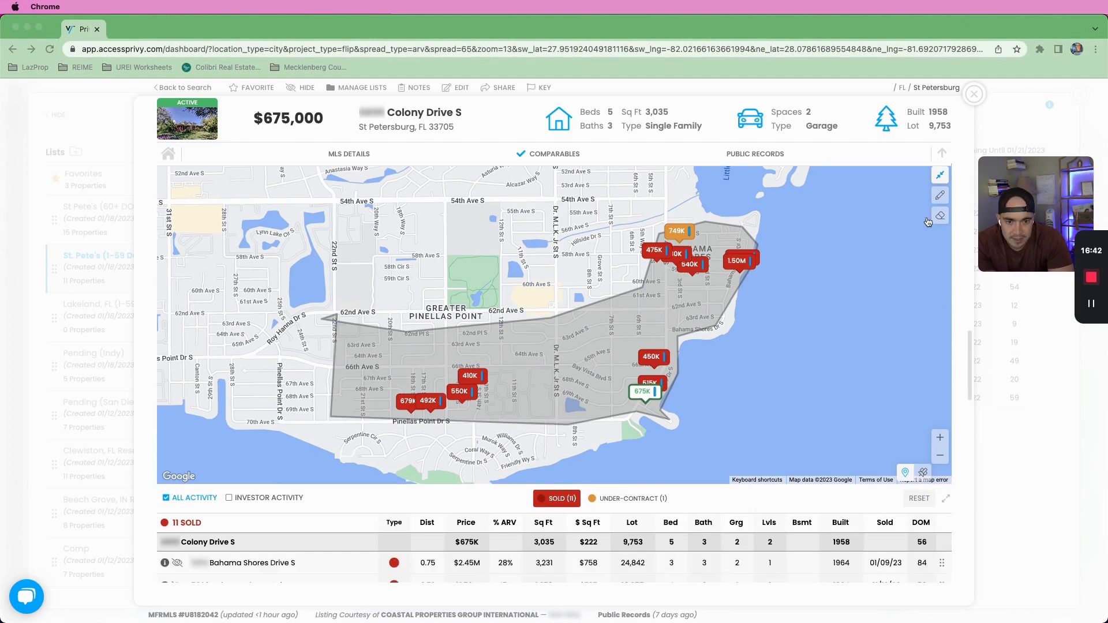
scroll(957, 503, "down", 3)
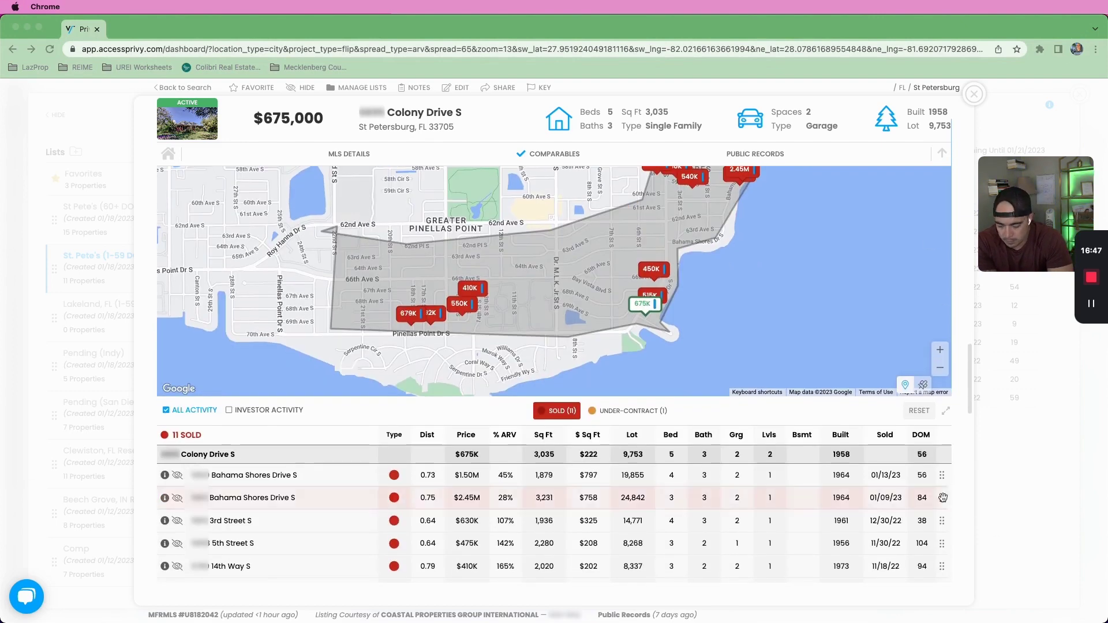
- Select the $2.45M Bahama Shores Drive S comp and open the sold cards for the $1.50M home
left_click(943, 497)
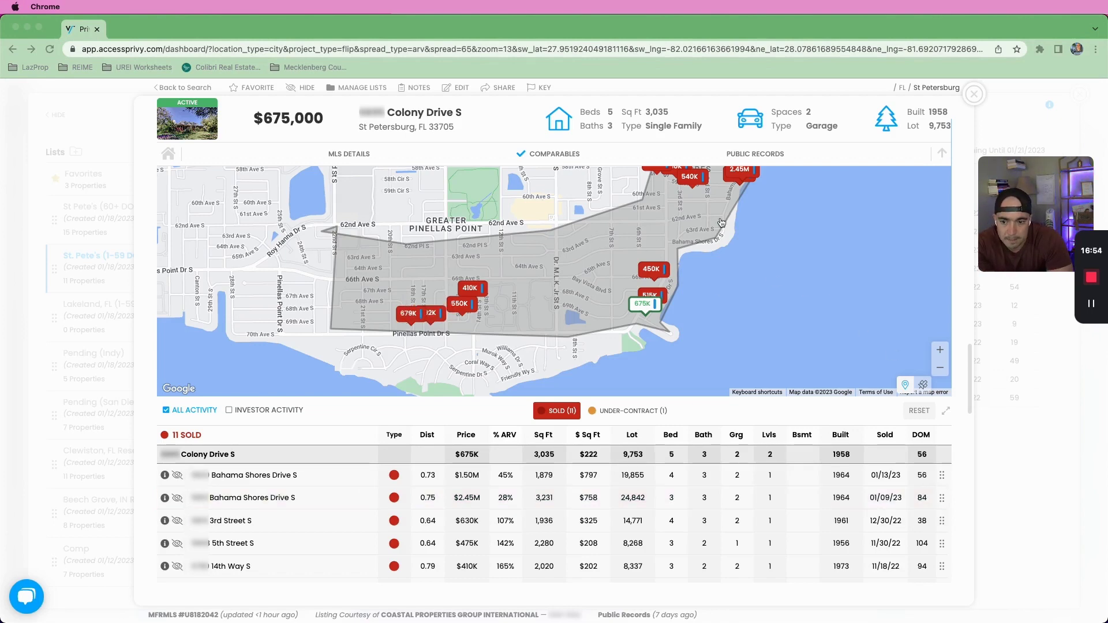
left_click_drag(721, 222, 699, 246)
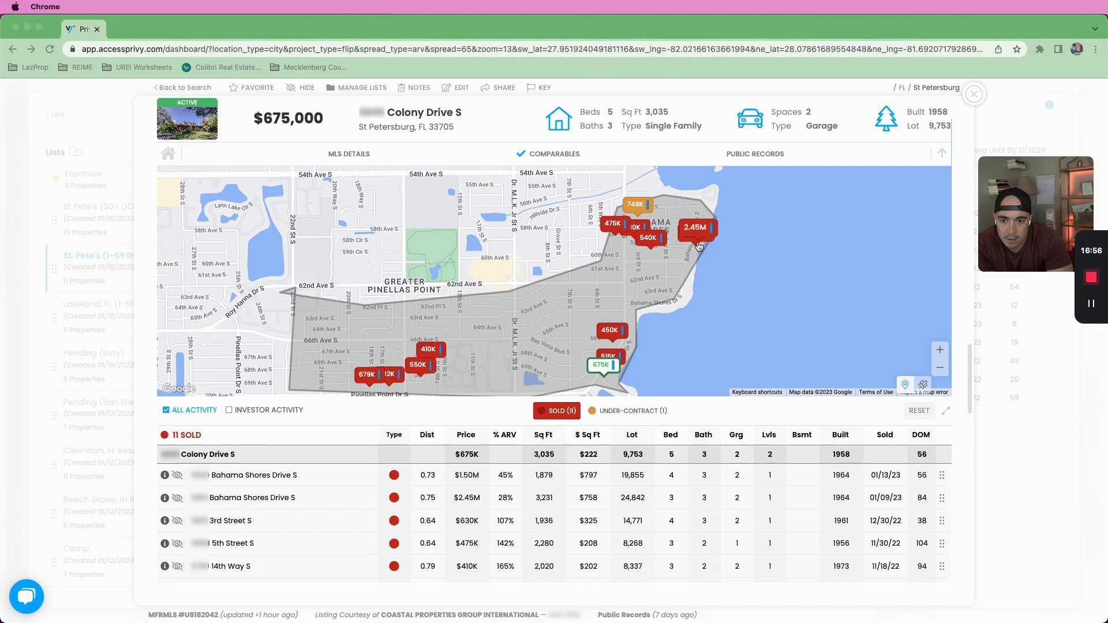
left_click(699, 234)
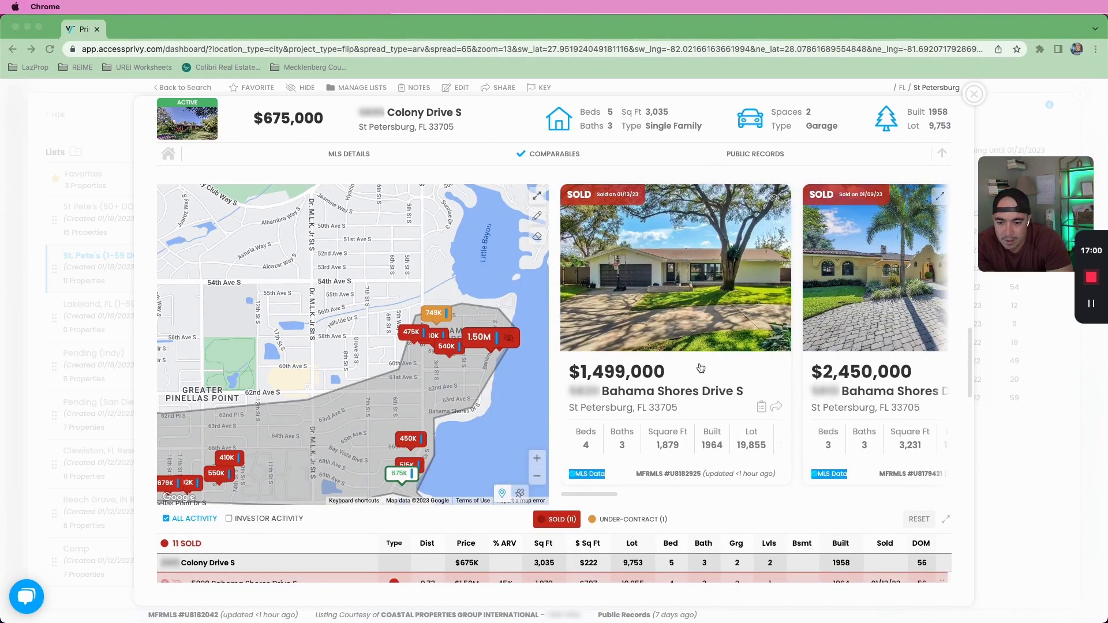
scroll(583, 312, "down", 4)
scroll(714, 244, "up", 15)
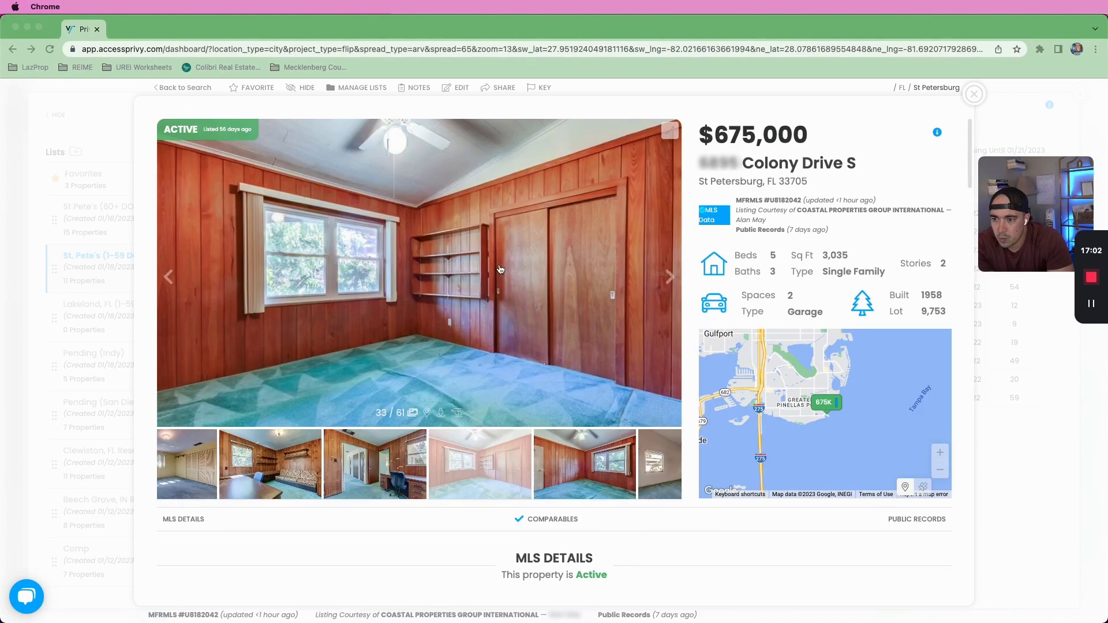
- Step forward six photos in the Colony Drive S gallery
left_click(669, 276)
left_click(669, 276)
left_click(669, 277)
left_click(669, 276)
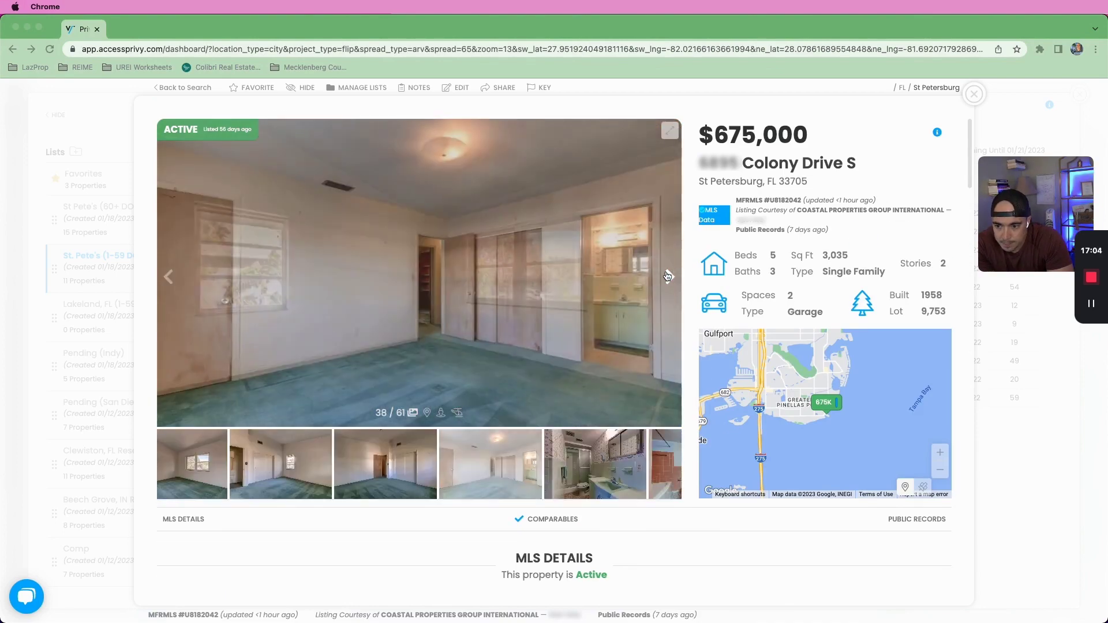
left_click(668, 277)
left_click(667, 276)
left_click(668, 277)
left_click(668, 276)
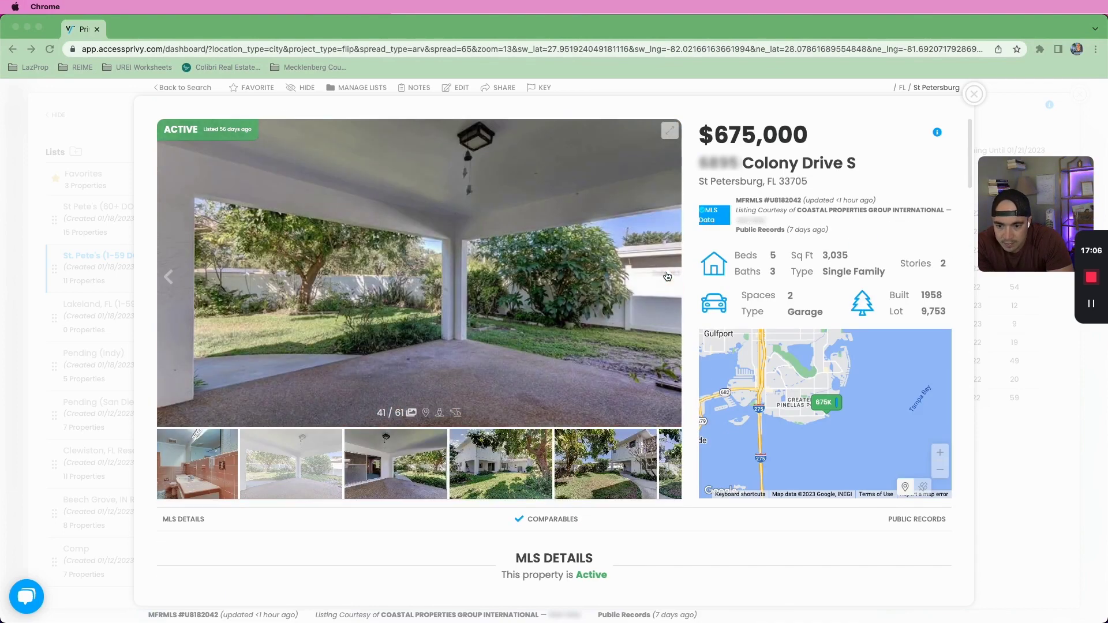
- View Colony Drive S in aerial map, zooming out over the neighbourhood and toward the waterfront docks
left_click(426, 413)
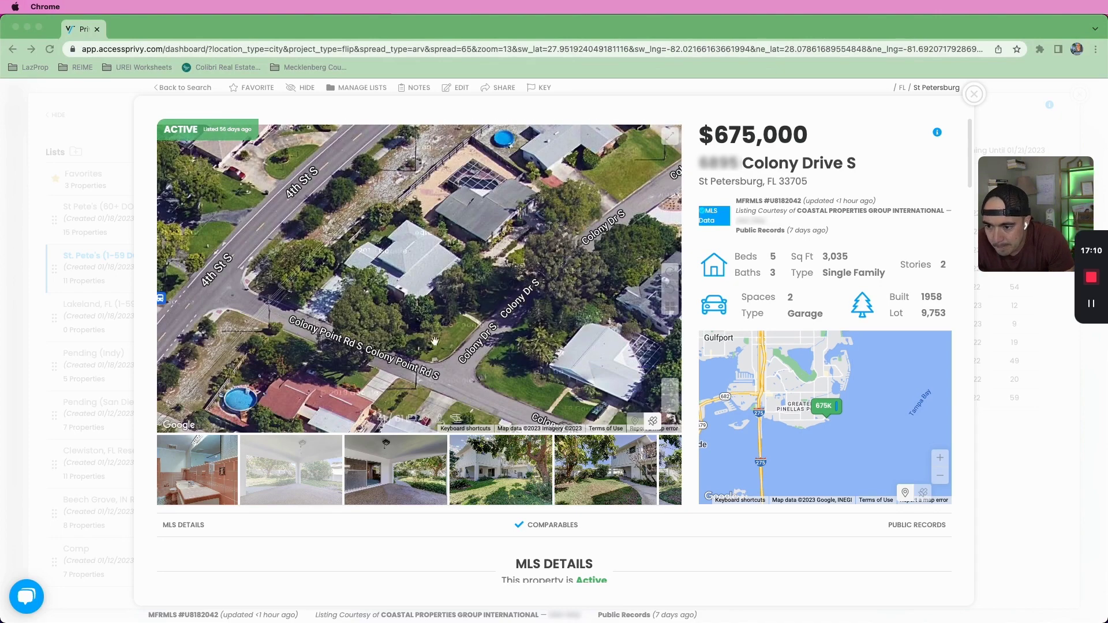
left_click(670, 405)
left_click(670, 405)
left_click(669, 406)
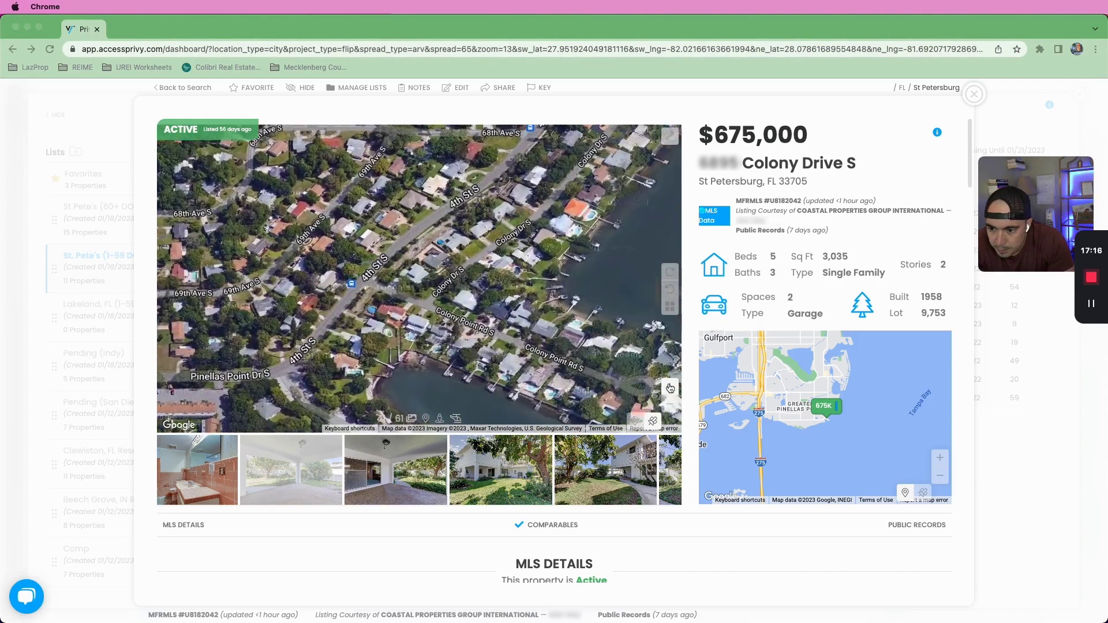
left_click(670, 387)
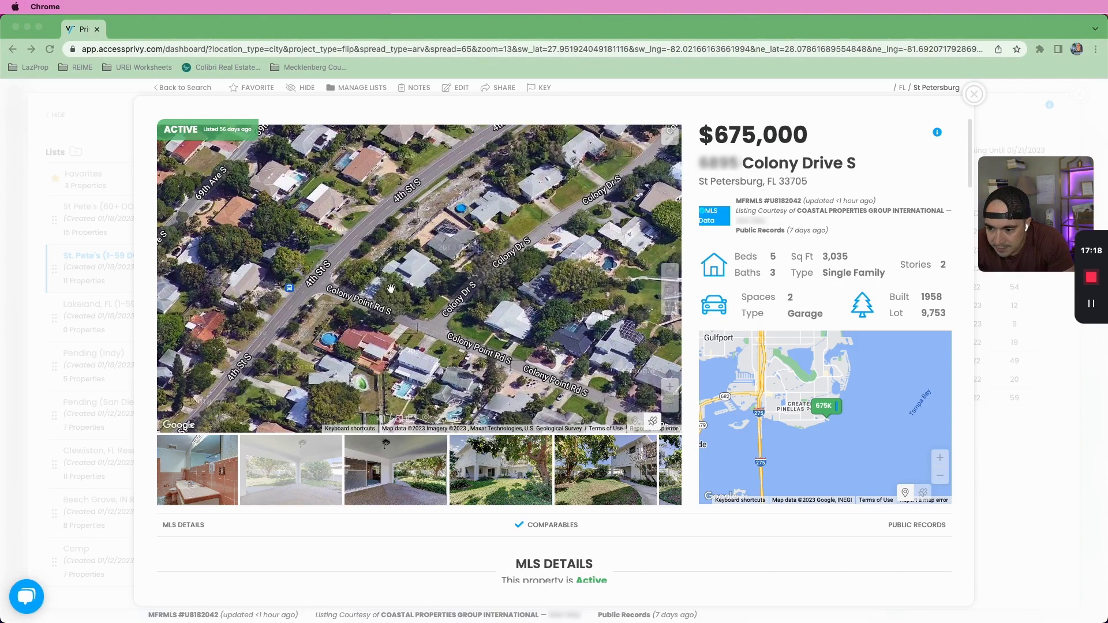
left_click_drag(545, 364, 567, 249)
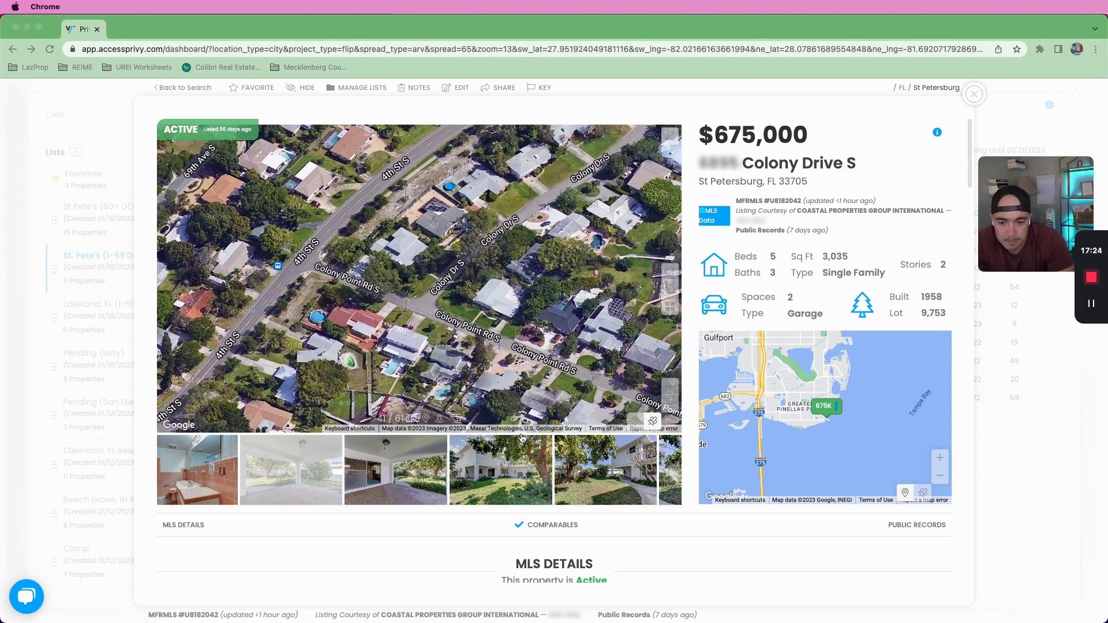
scroll(522, 439, "right", 5)
- Open the $1,499,000 Bahama Shores Drive S comp in aerial view, then close it
left_click(554, 525)
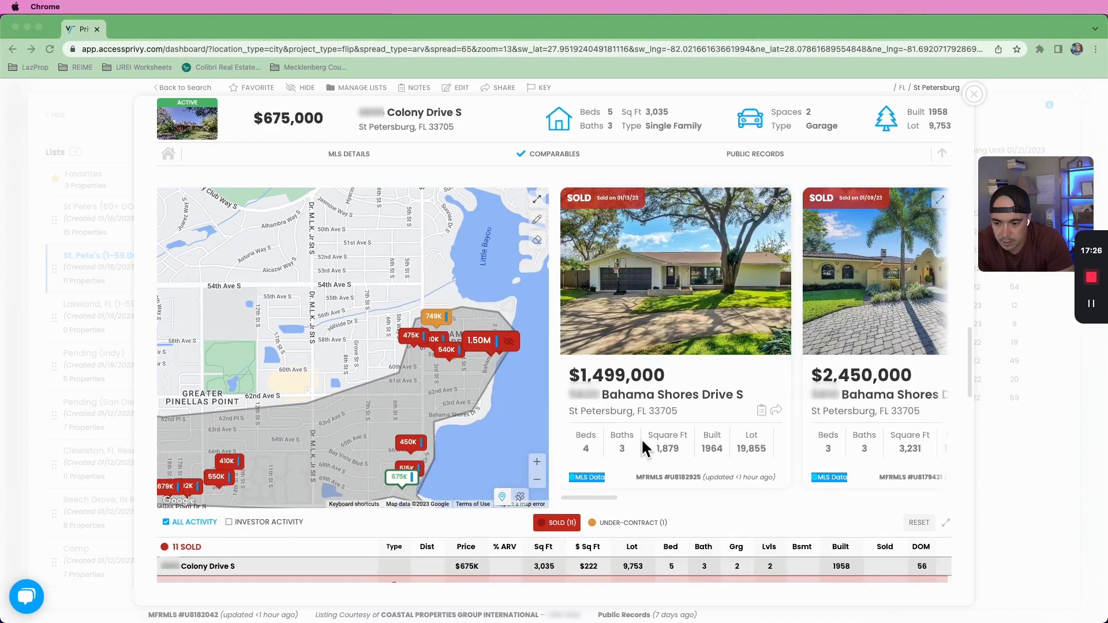
left_click(709, 329)
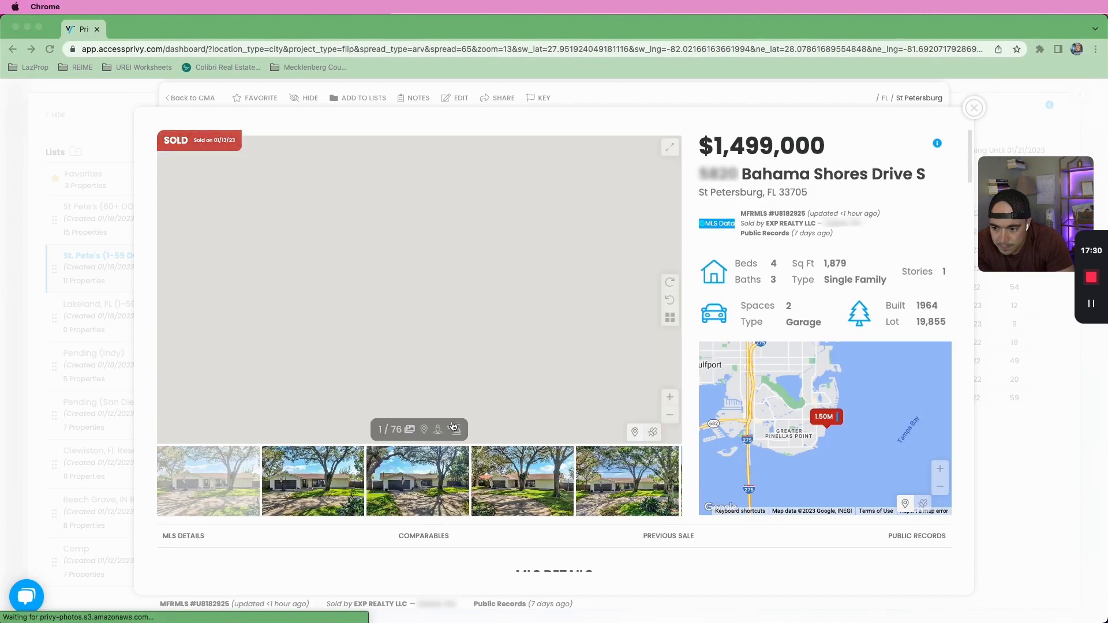
left_click(453, 428)
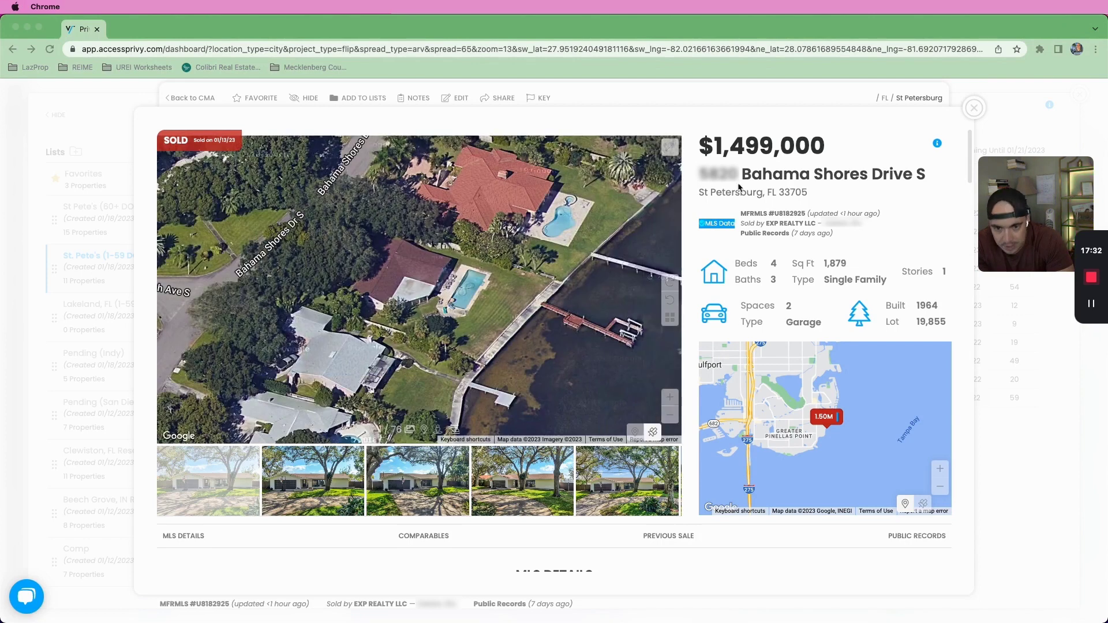
left_click(974, 108)
- Remove Colony Drive S from St. Pete's (1-59 DOM) and bring up the 40th Avenue Ne listing
left_click(380, 88)
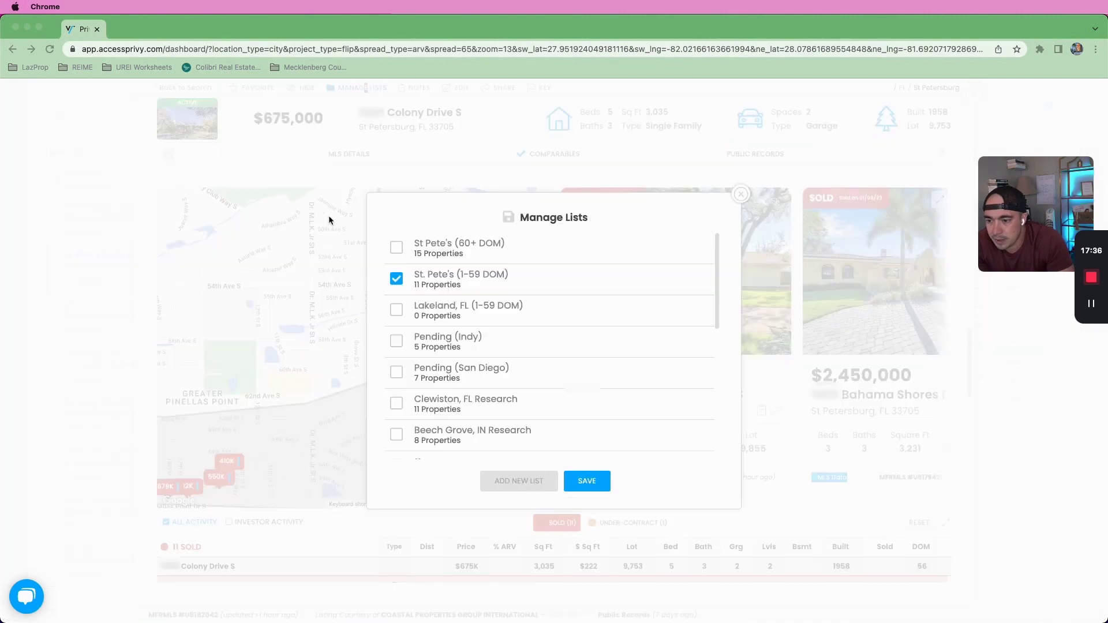
scroll(415, 300, "down", 5)
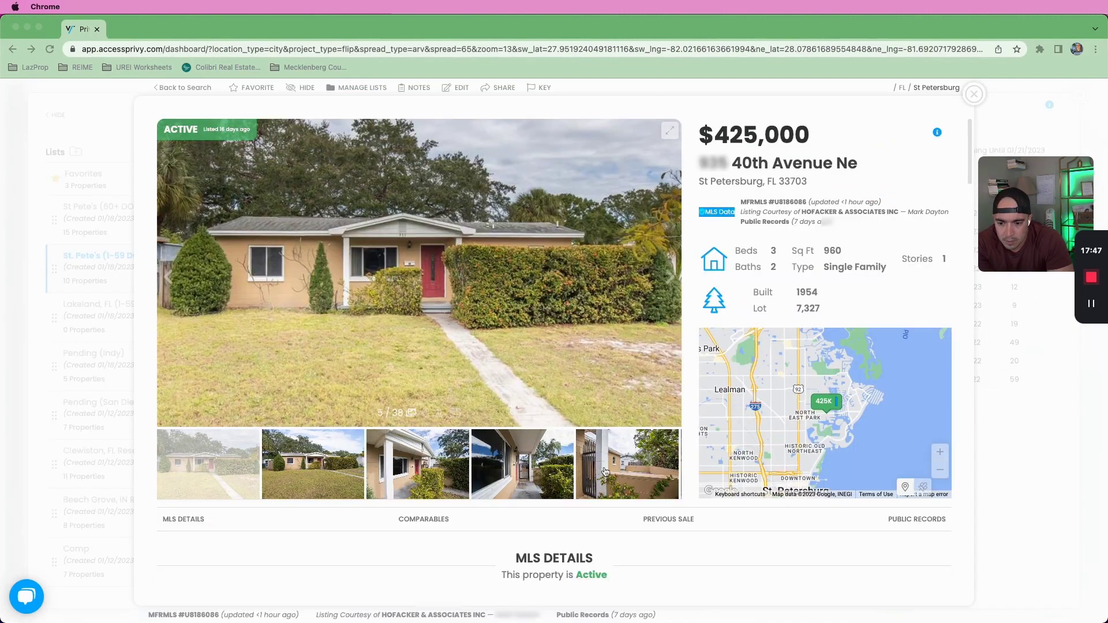
left_click(669, 278)
- Page through the 40th Avenue Ne photos and show its comparables: 40 sold, 5 under contract, 4 active
left_click(671, 278)
left_click(671, 278)
left_click(671, 278)
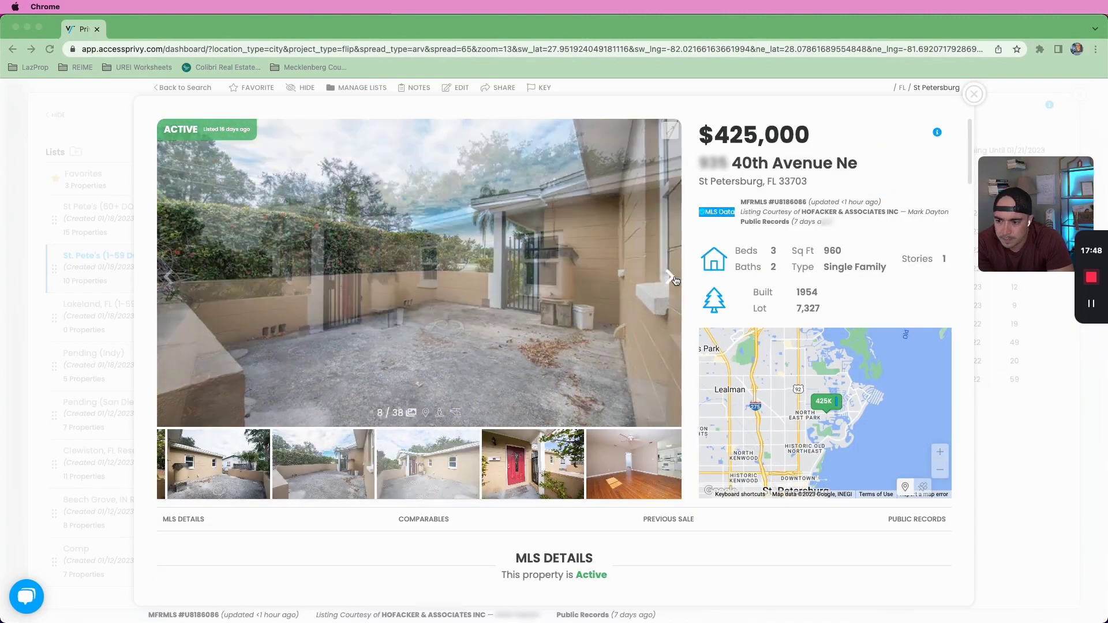
left_click(671, 278)
left_click(671, 278)
left_click(675, 279)
left_click(675, 279)
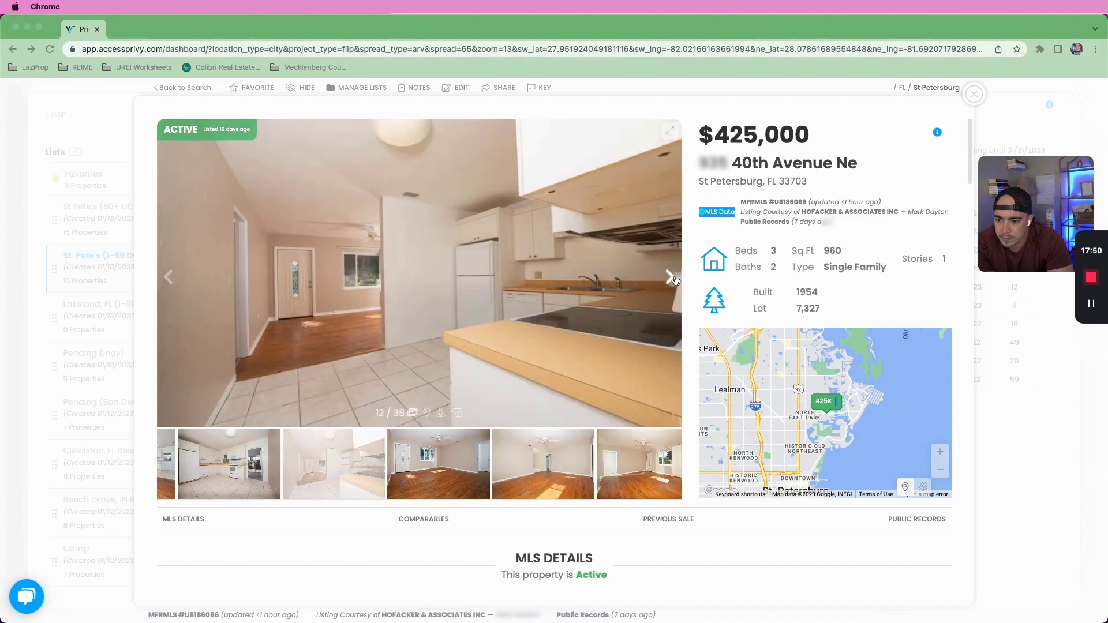
left_click(675, 279)
left_click(675, 279)
left_click(675, 279)
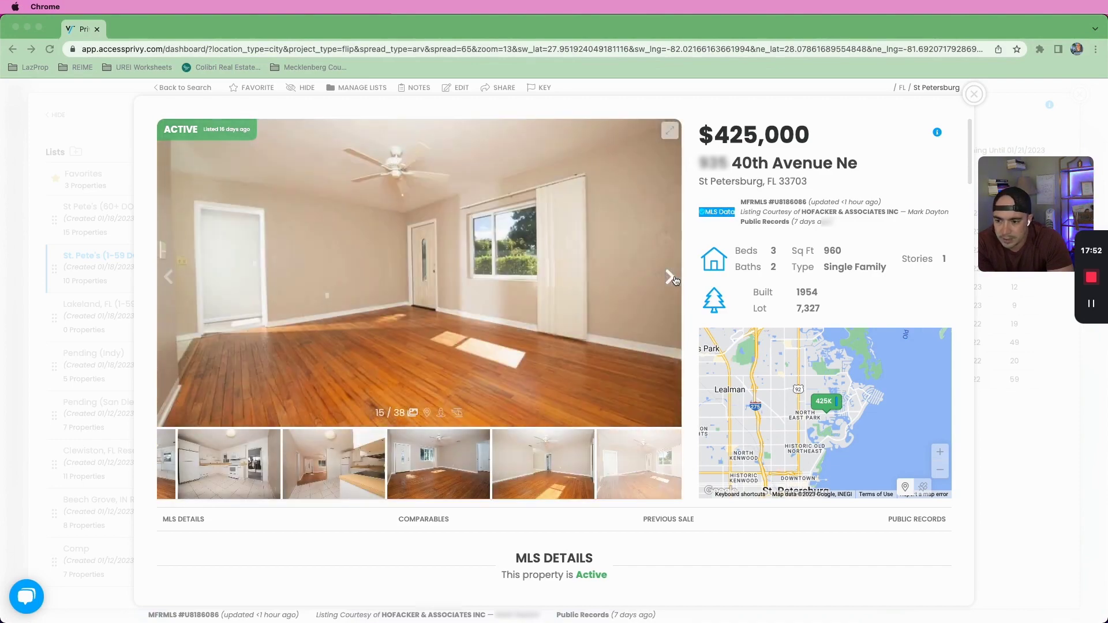
left_click(674, 279)
left_click(674, 279)
left_click(675, 279)
left_click(675, 279)
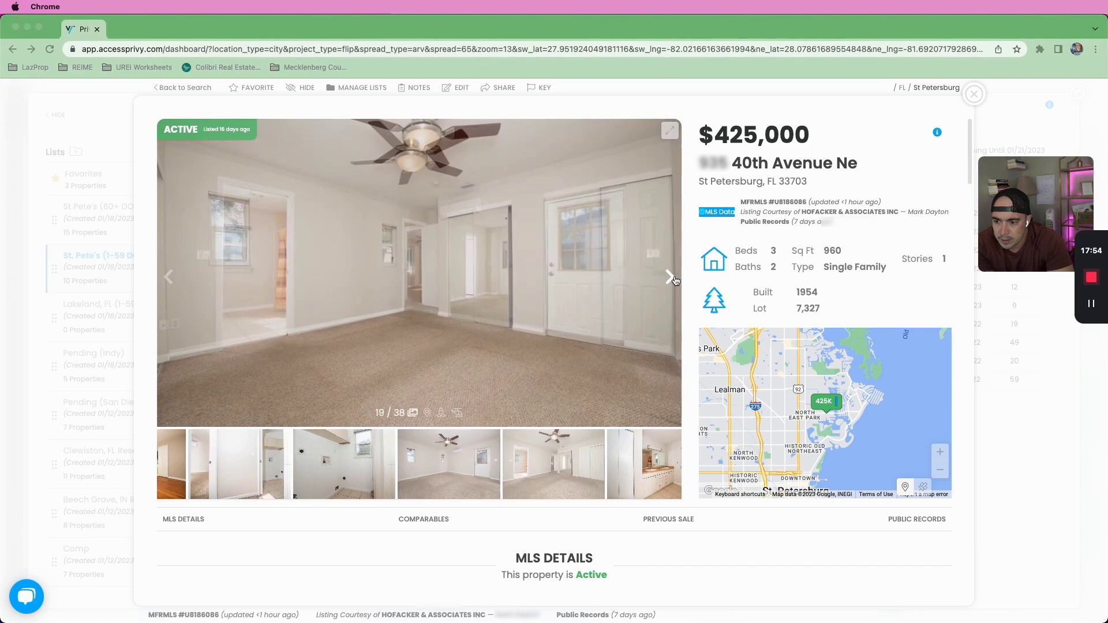
left_click(675, 278)
left_click(674, 278)
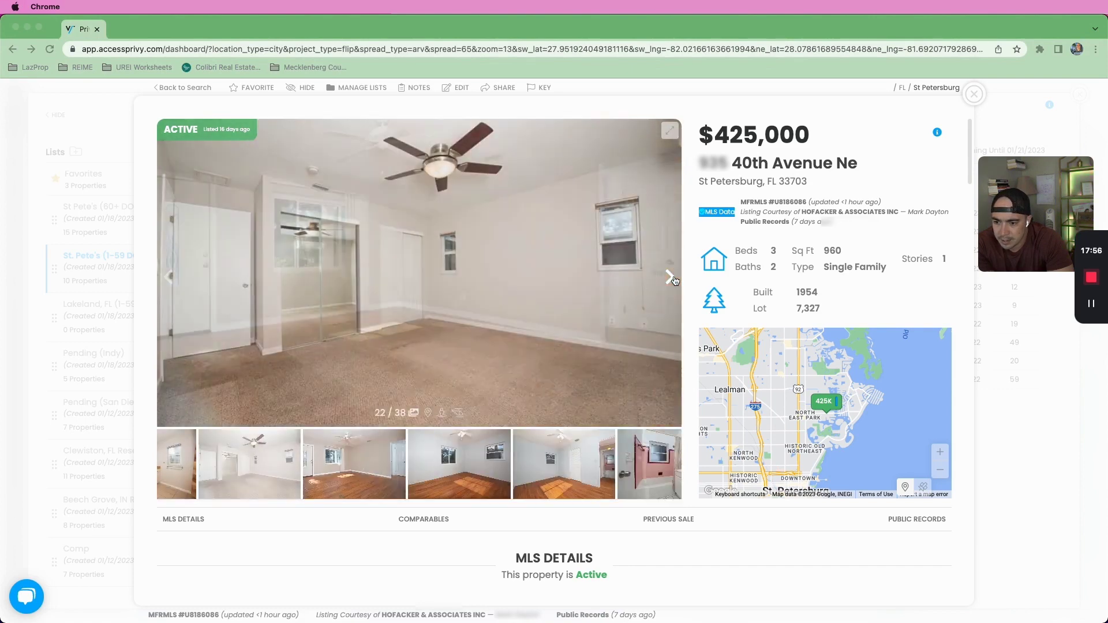
left_click(675, 278)
left_click(674, 279)
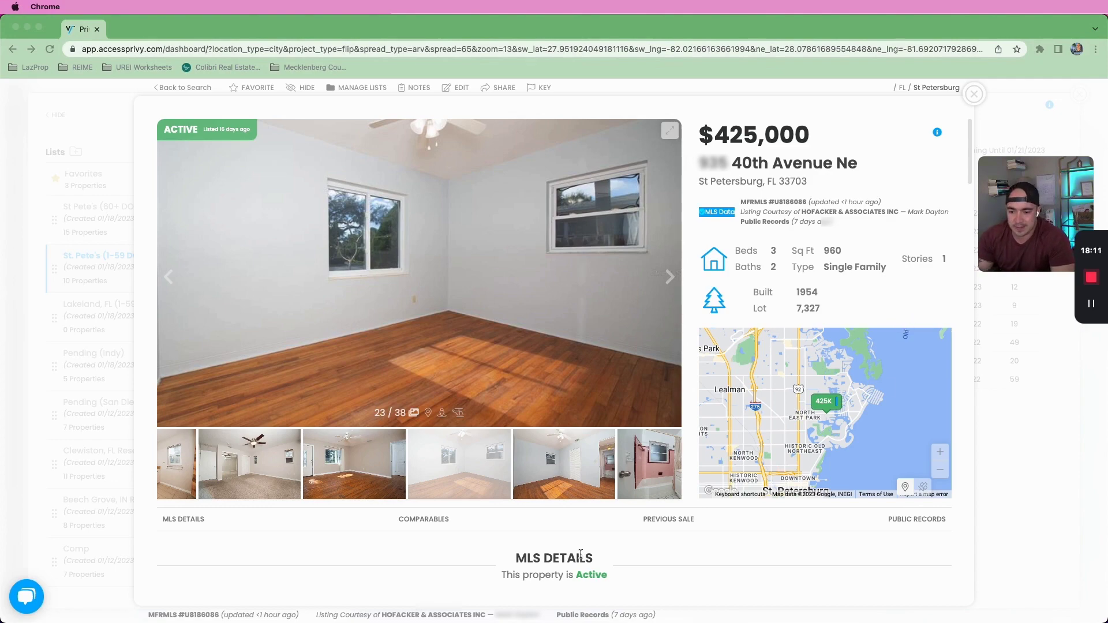
left_click(438, 518)
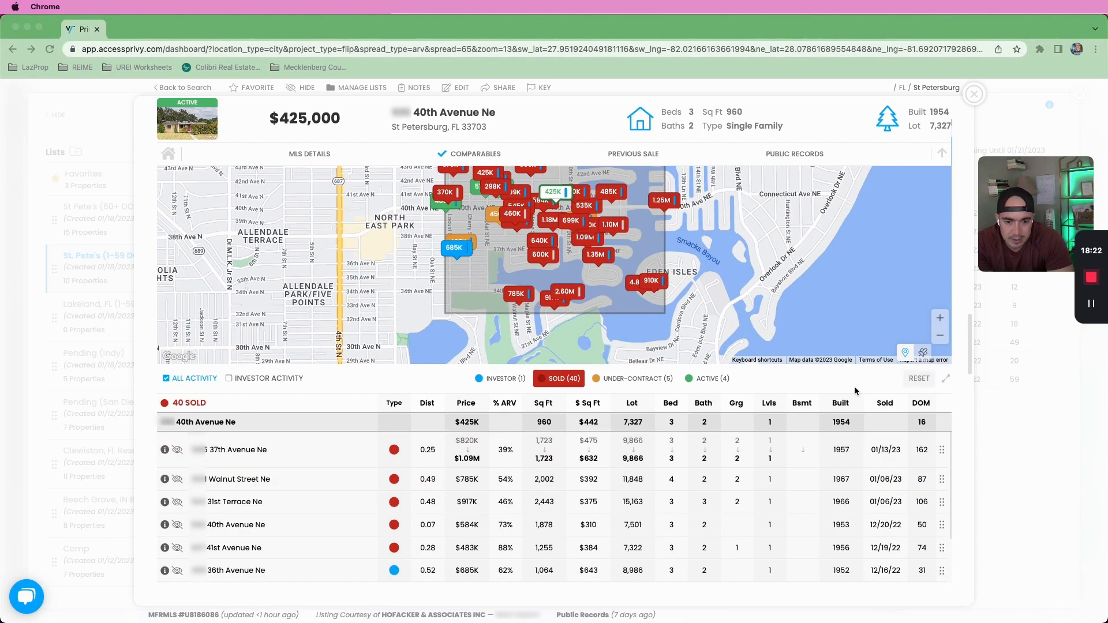
- Clear the rectangle comps area and filter the comparables to the 27 sold
scroll(918, 378, "up", 5)
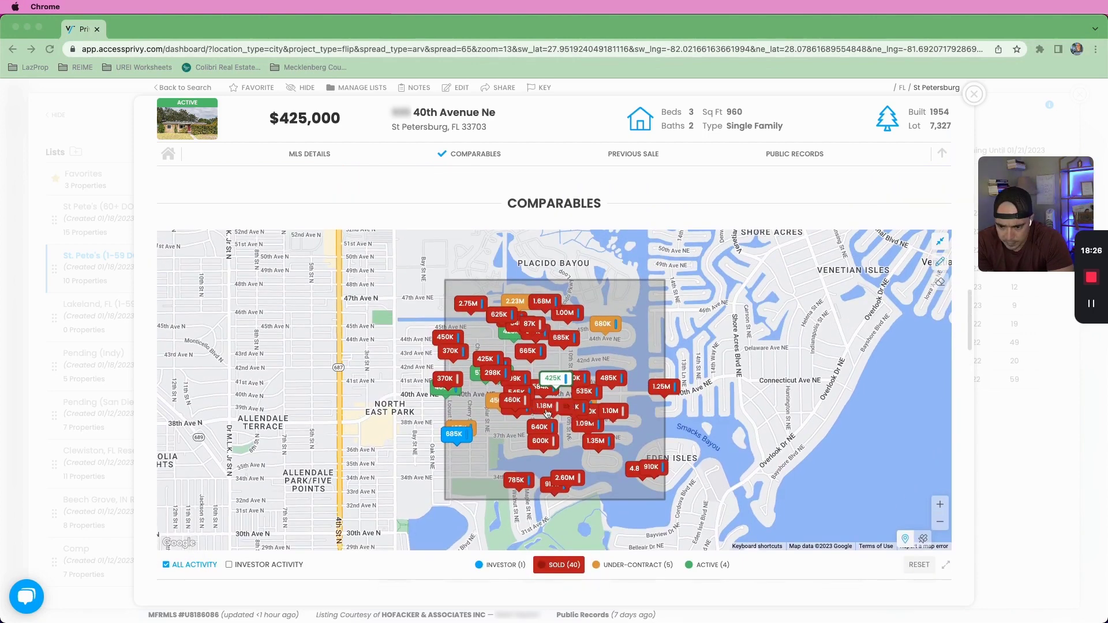
left_click(941, 246)
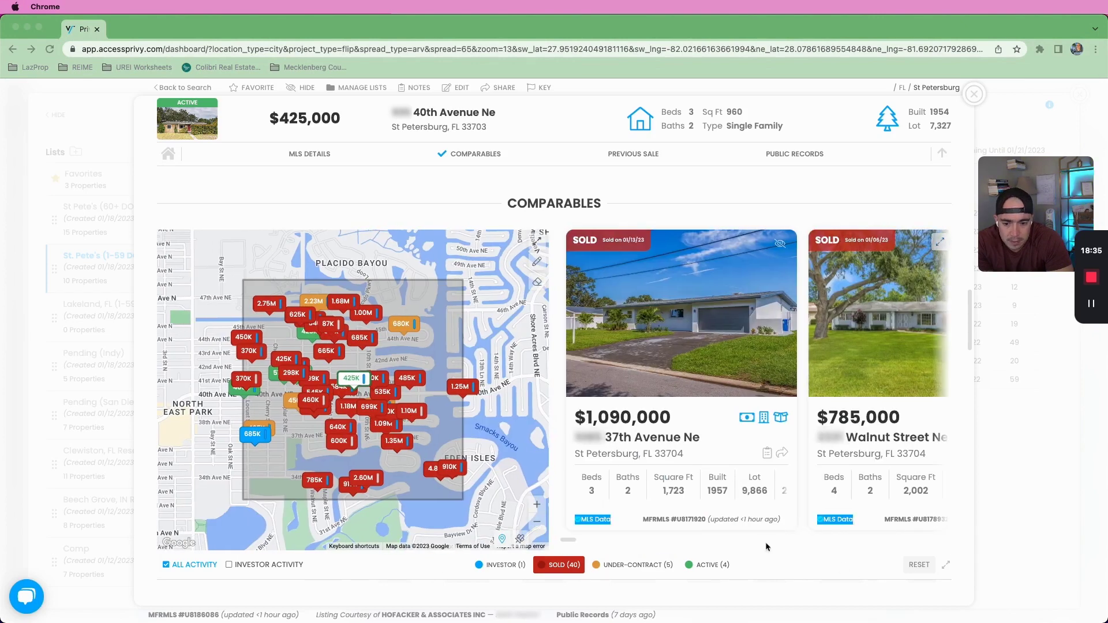
left_click(537, 261)
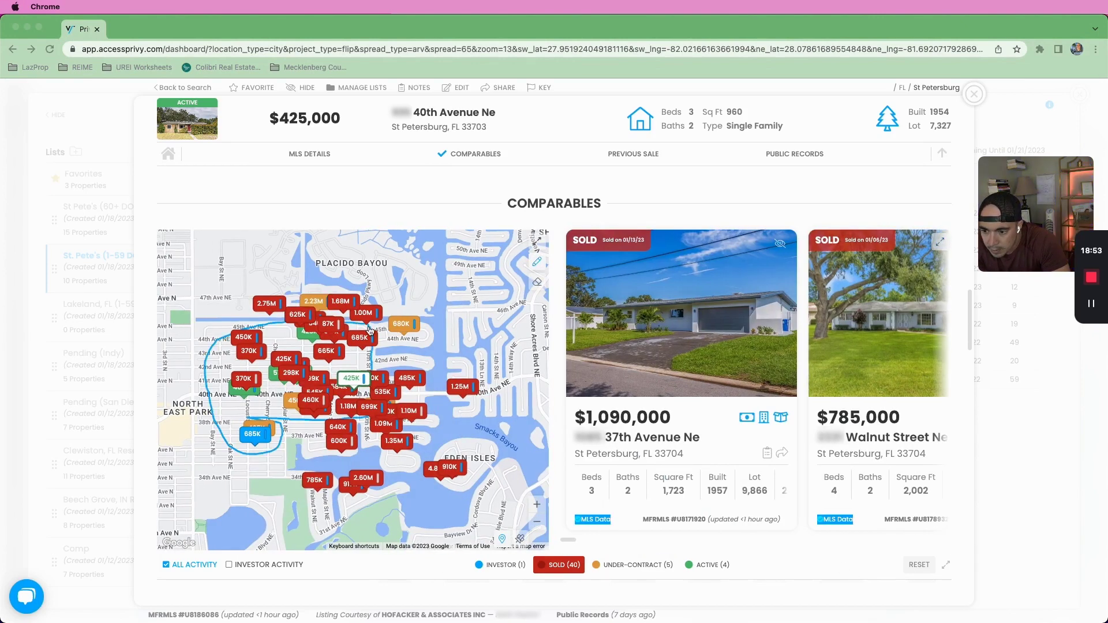
scroll(272, 555, "down", 2)
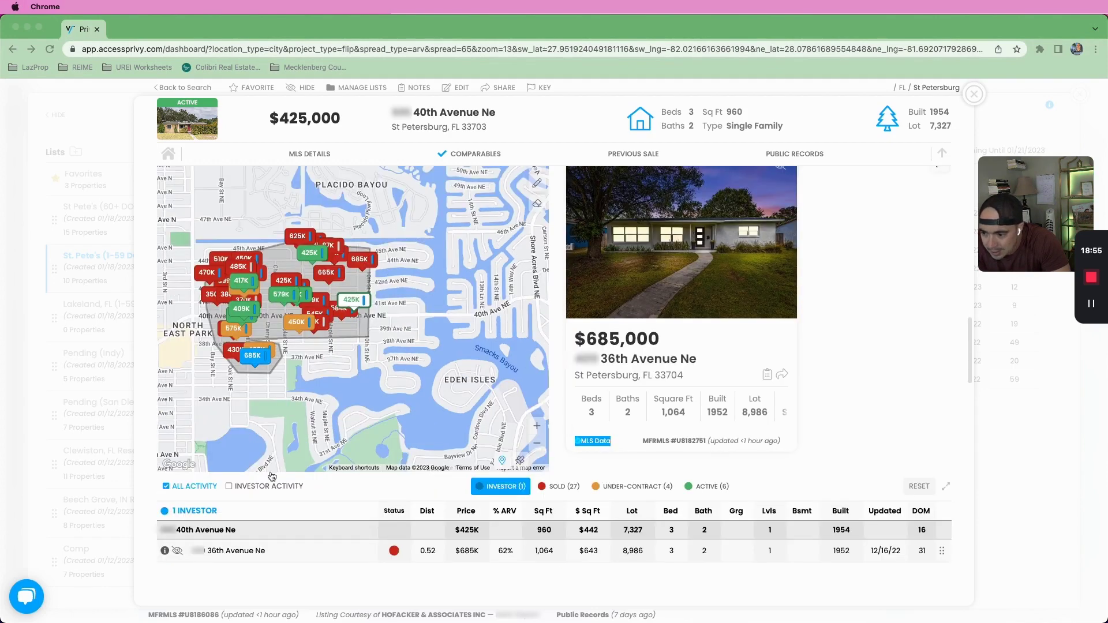
left_click(185, 487)
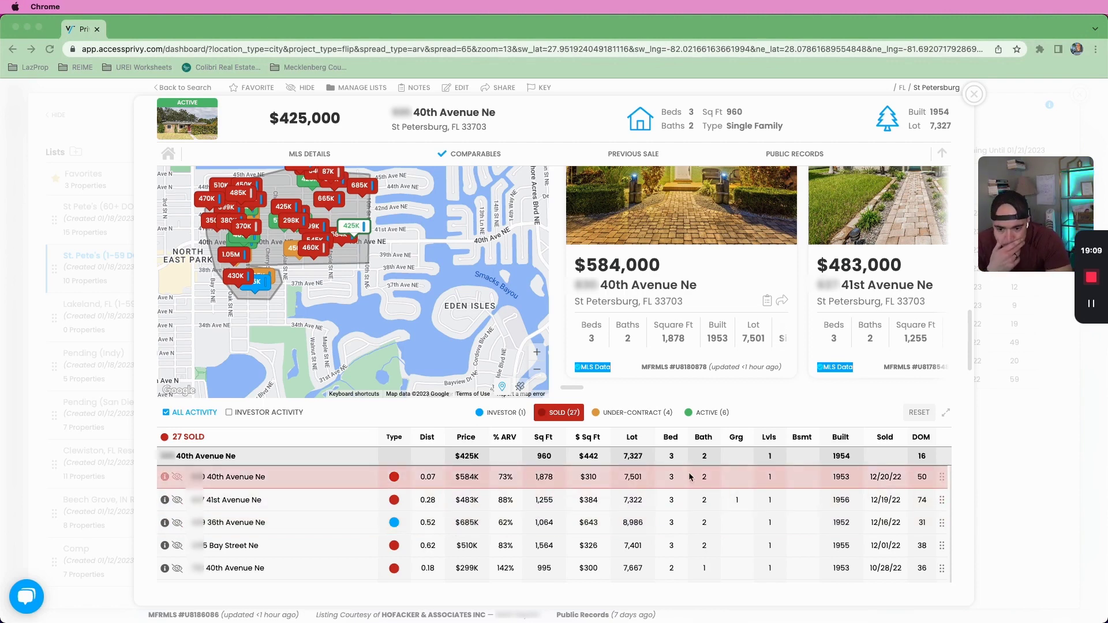
- Compare the sold comps against the subject's 1,878 sq ft and open the $540,000 44th Avenue Ne comp
double_click(558, 476)
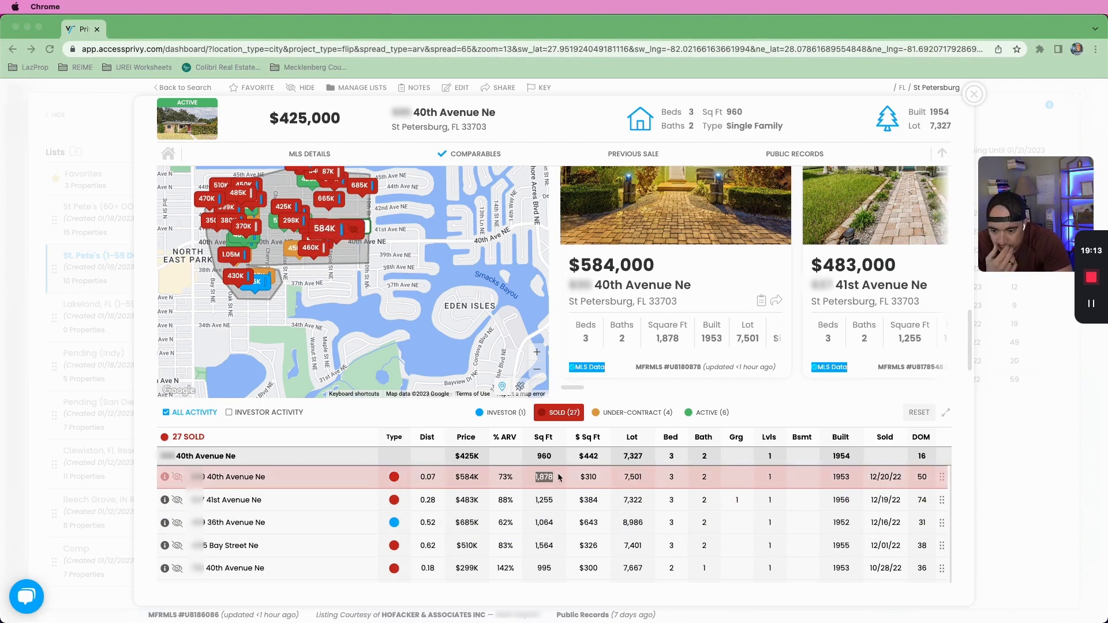
left_click(557, 478)
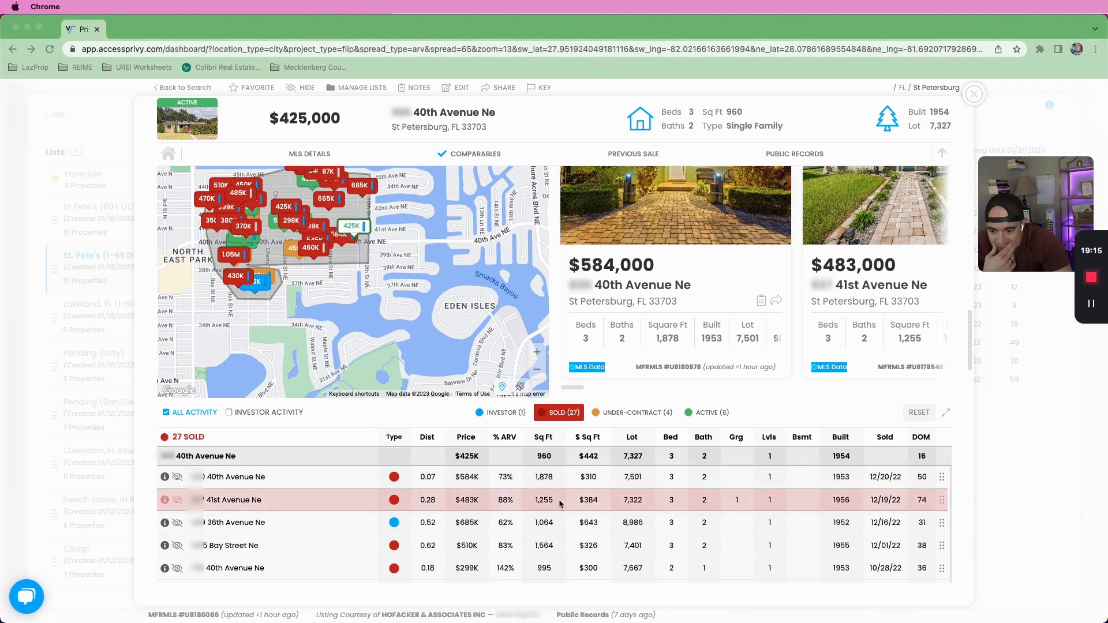
scroll(562, 506, "down", 1)
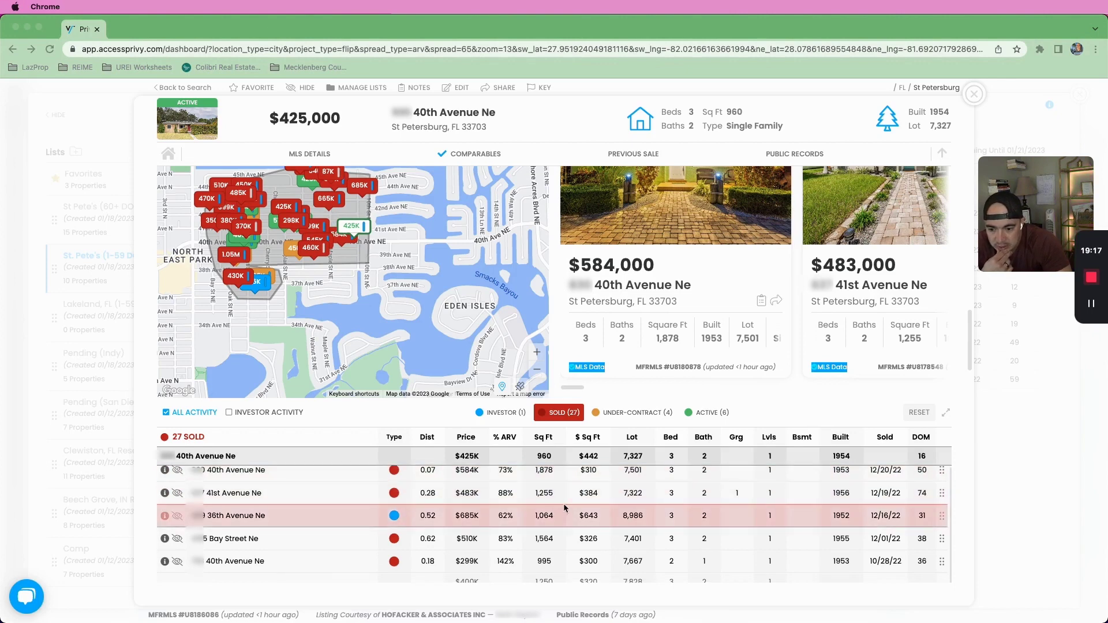
scroll(563, 502, "down", 4)
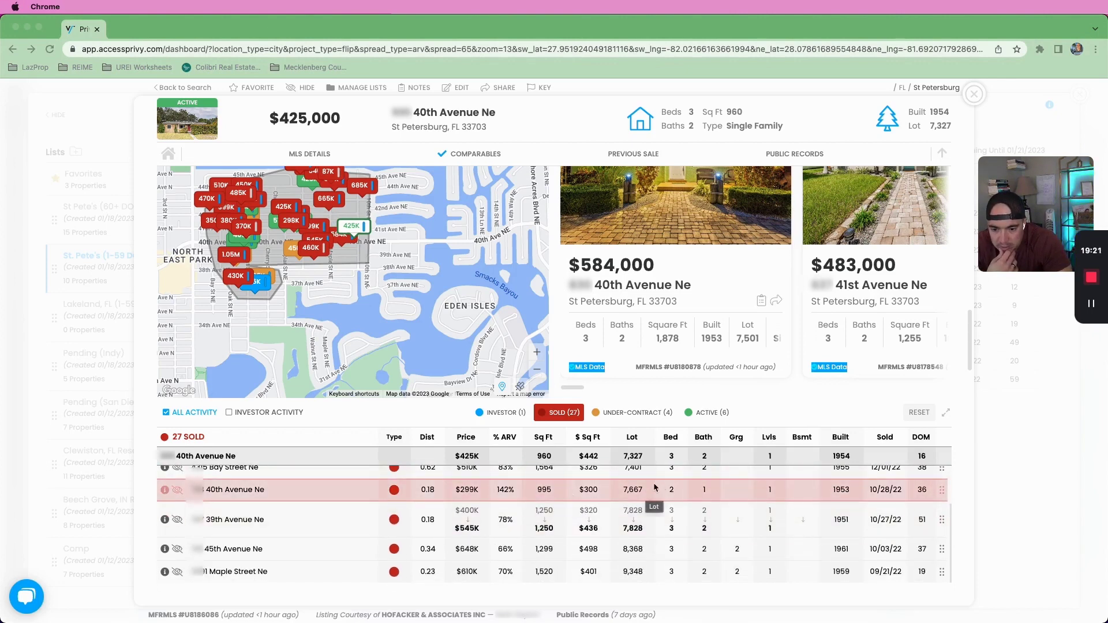
scroll(498, 518, "down", 1)
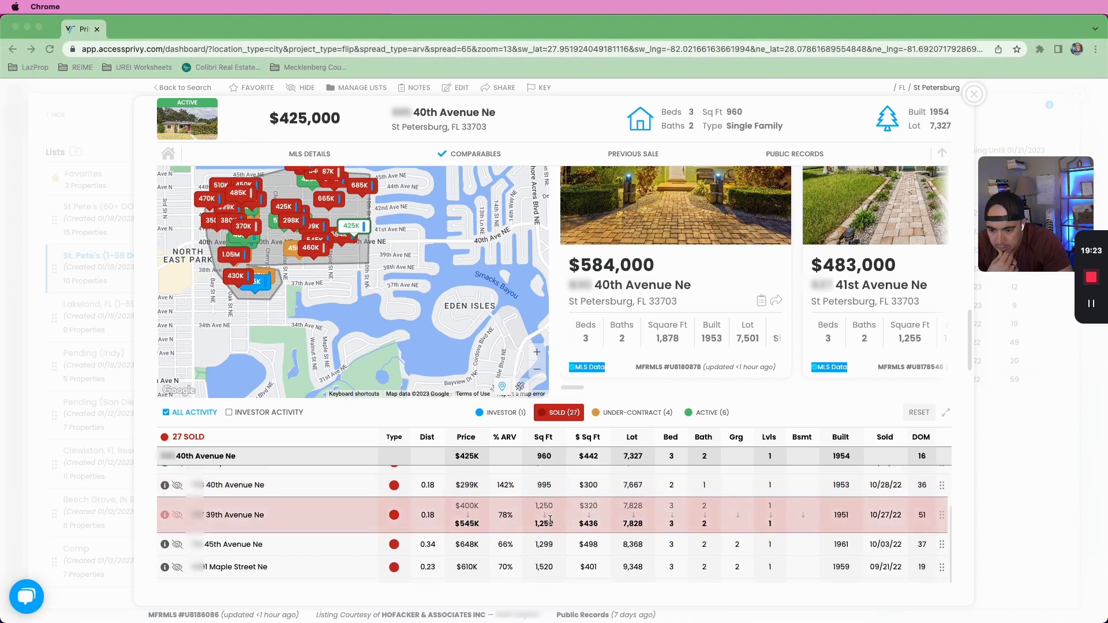
scroll(550, 521, "down", 3)
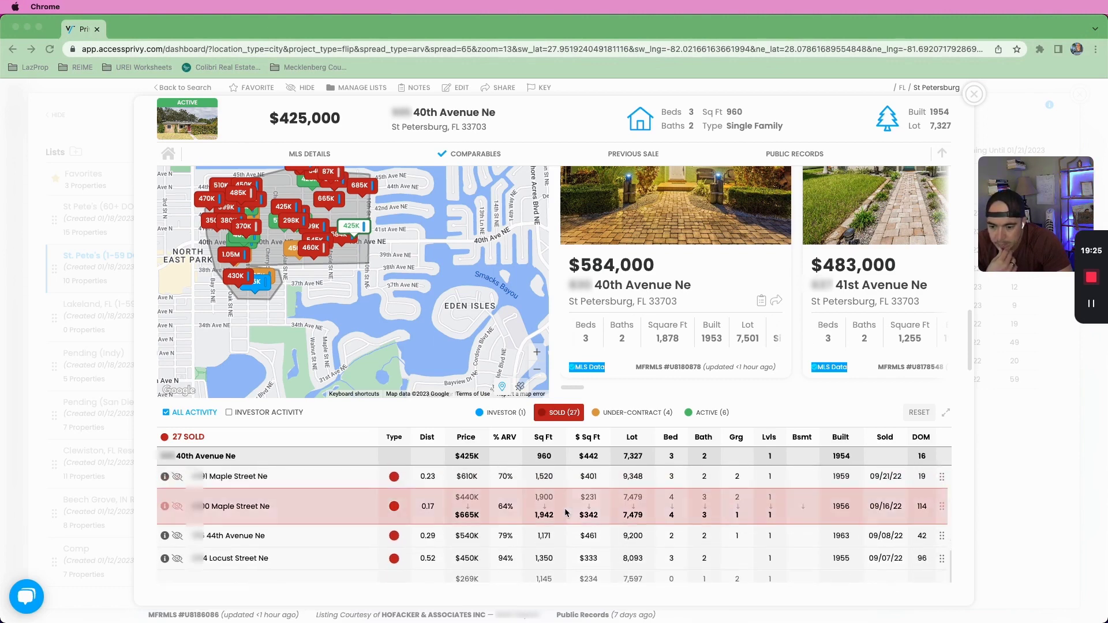
scroll(566, 512, "down", 1)
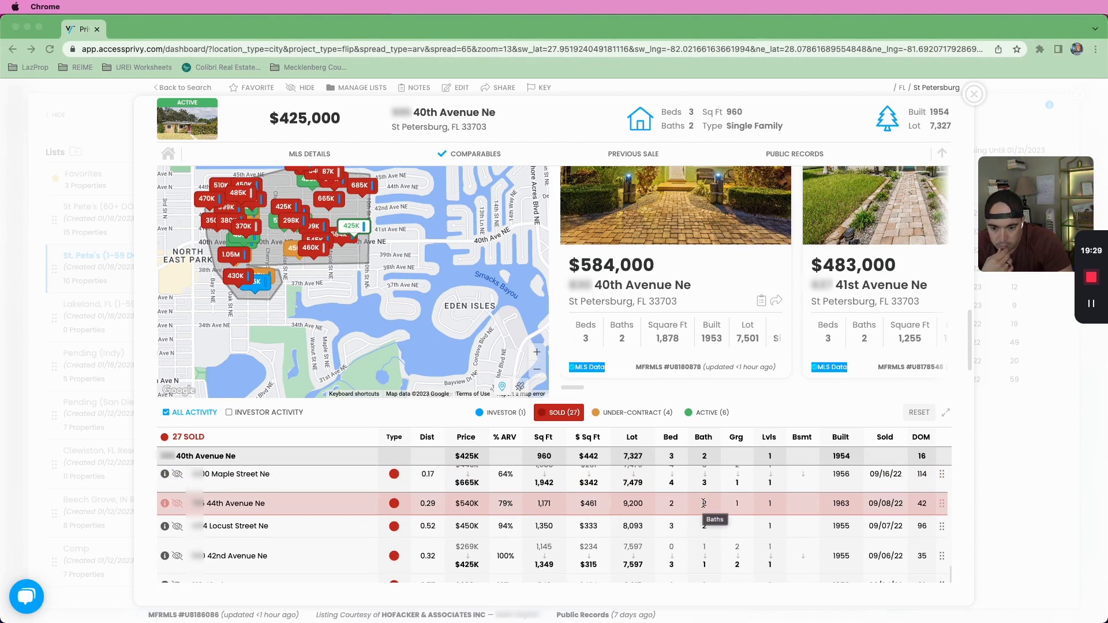
left_click(549, 510)
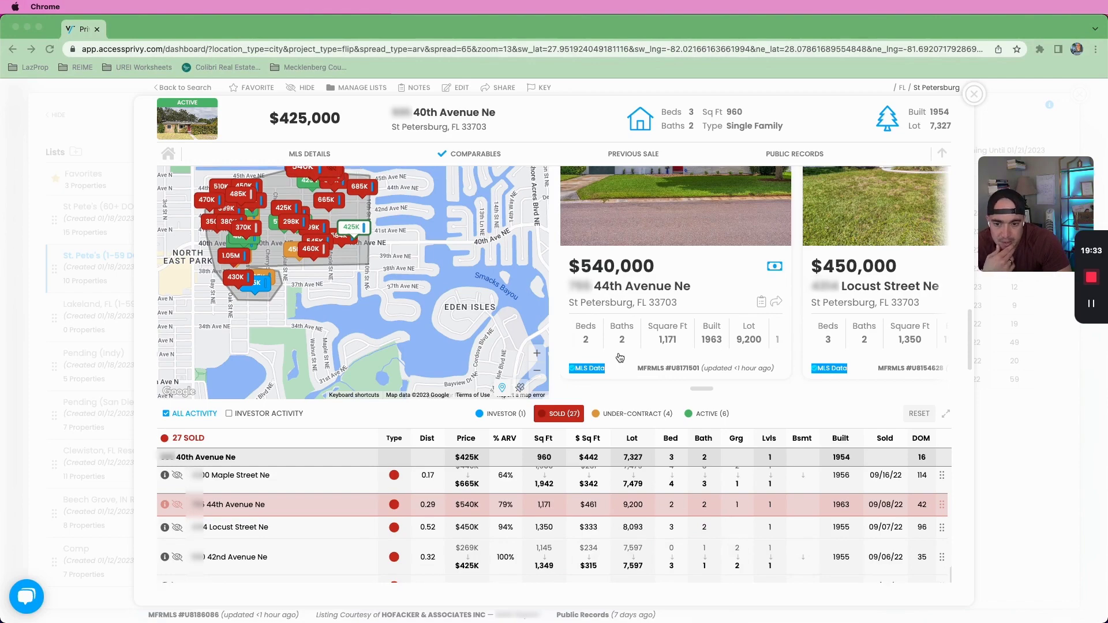
left_click(619, 358)
left_click(670, 289)
left_click(671, 290)
left_click(672, 290)
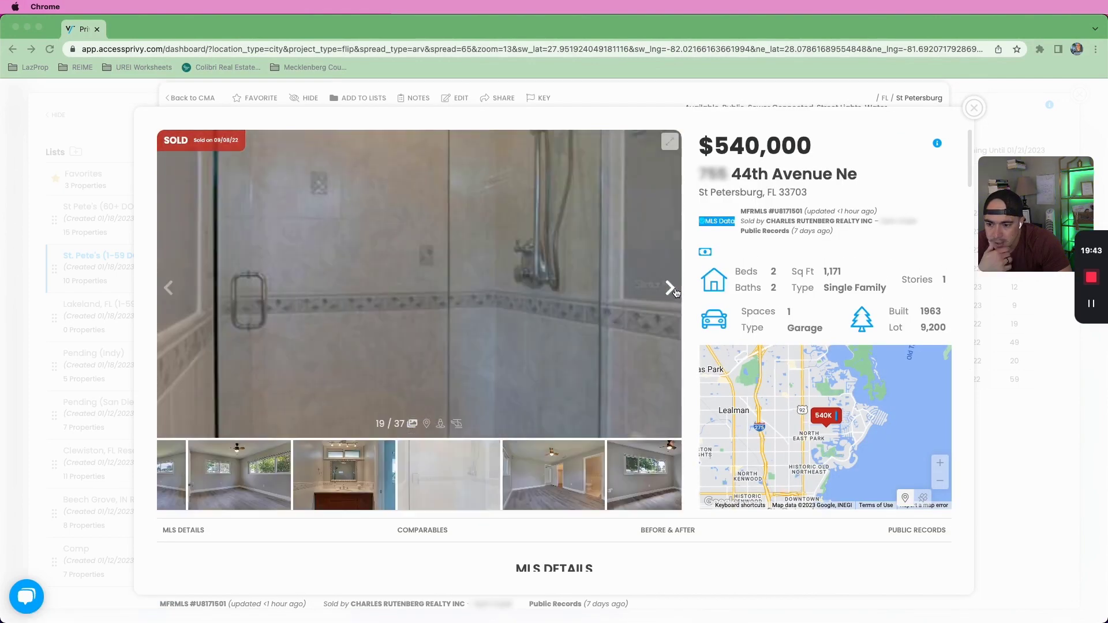
left_click(672, 290)
left_click(673, 290)
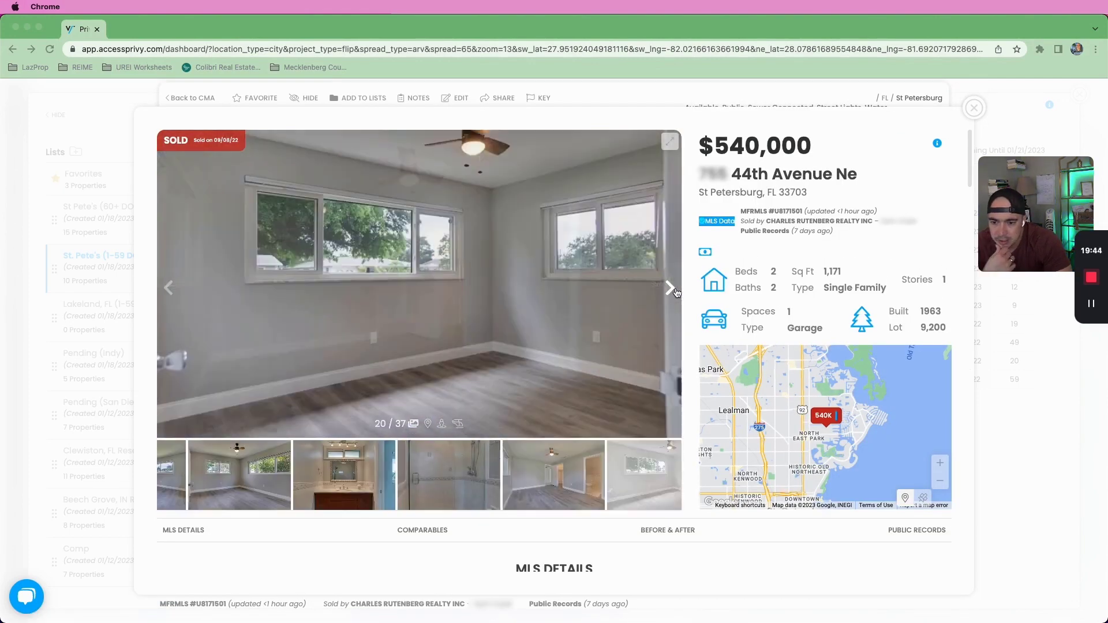
left_click(672, 290)
left_click(672, 290)
left_click(672, 290)
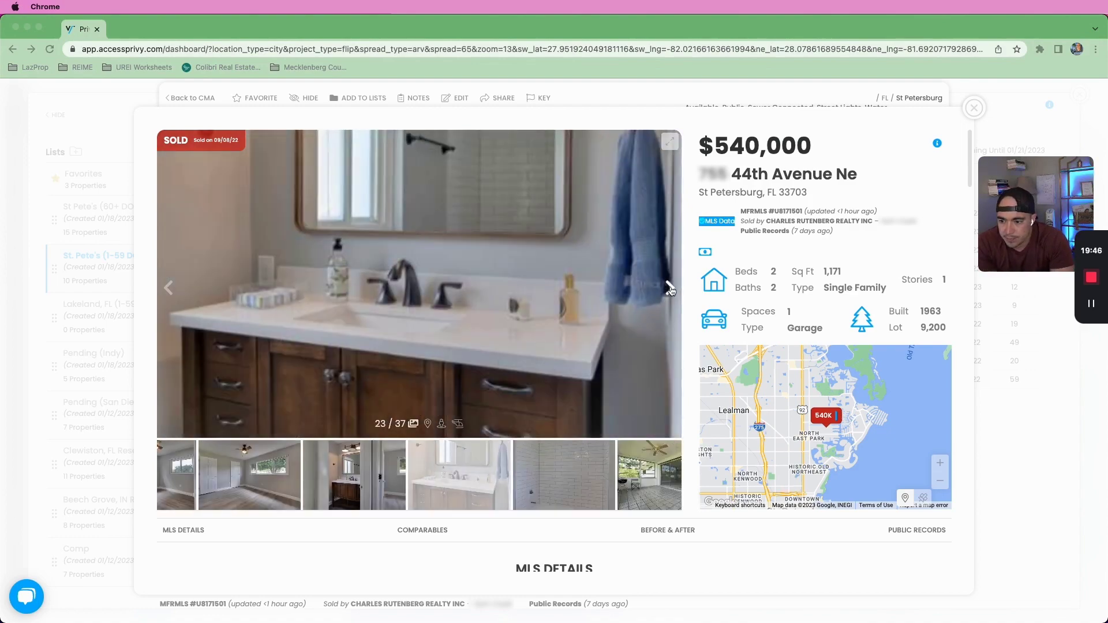
left_click(670, 290)
left_click(670, 289)
left_click(671, 290)
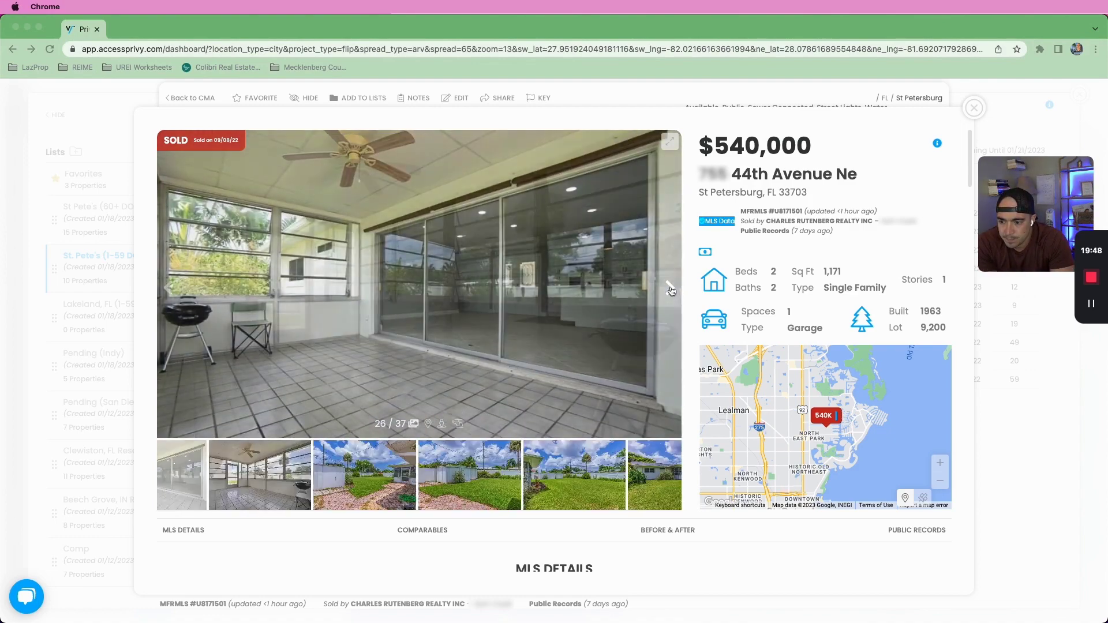
left_click(671, 290)
left_click(671, 291)
left_click(671, 290)
left_click(671, 290)
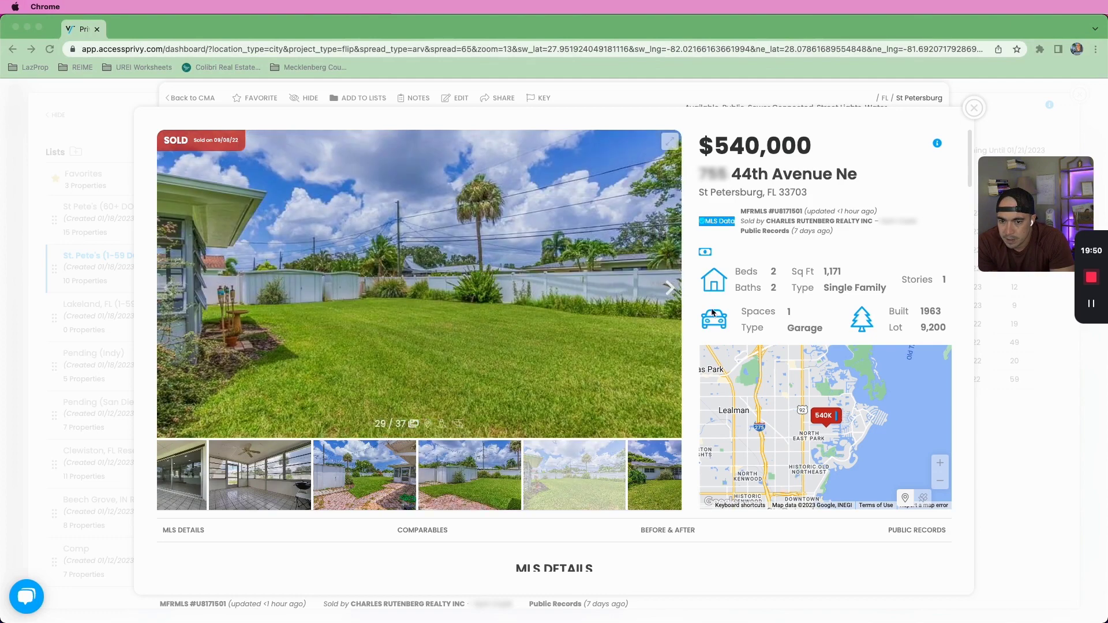
left_click(974, 108)
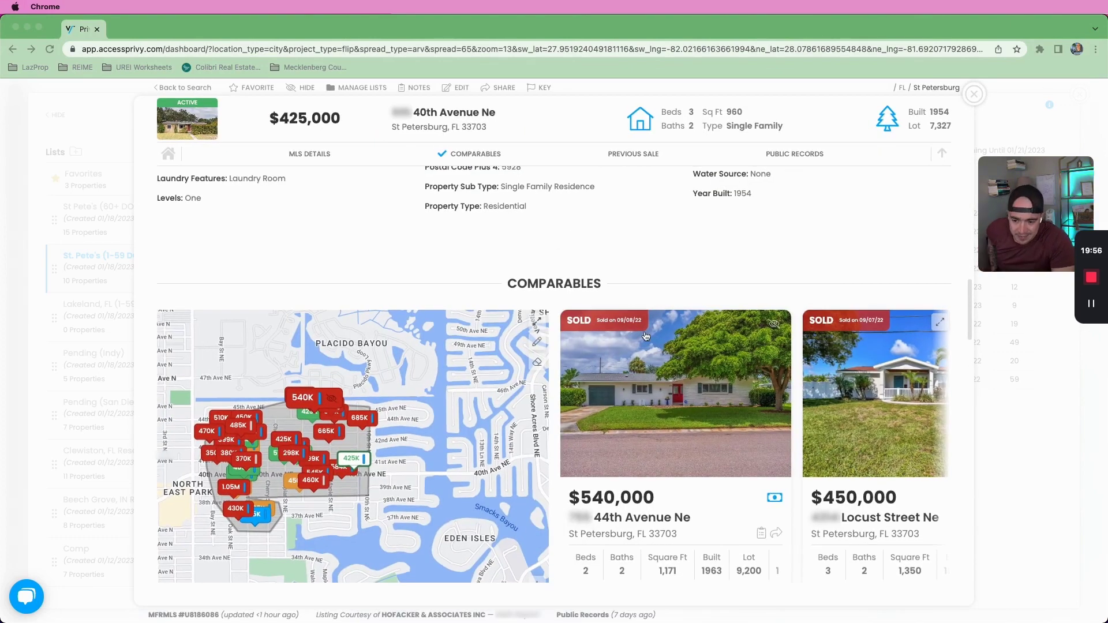
scroll(638, 430, "down", 10)
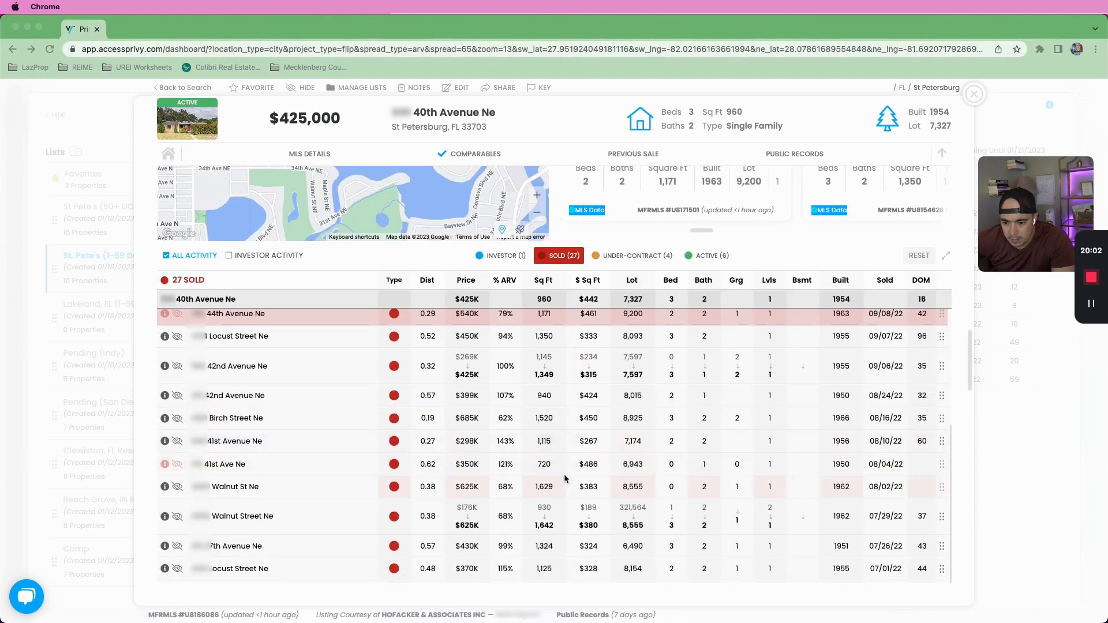
scroll(564, 473, "down", 3)
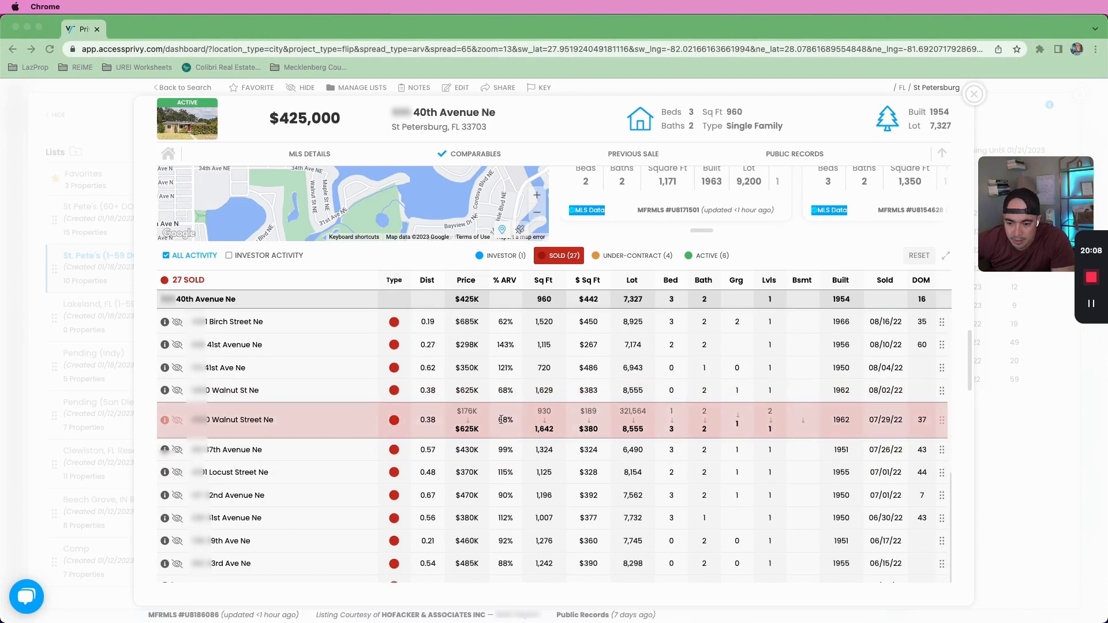
scroll(577, 433, "down", 1)
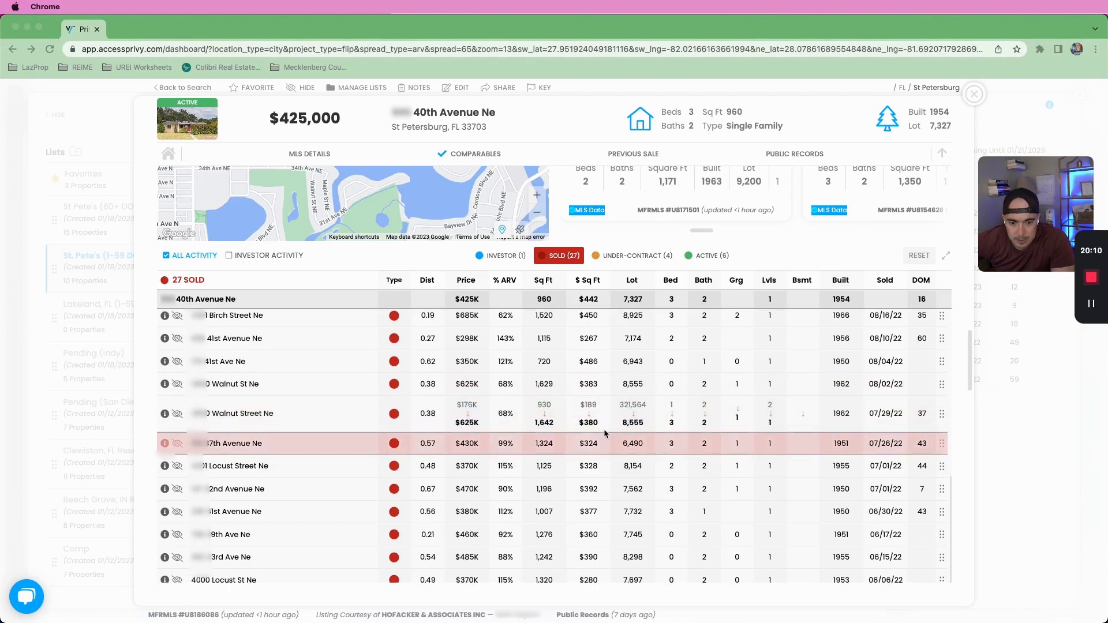
scroll(605, 433, "up", 5)
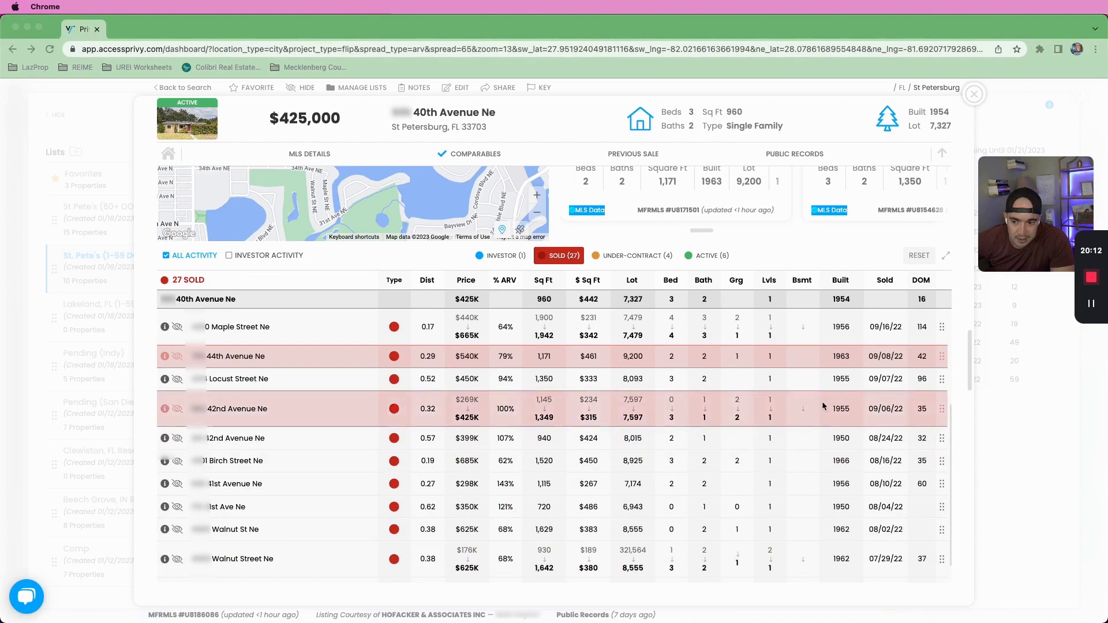
scroll(820, 400, "up", 10)
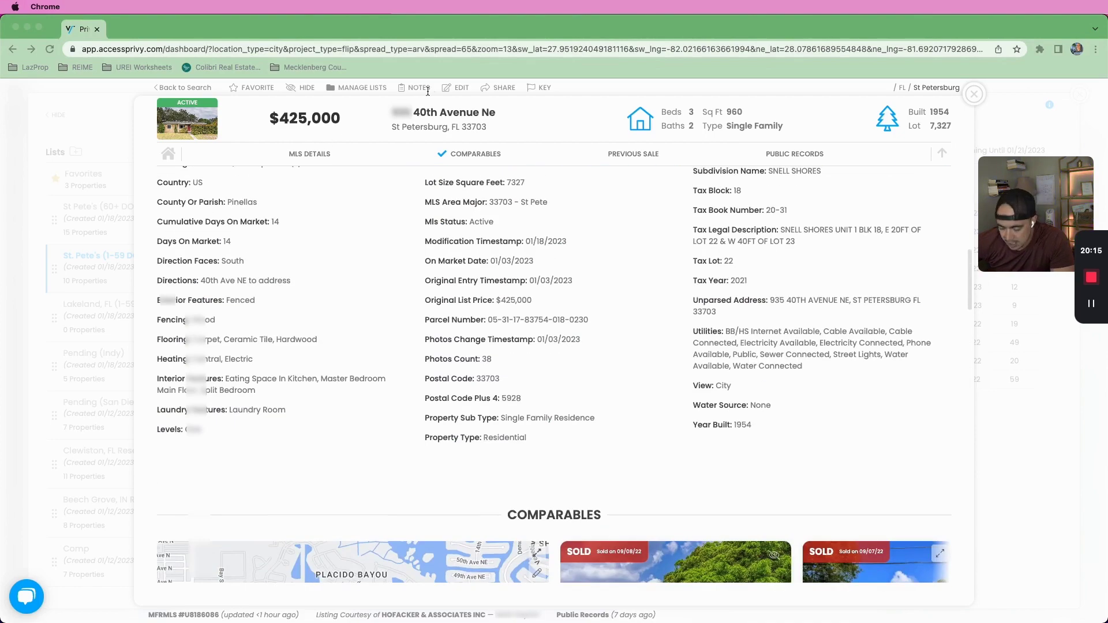
- Uncheck St. Pete's (1-59 DOM), check Failed Soft Vet for 40th Avenue Ne, and save
left_click(352, 89)
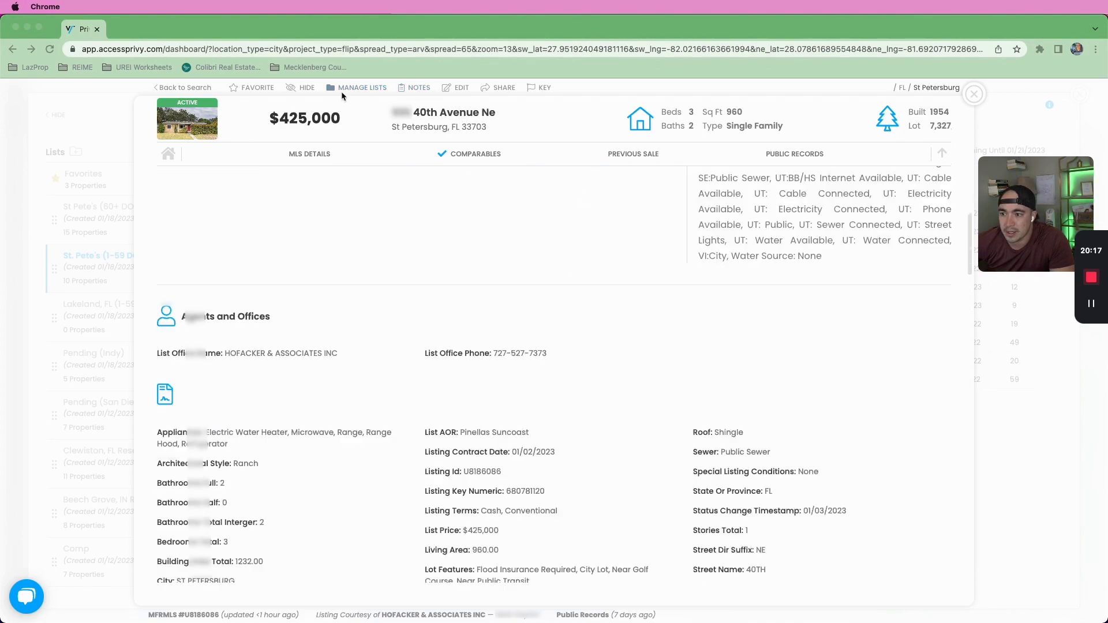
left_click(407, 287)
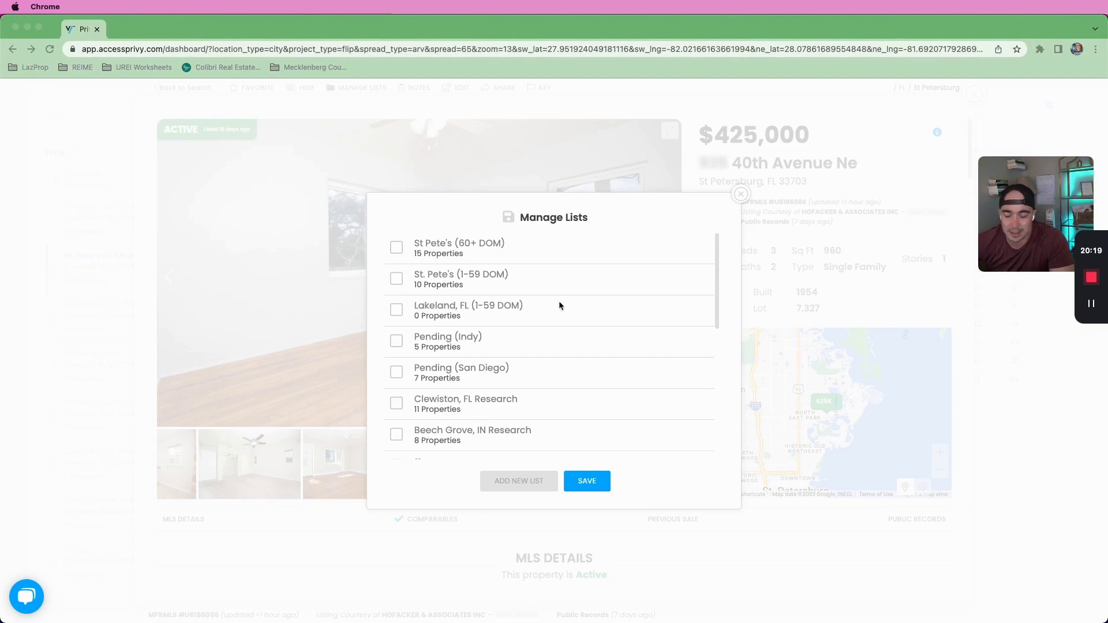
scroll(500, 319, "down", 1)
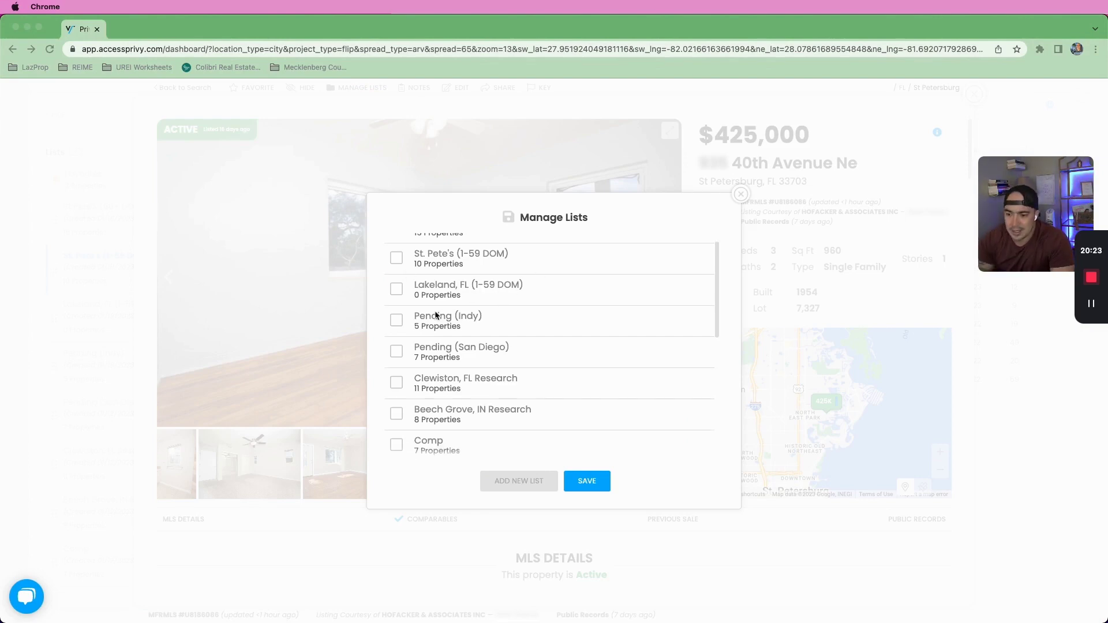
scroll(407, 355, "down", 6)
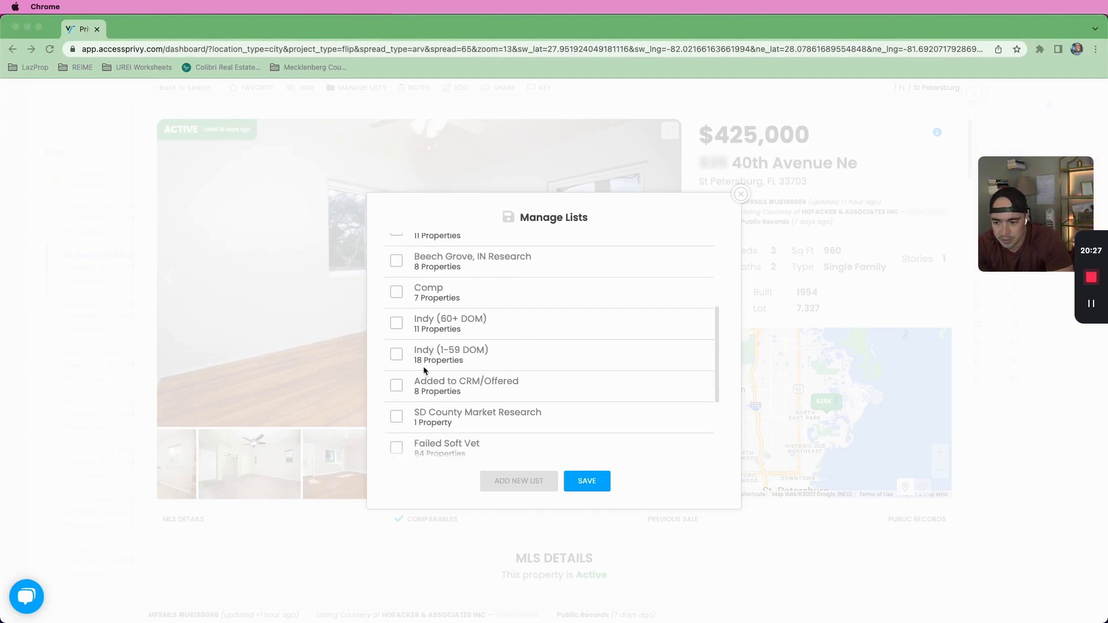
scroll(405, 430, "down", 1)
left_click(396, 426)
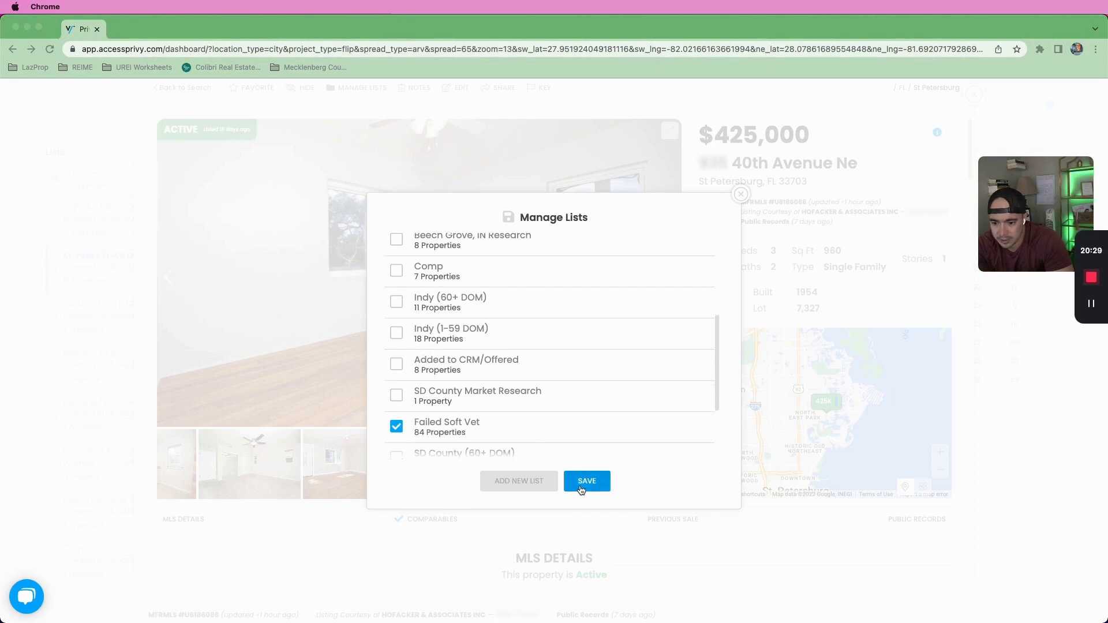
left_click(586, 481)
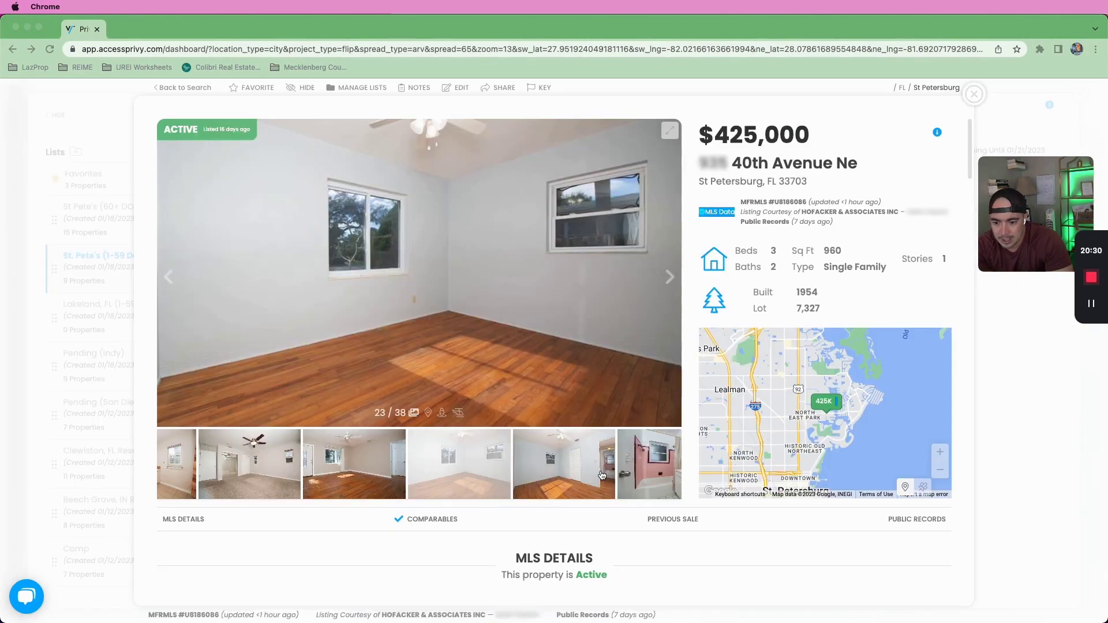
- Close the 40th Avenue Ne listing and show the Comp list's 7 properties from the Lists sidebar
left_click(973, 95)
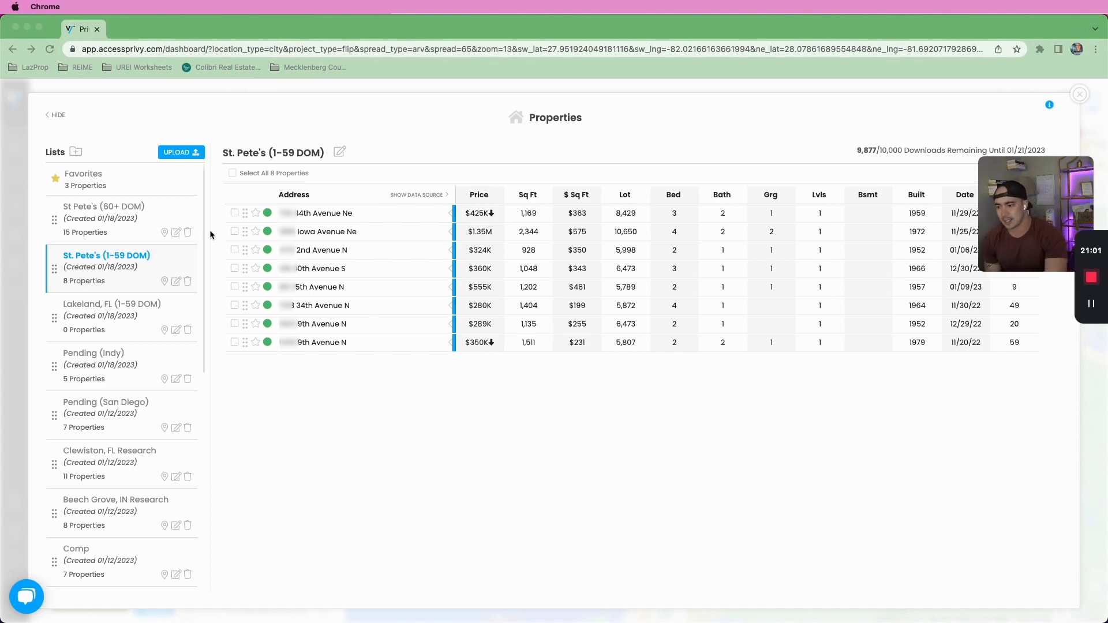
scroll(163, 416, "down", 3)
left_click(68, 422)
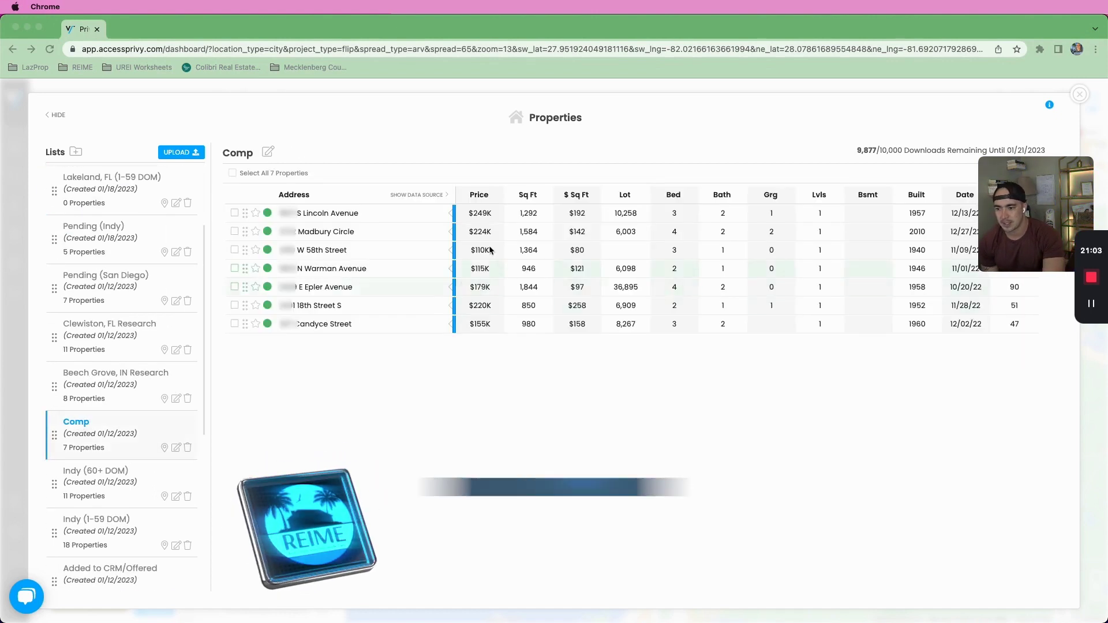